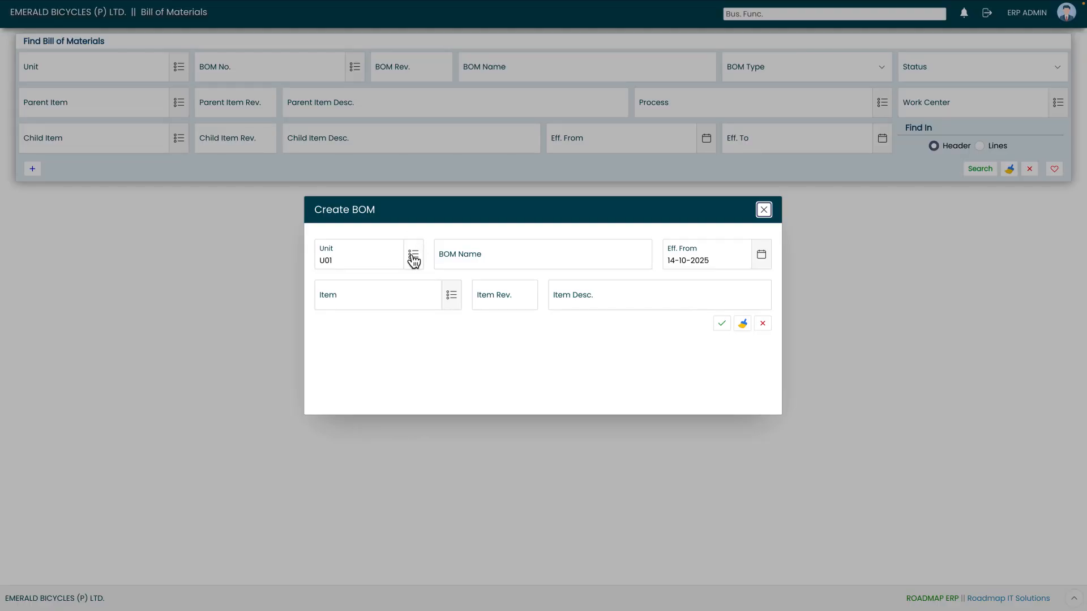
Create a bill of materials named ASSEMBLY 1 for the front wheel assembly item SA-FWH-ASSY.
click(511, 258)
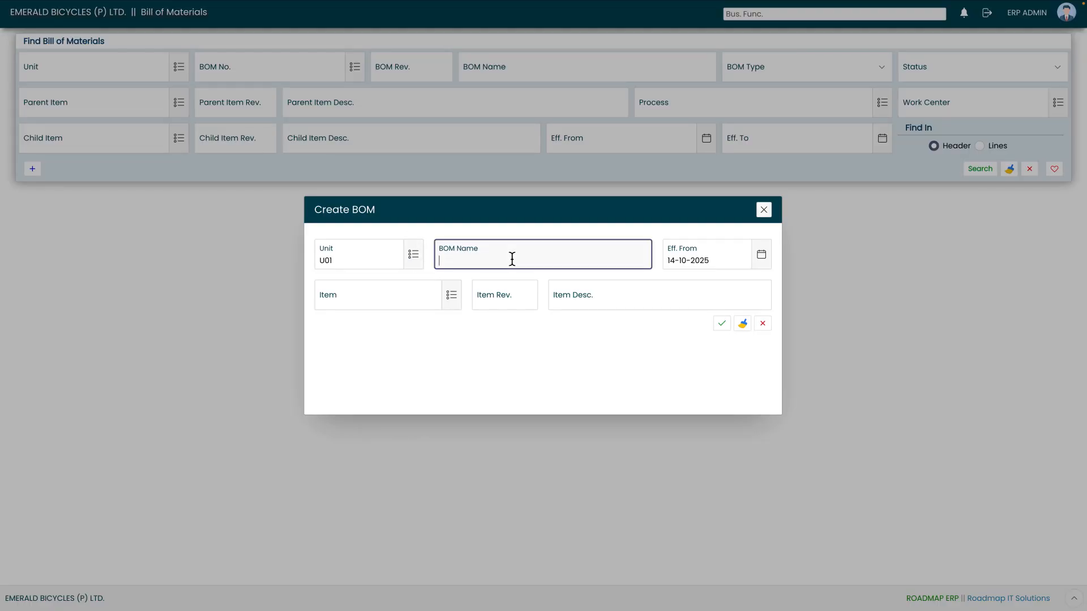
text(ASSEMBLY 1)
click(702, 265)
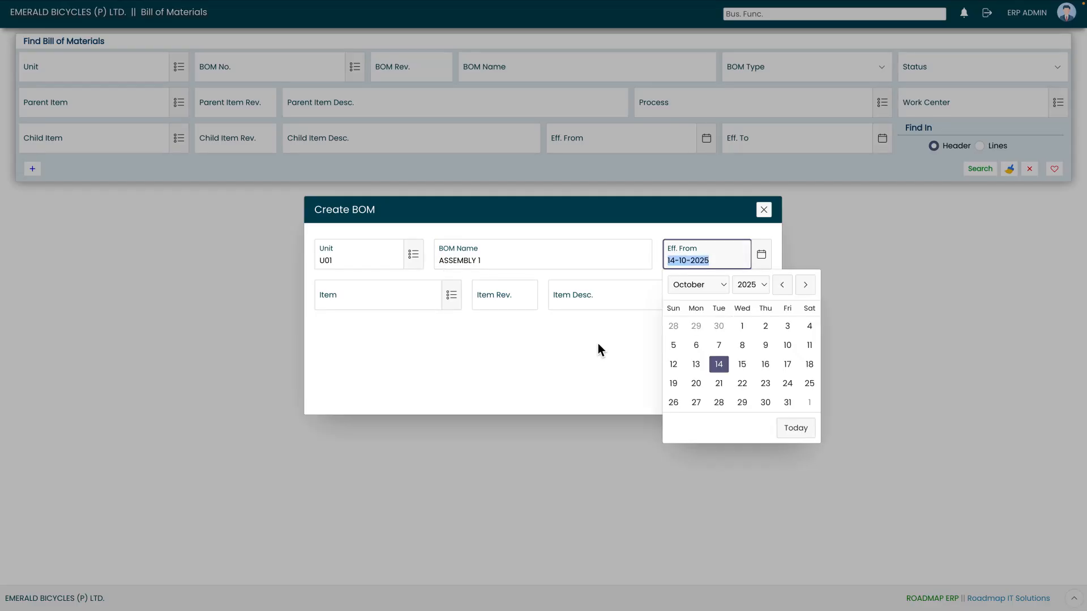
key(Tab)
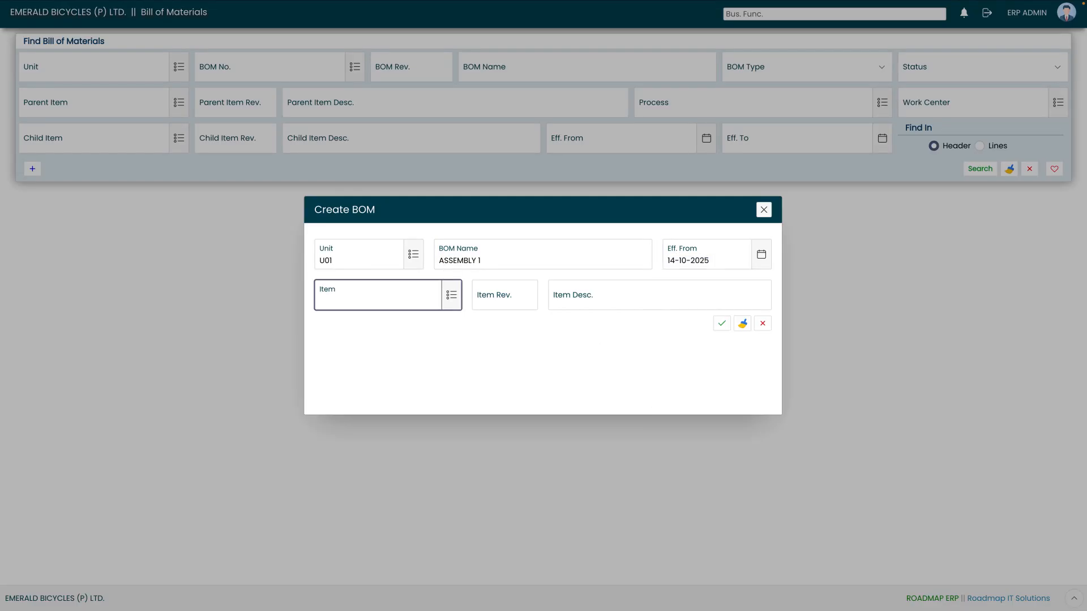
click(450, 303)
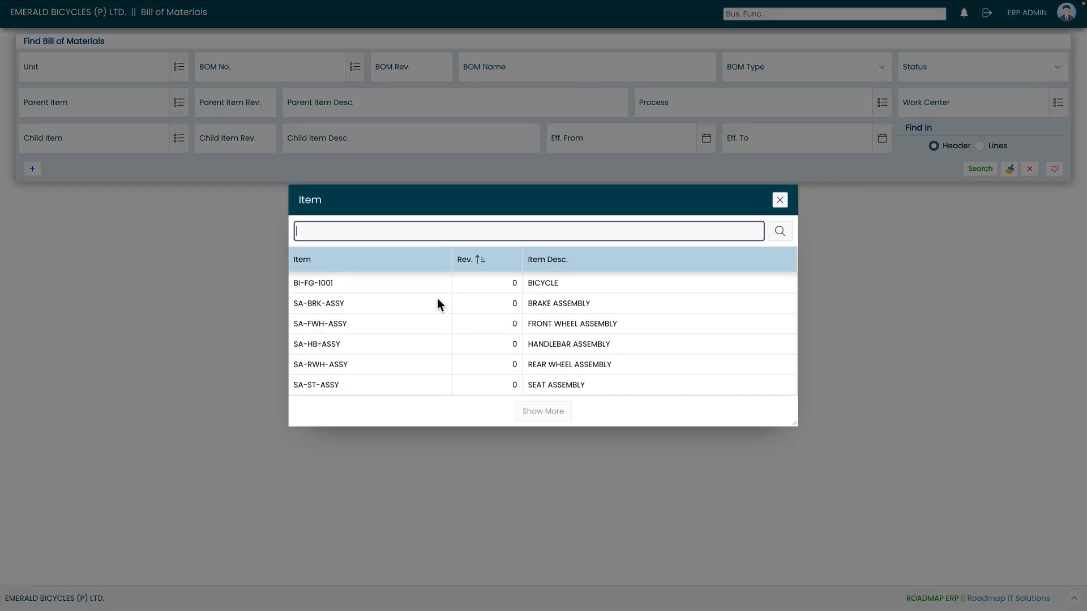
click(429, 323)
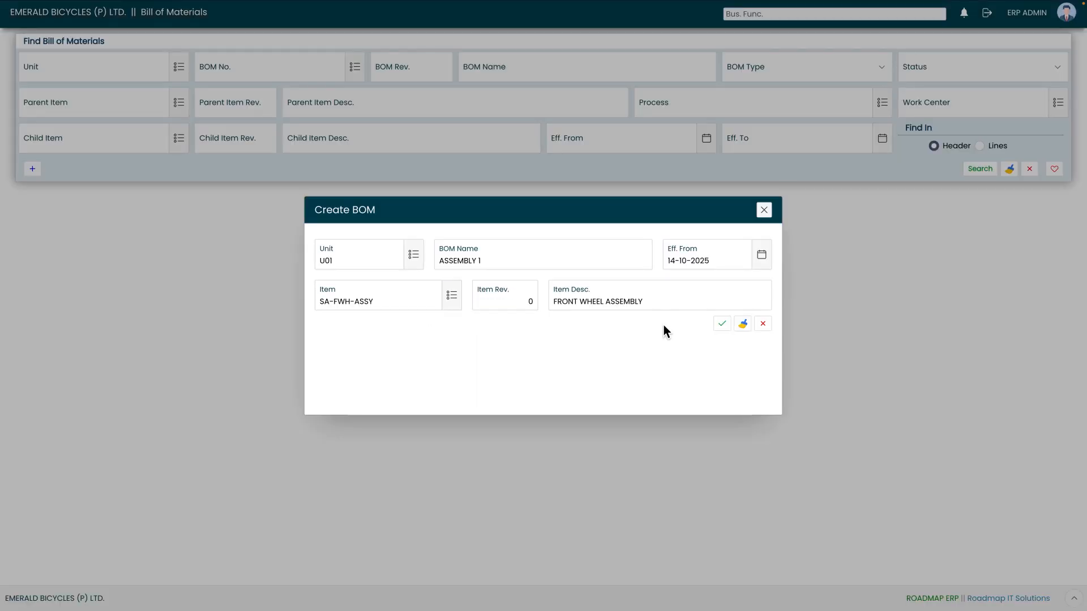
click(721, 325)
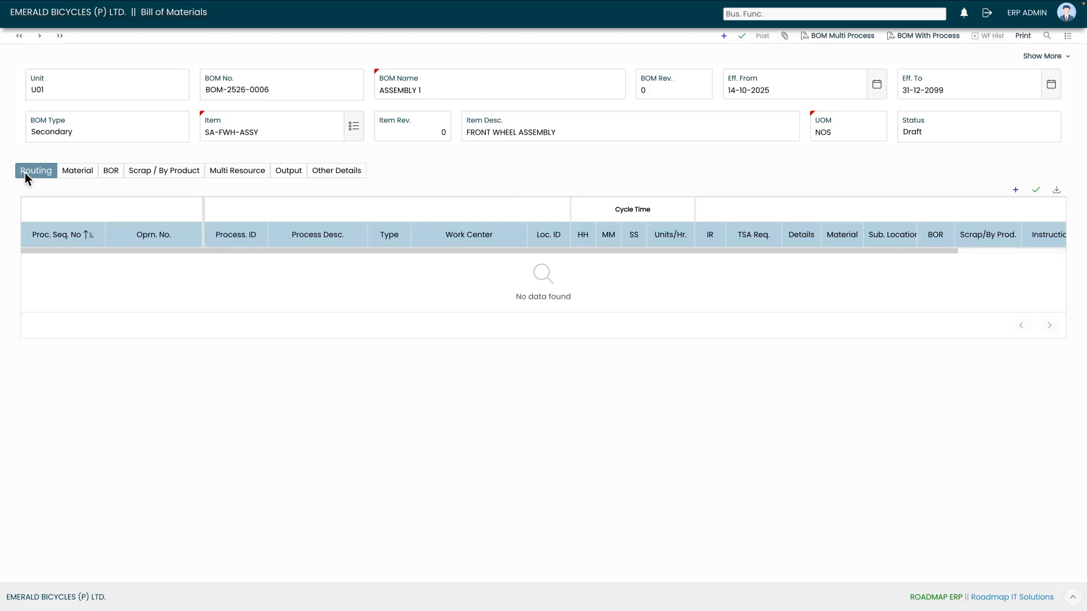
Review the BOM's Material, BOR, Scrap / By Product, Multi Resource, Output and Other Details sections.
click(73, 173)
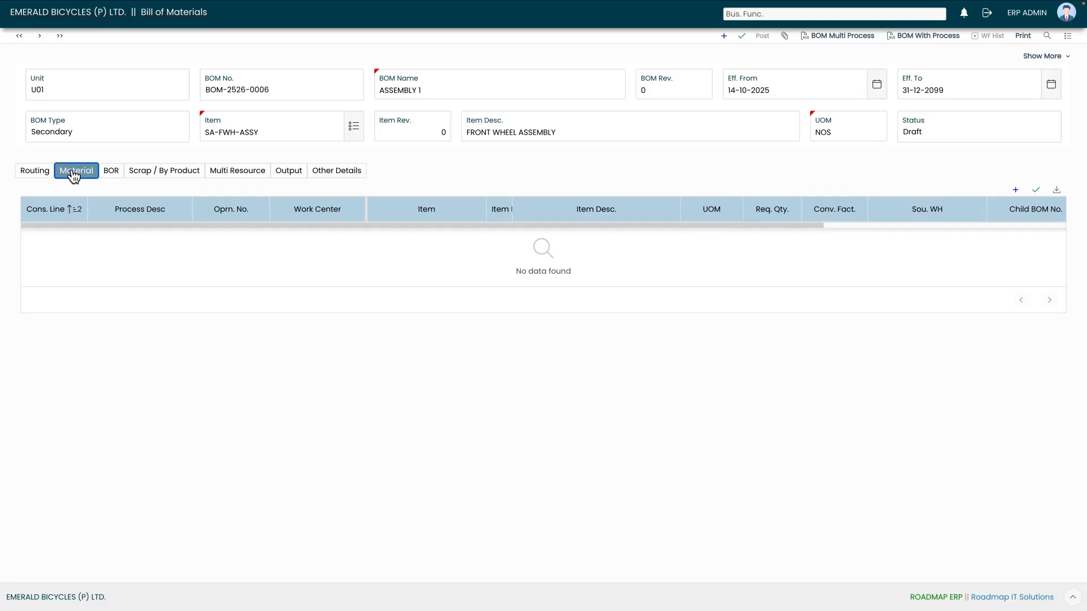
click(112, 174)
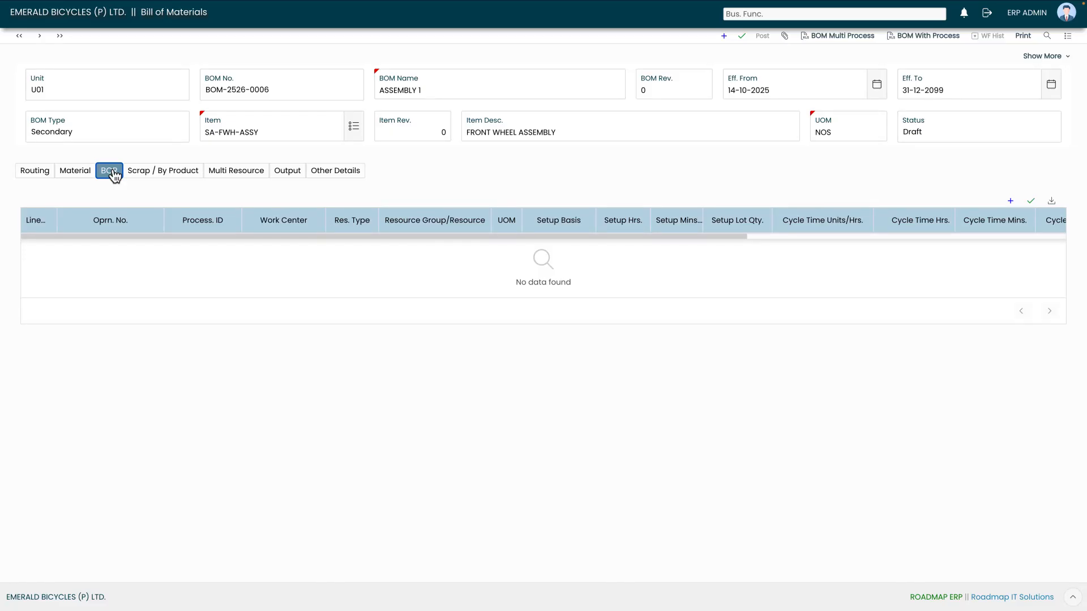
click(164, 174)
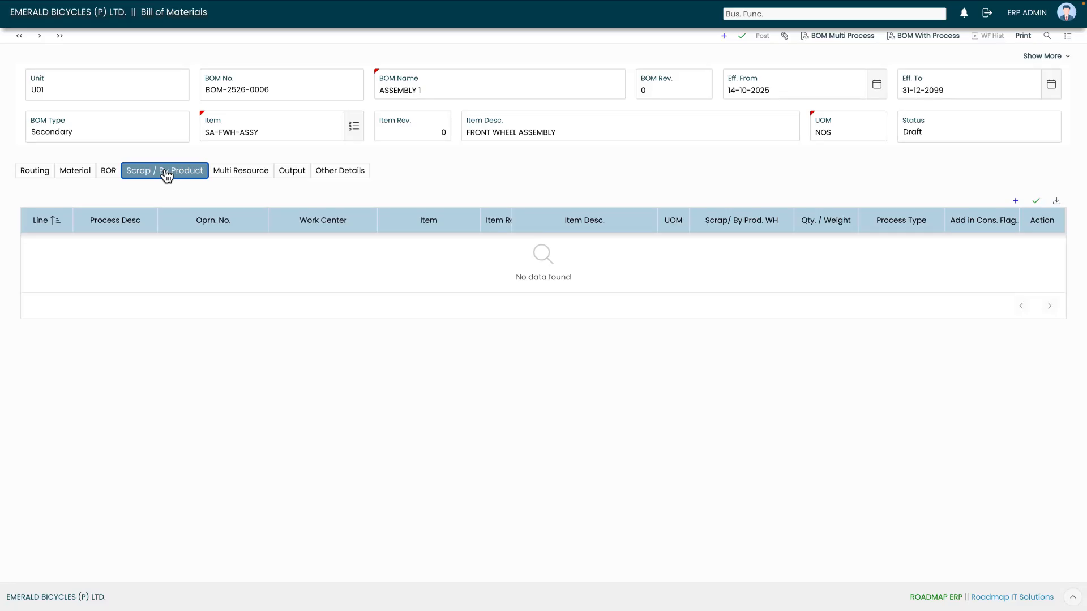
click(227, 173)
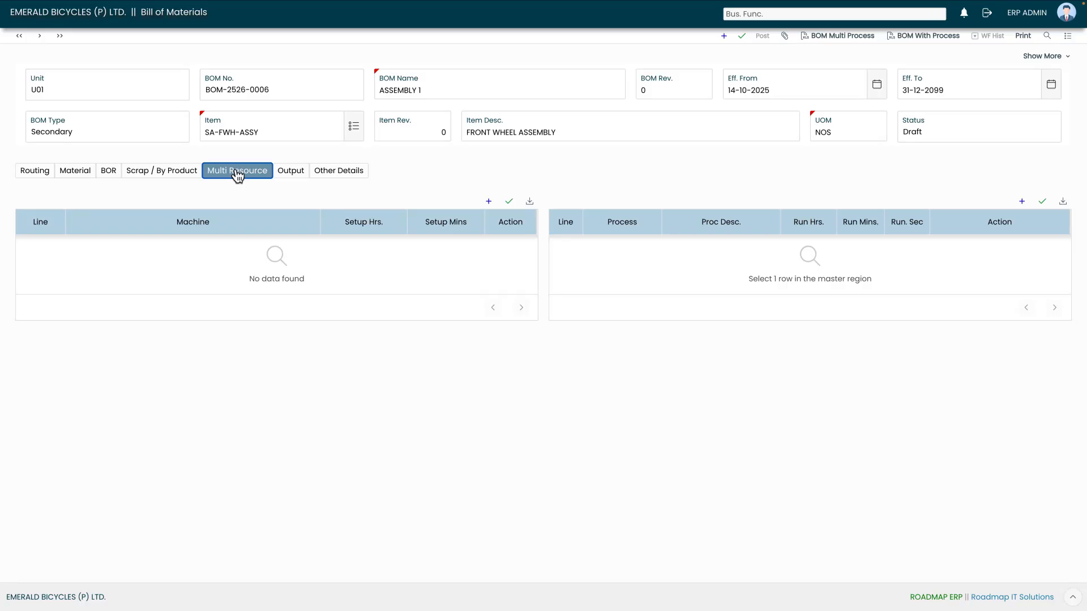
click(314, 171)
click(287, 173)
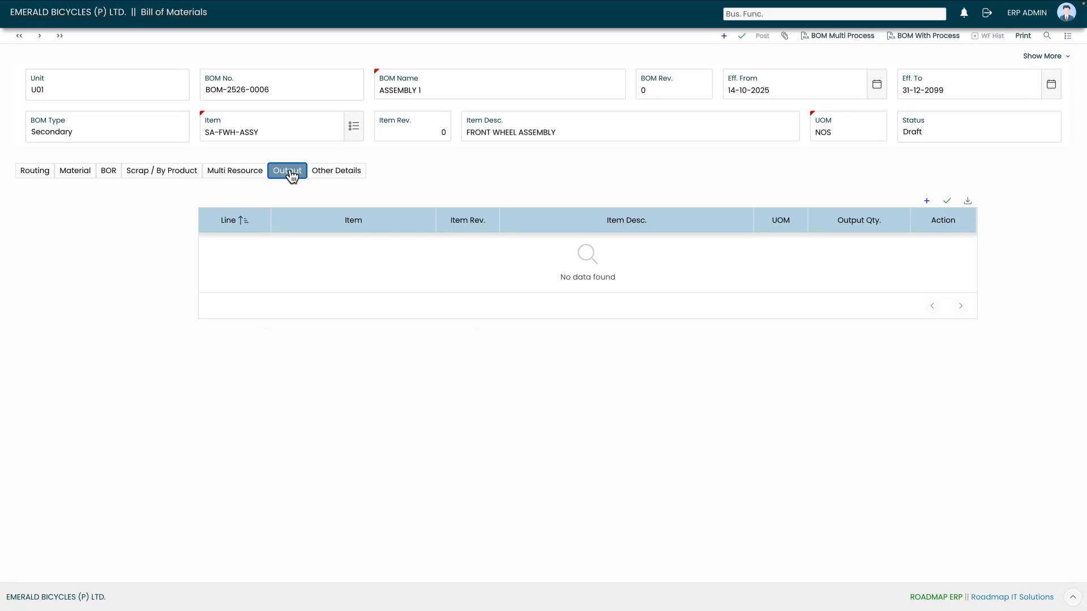
click(327, 175)
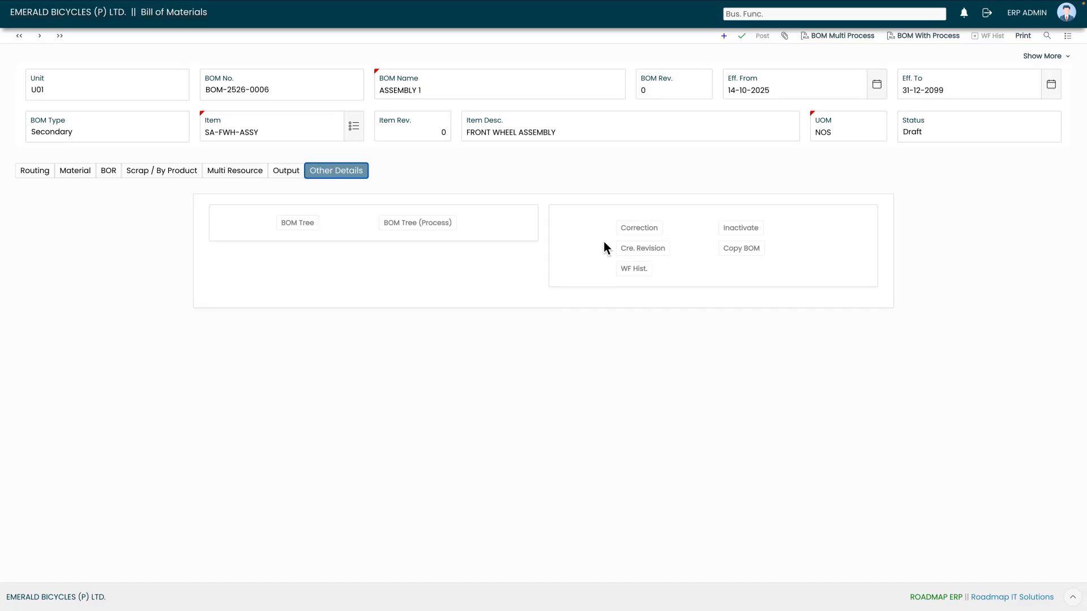
Add a routing line with process sequence 1, operation number 01 and process 01 ASSEMBLY.
click(31, 177)
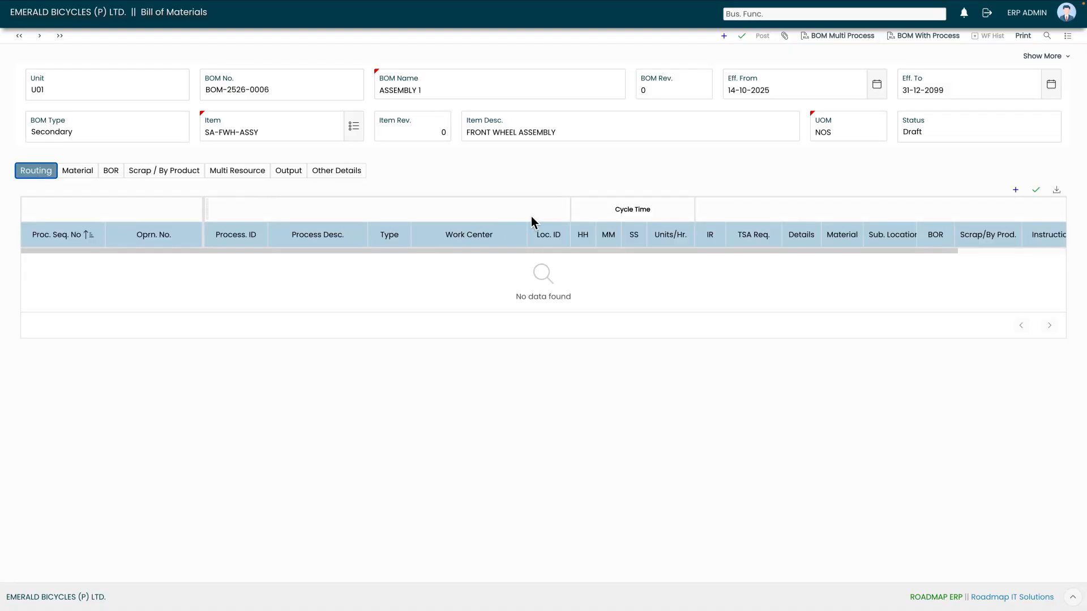
click(1016, 191)
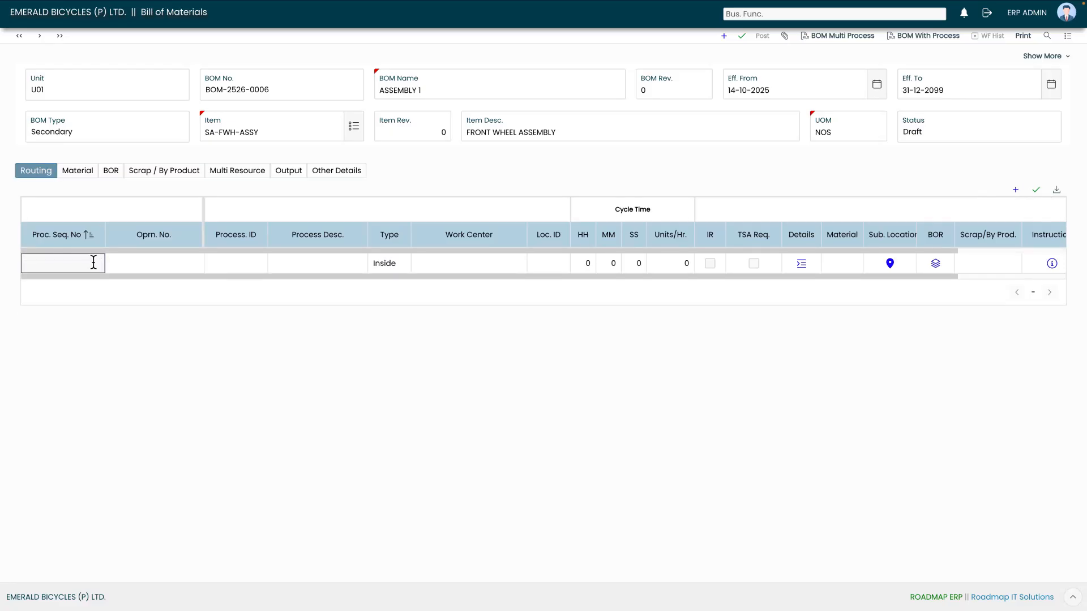
text(1)
click(173, 269)
text(01)
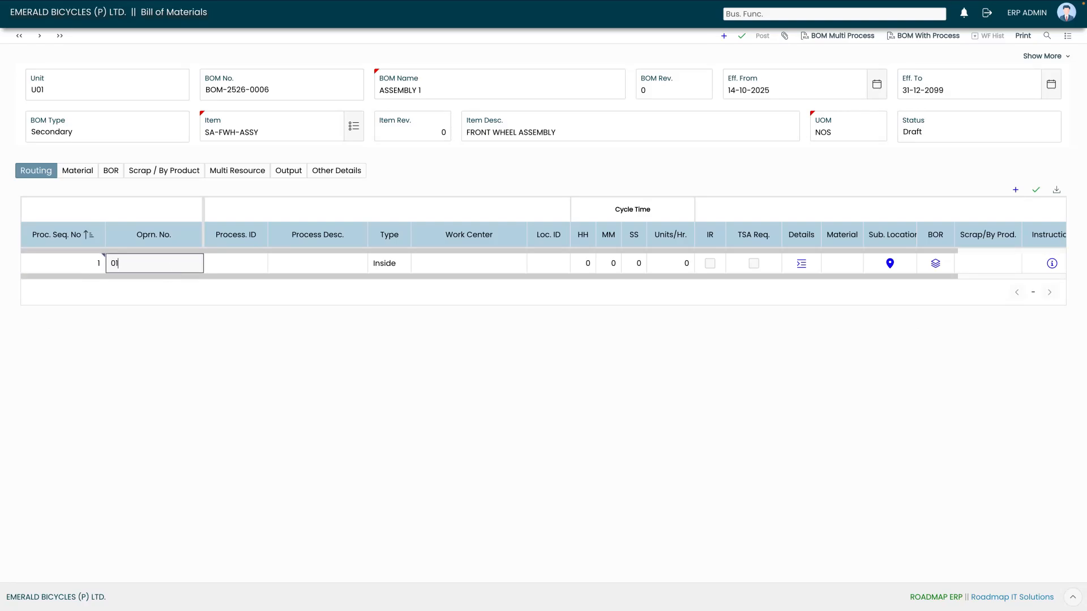
click(257, 264)
click(260, 265)
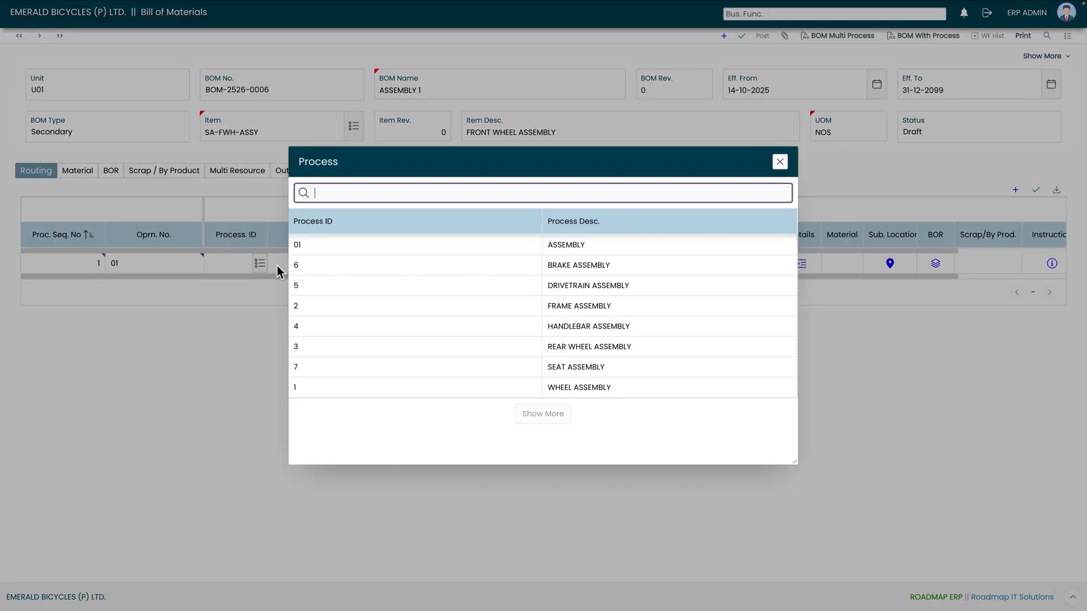
click(447, 245)
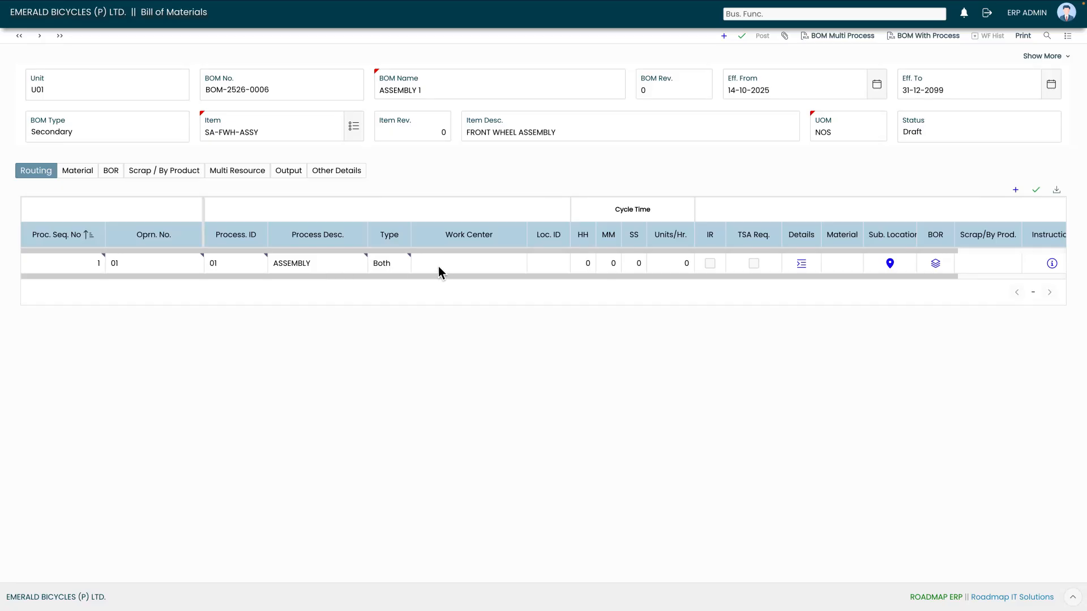
Keep the routing line's type as Both, assign the FIXING work center, and save the line.
click(400, 266)
click(399, 266)
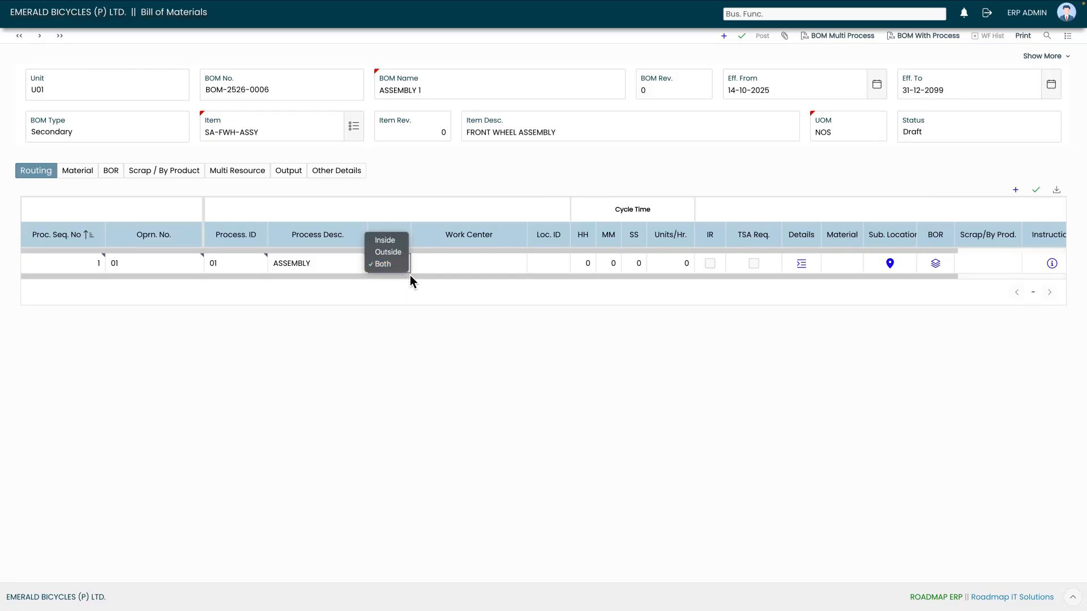
click(398, 271)
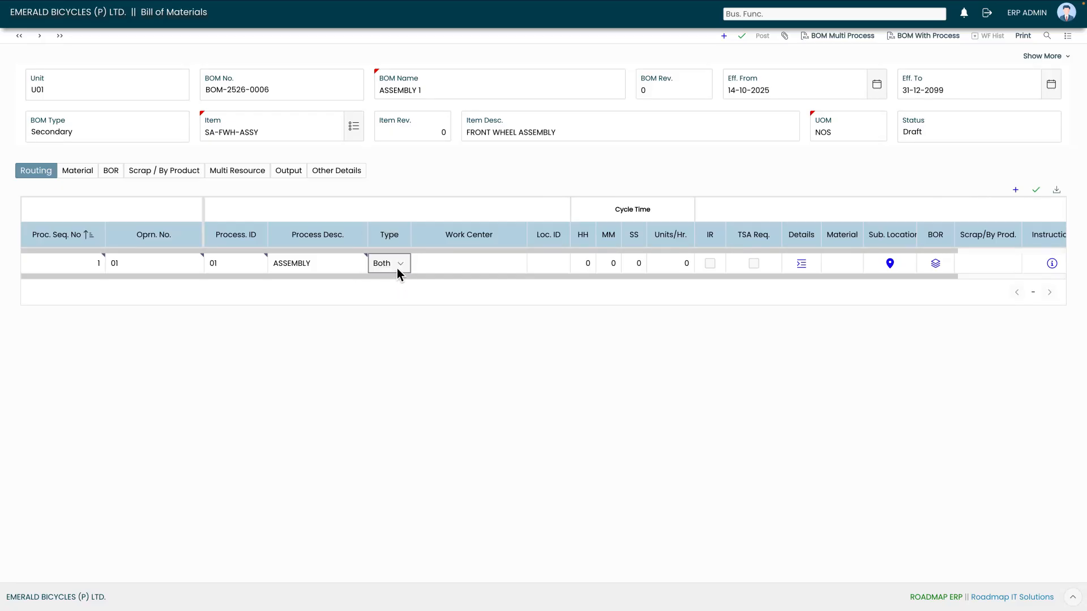
click(505, 264)
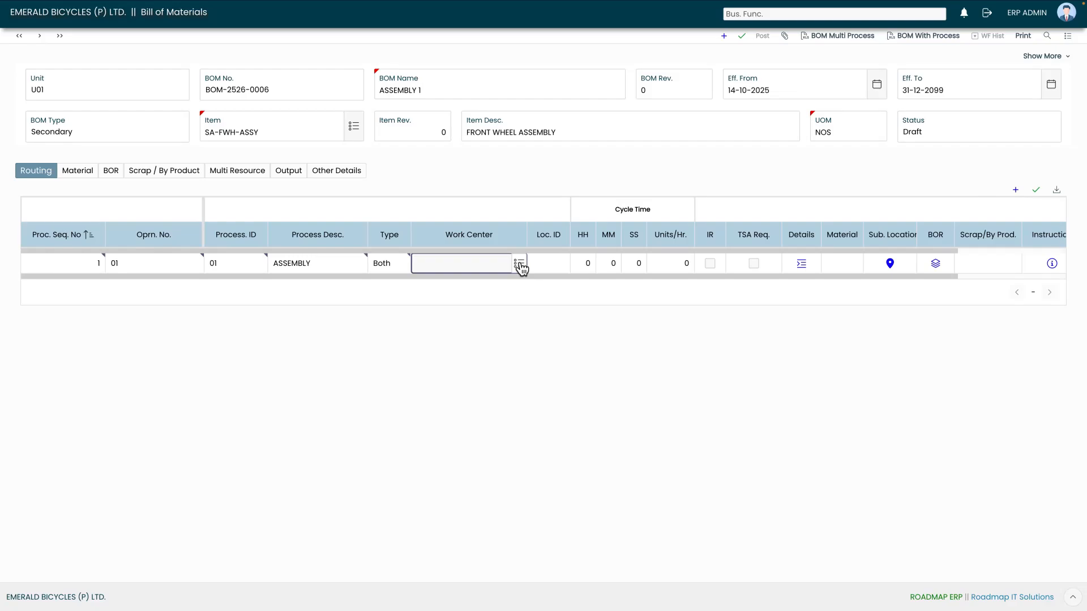
click(518, 264)
click(467, 259)
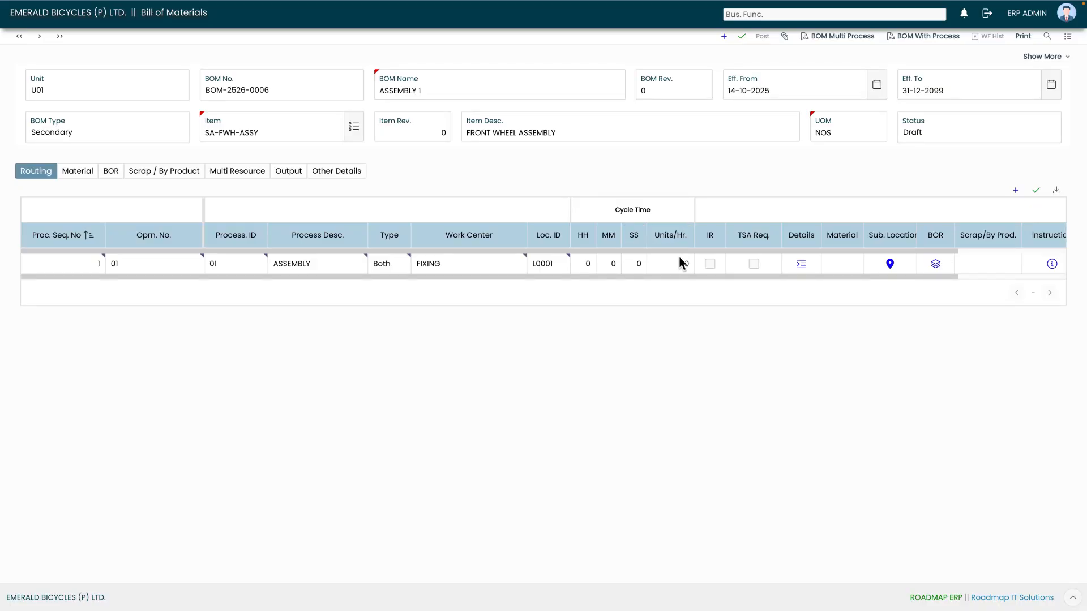
drag(715, 250, 852, 247)
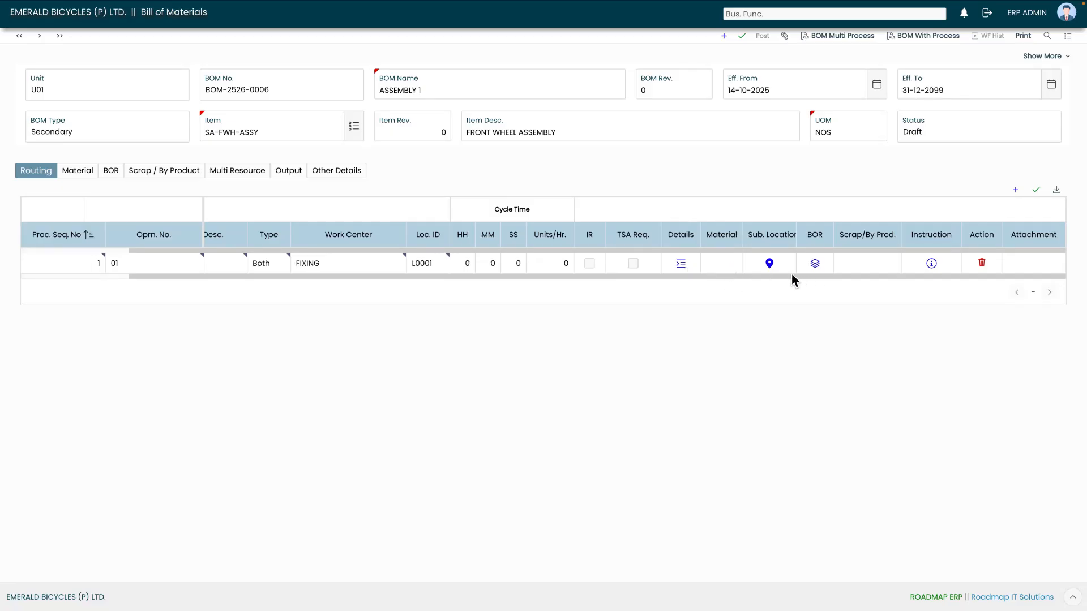
click(1036, 190)
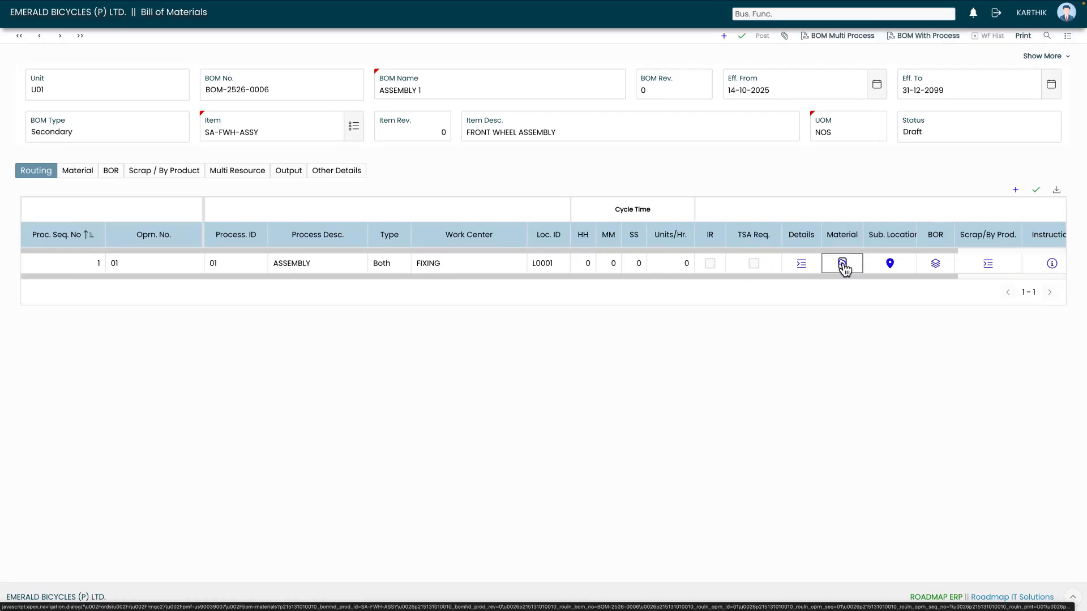
Add item BI-BO-1001 RIM (26 Inch) with required quantity 1 to the routing line's materials and save it.
click(843, 264)
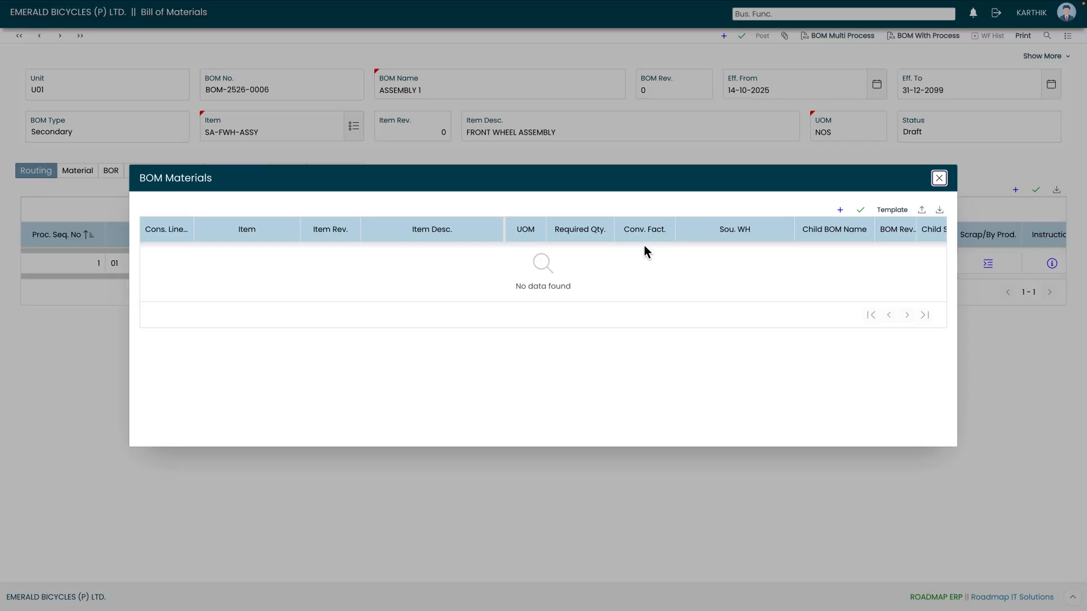
click(840, 210)
click(277, 252)
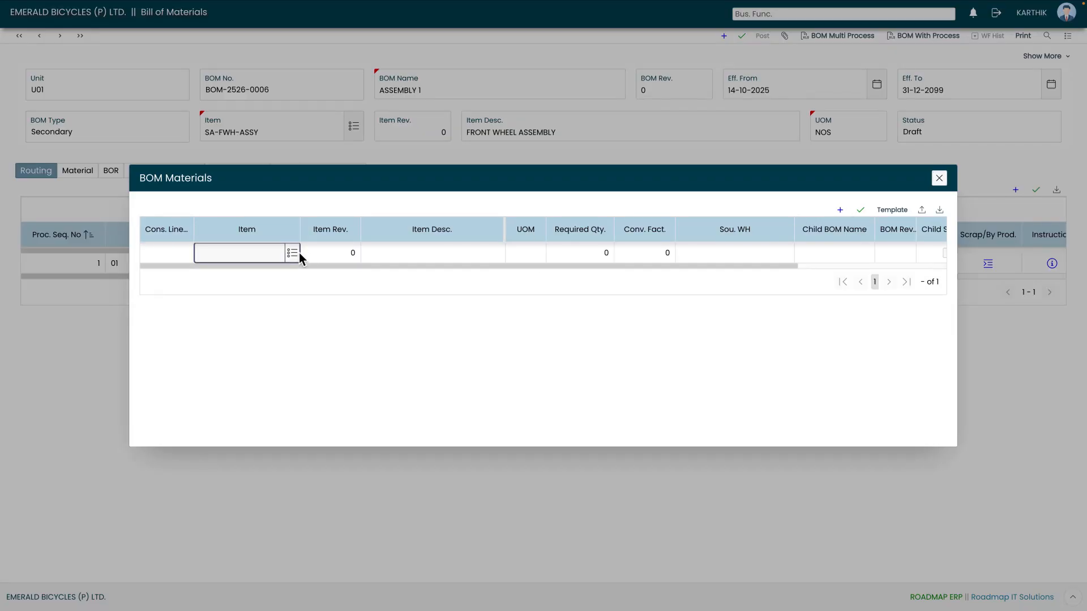
click(293, 253)
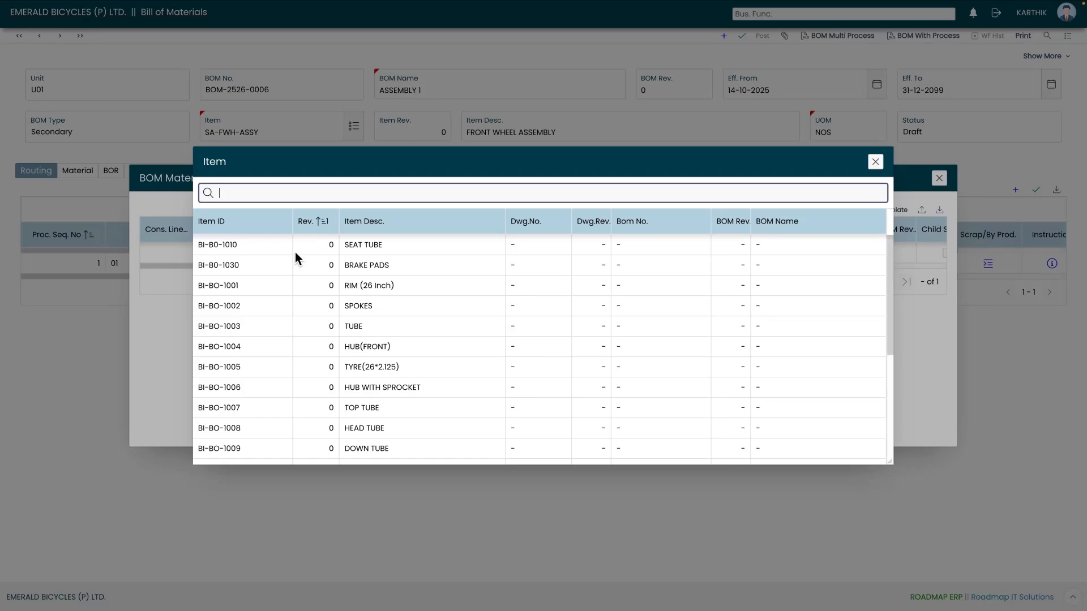
double_click(322, 288)
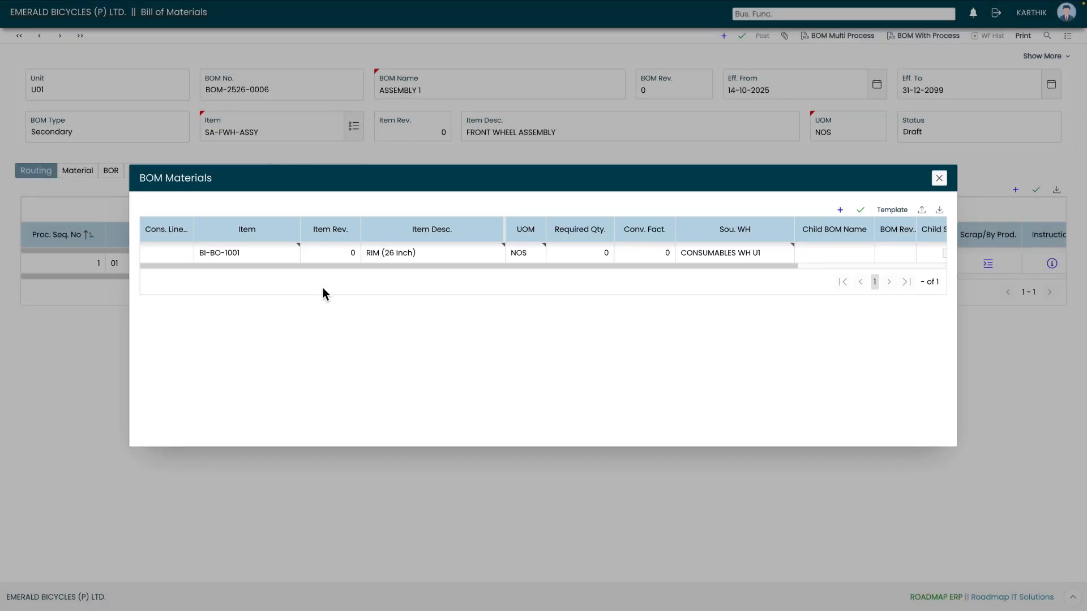
click(612, 254)
text(1)
drag(780, 269, 786, 269)
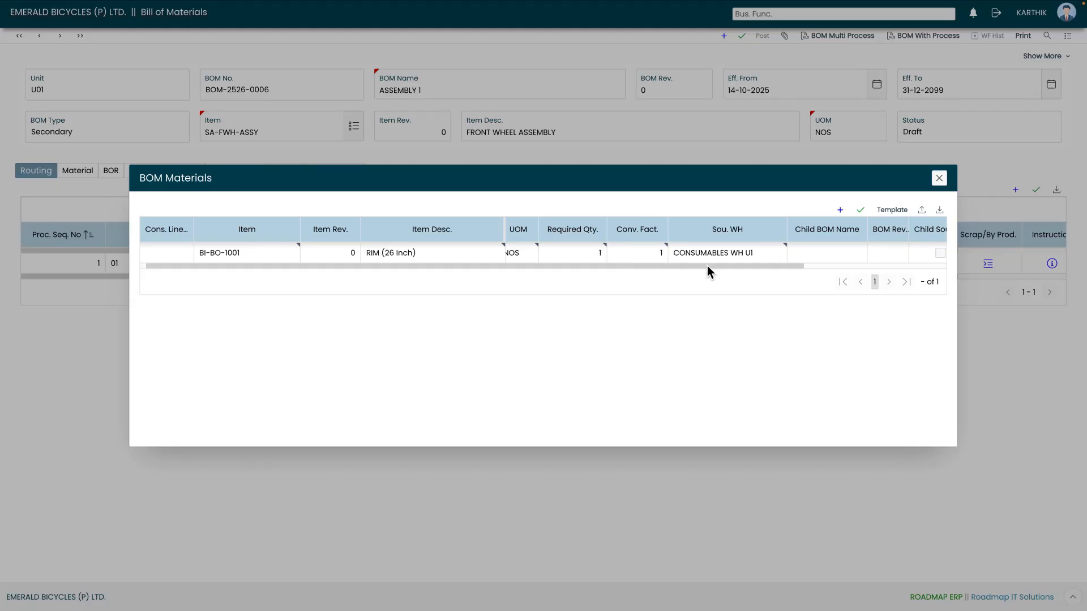
drag(728, 266, 826, 265)
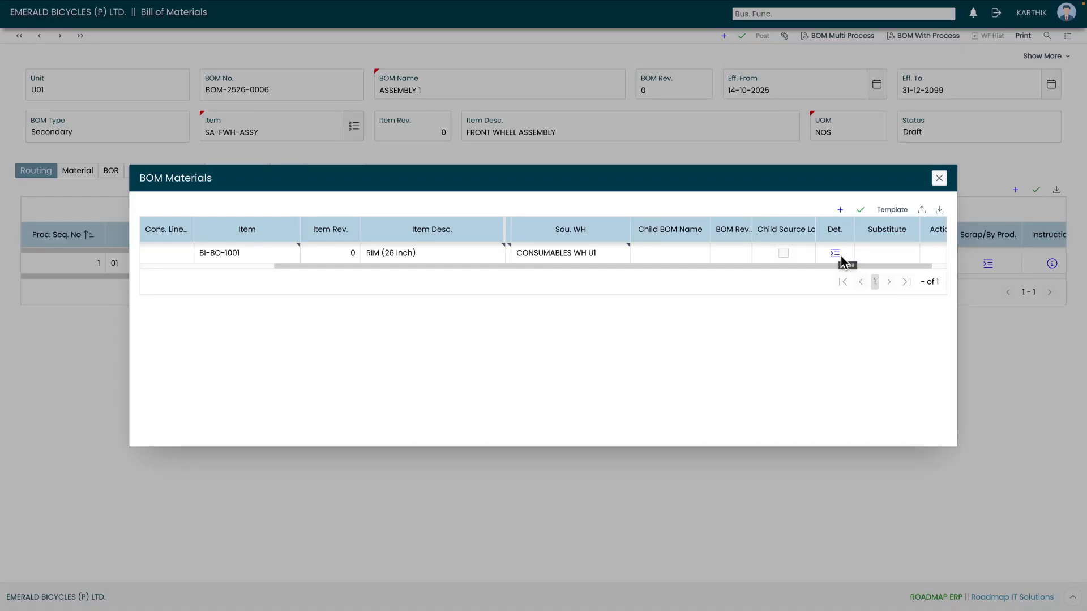
click(860, 212)
drag(797, 266, 912, 264)
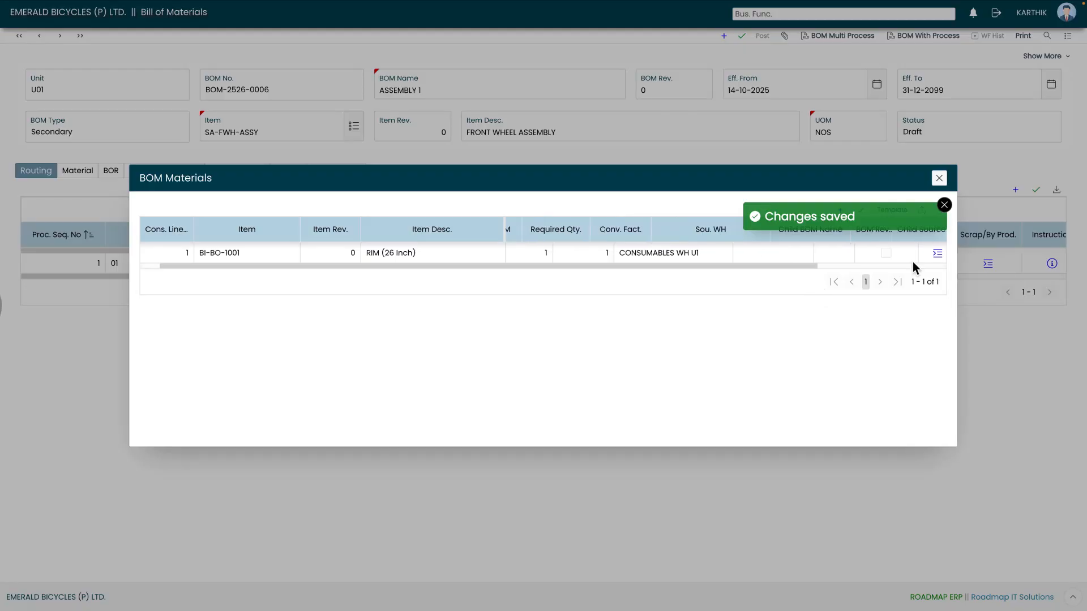
click(943, 205)
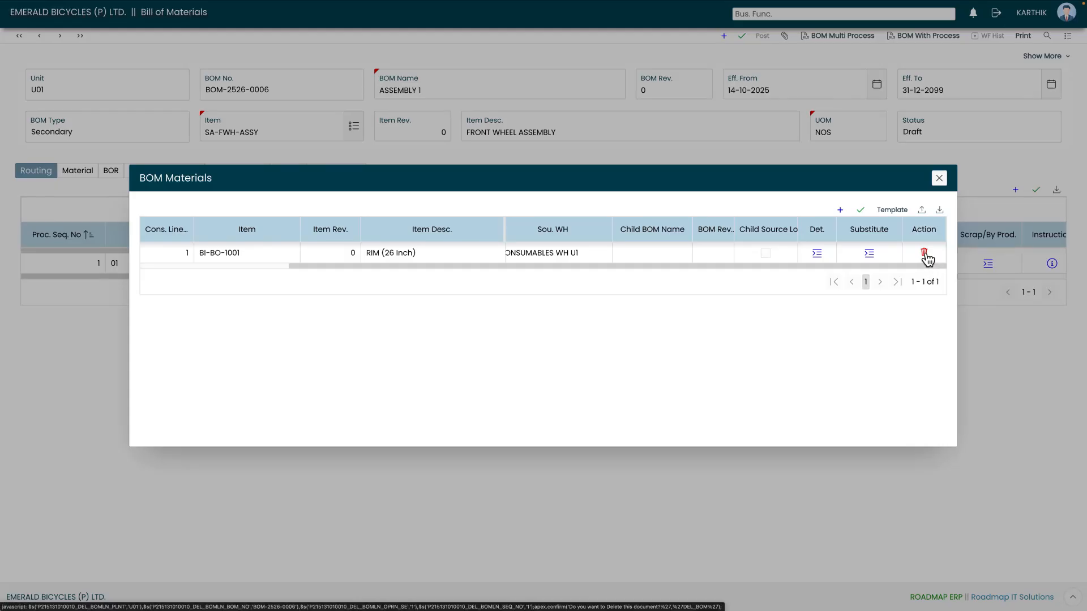
Add item BI-BO-1002 SPOKES to the BOM materials with required quantity 36 and save it.
click(840, 214)
click(293, 259)
click(357, 288)
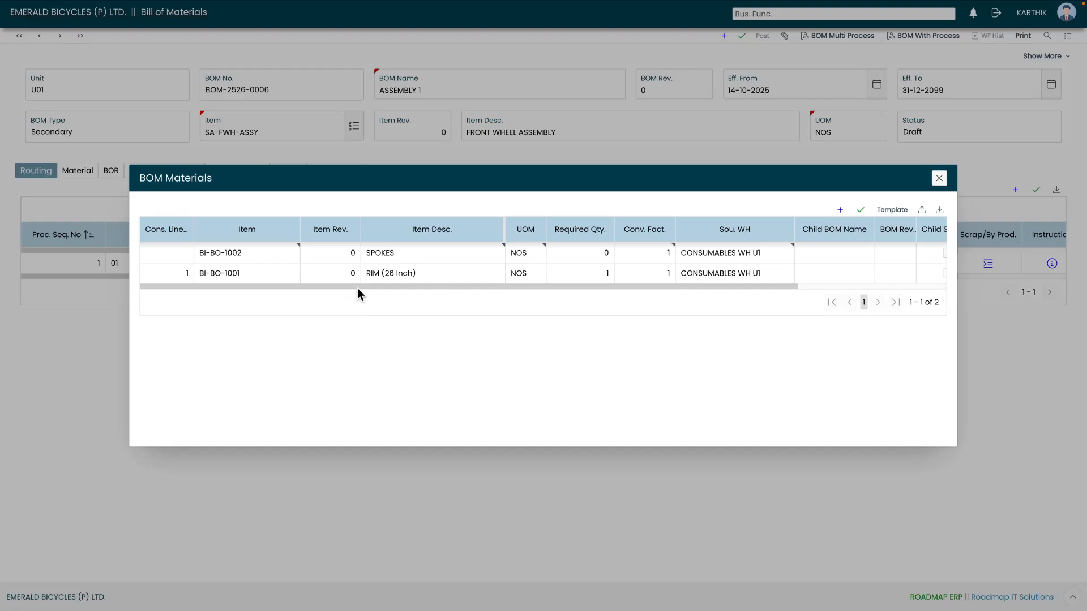
click(580, 253)
text(30)
click(860, 209)
Add item BI-BO-1003 TUBE to the BOM materials with required quantity 1 and save it.
click(840, 210)
click(297, 253)
click(353, 326)
click(586, 253)
text(1)
click(860, 210)
Add two material lines and fill the lower one with item BI-BO-1004 HUB(FRONT), required quantity 1.
double_click(840, 210)
click(294, 275)
click(335, 346)
click(607, 276)
text(1)
Fill the remaining blank material line with item BI-BO-1005 TYRE(26*2.125), required quantity 1, and save the materials.
click(293, 253)
click(368, 364)
click(611, 259)
text(1)
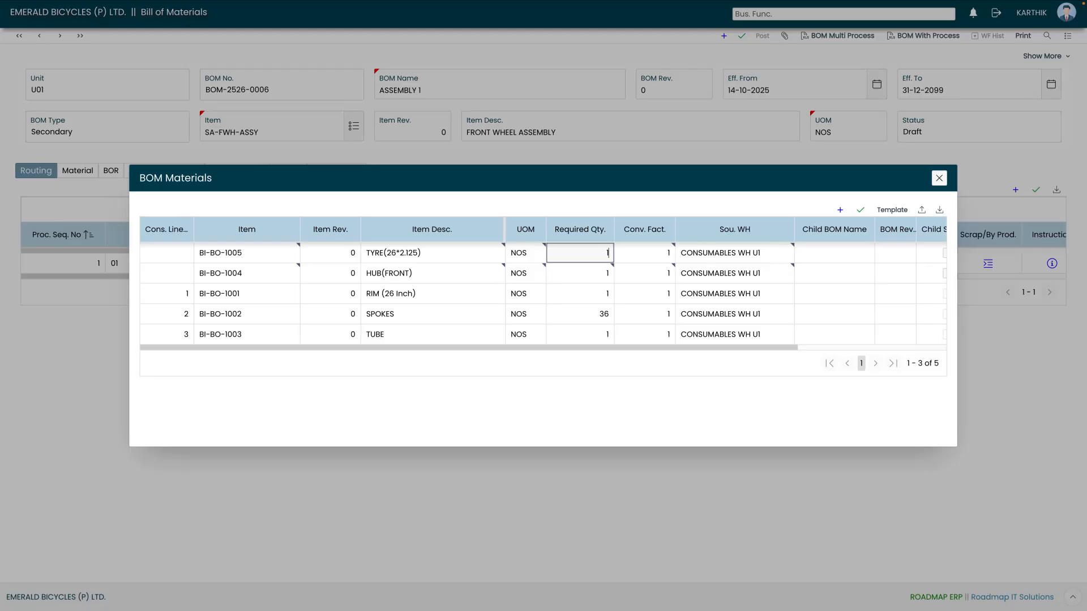
click(860, 211)
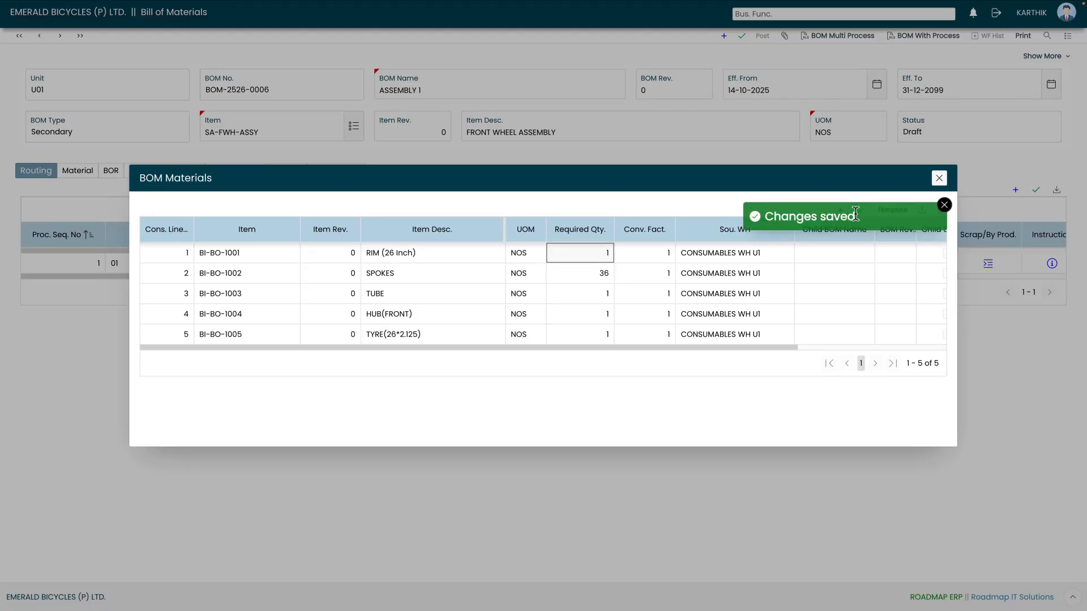
click(944, 205)
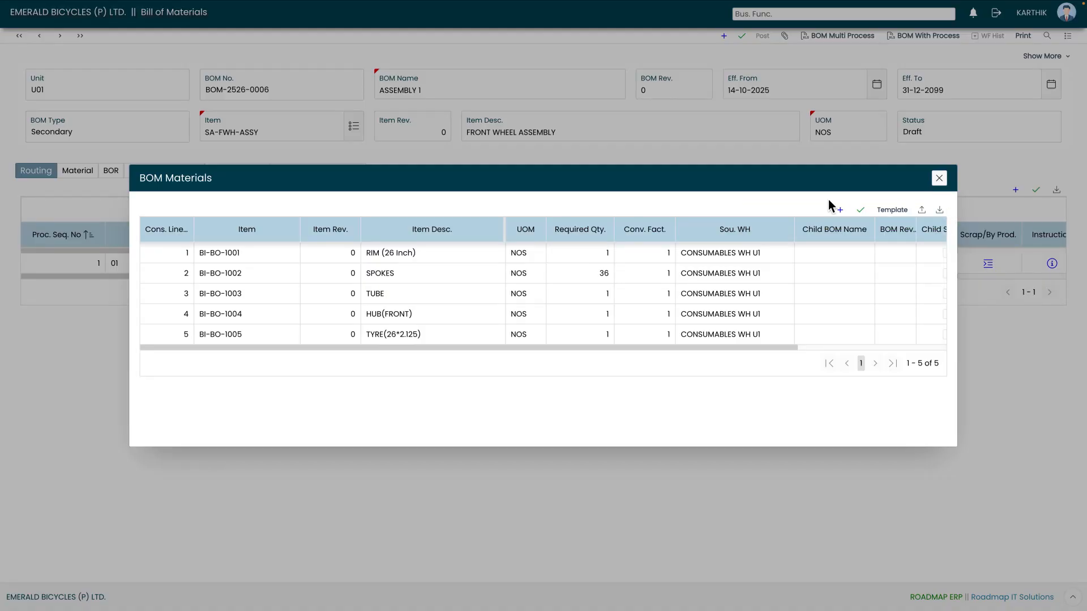
Close the BOM materials and examine the routing line's sub-location, BOR, scrap/by-product, instruction and action columns.
click(939, 178)
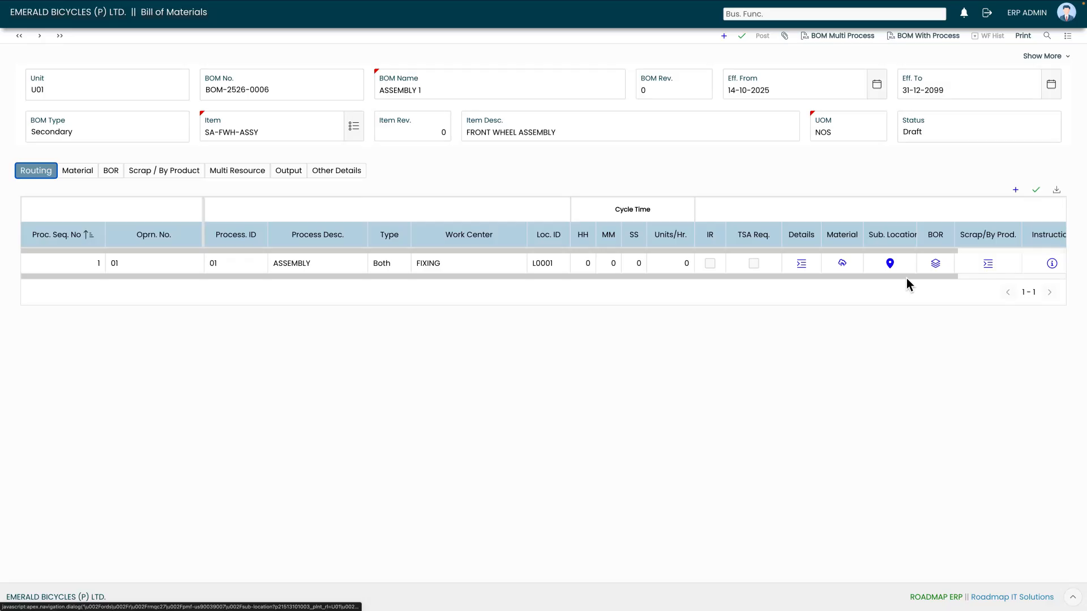
drag(912, 277, 989, 275)
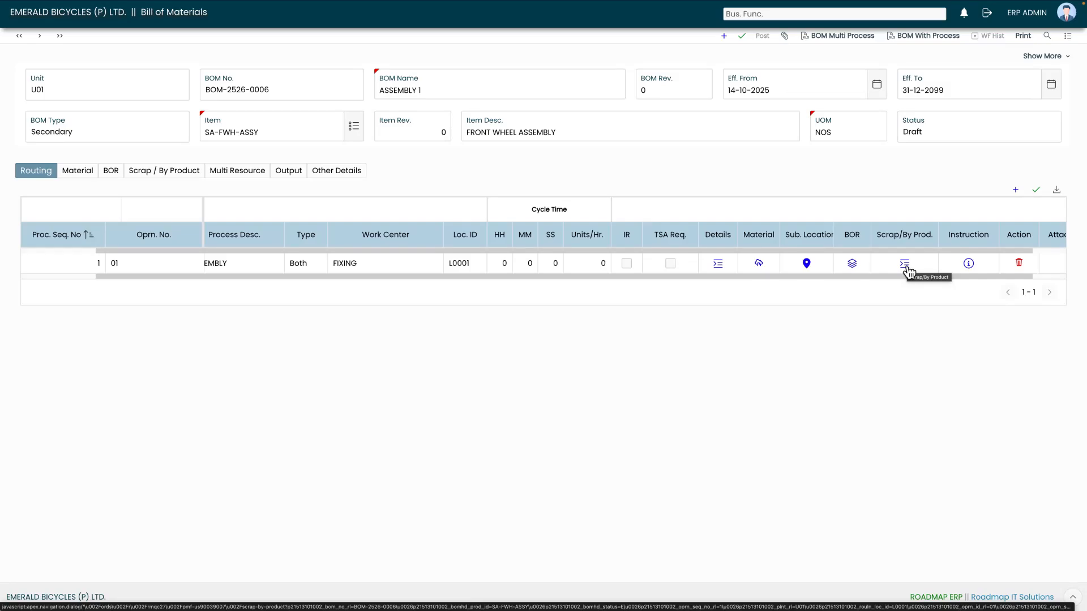
scroll(962, 261, right, 1)
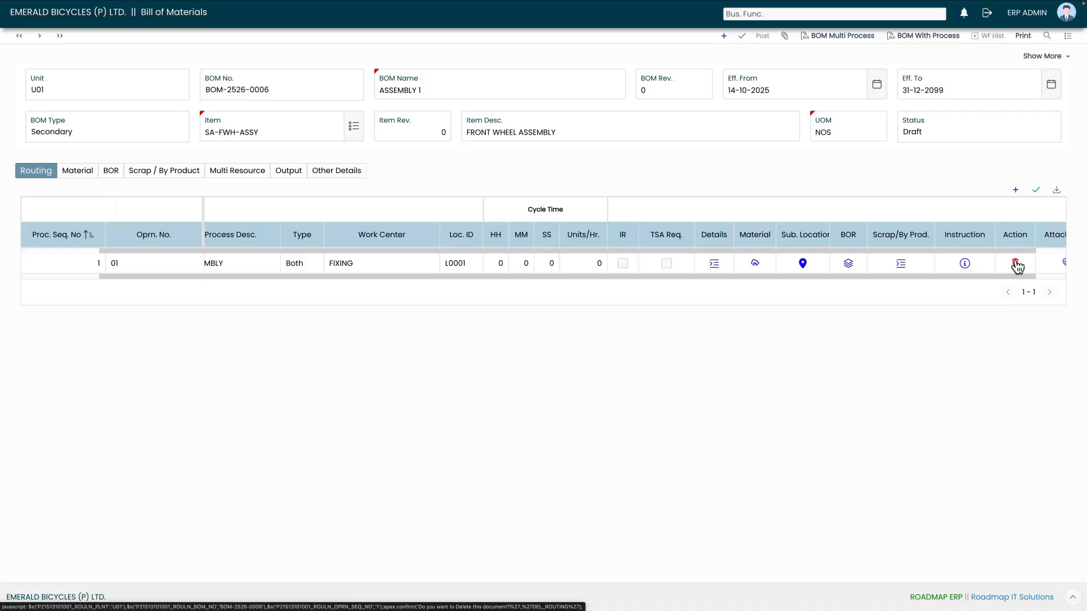
drag(1032, 278, 1062, 276)
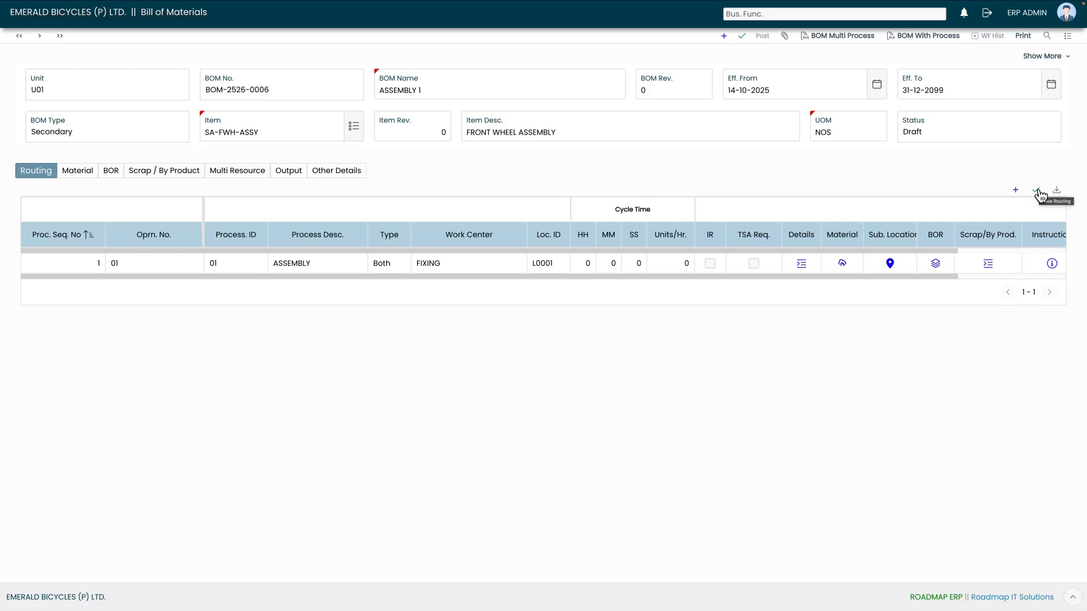
Save the routing and BOM, and forward the BOM to the supervisor with action Forward for Review and medium priority.
click(1038, 192)
click(742, 37)
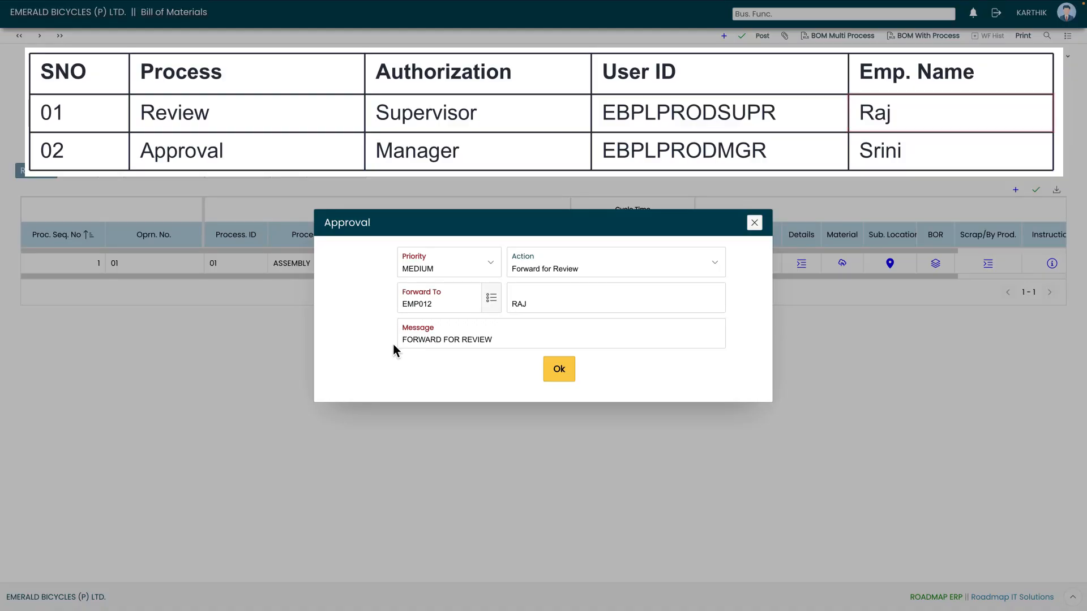
click(554, 369)
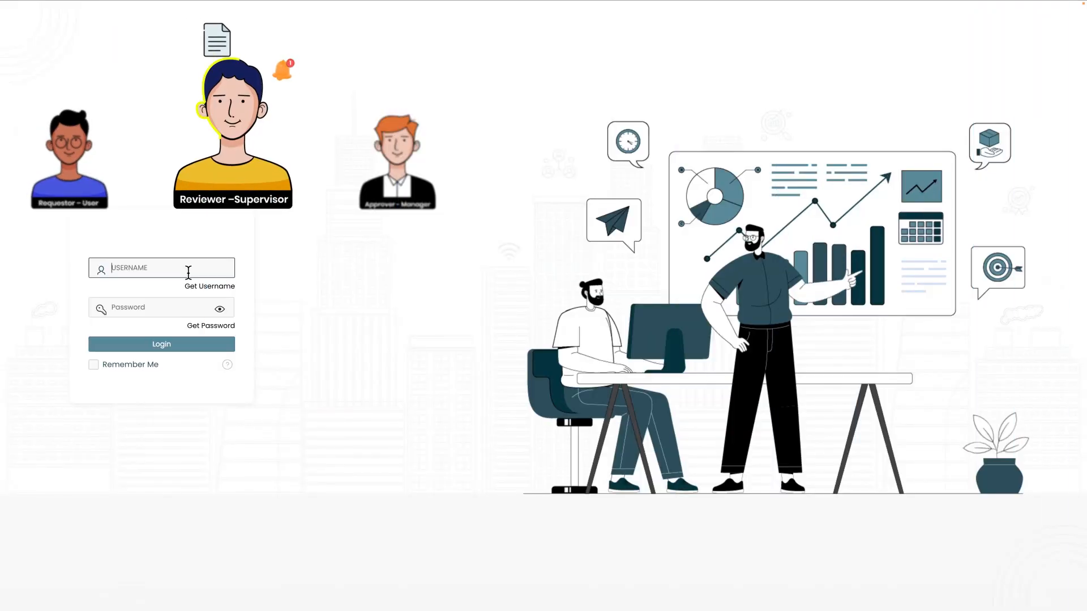
Log in as the reviewing production supervisor with the supervisor's user ID and account password.
text(EBPLPRODSUPR)
key(Tab)
text(*********)
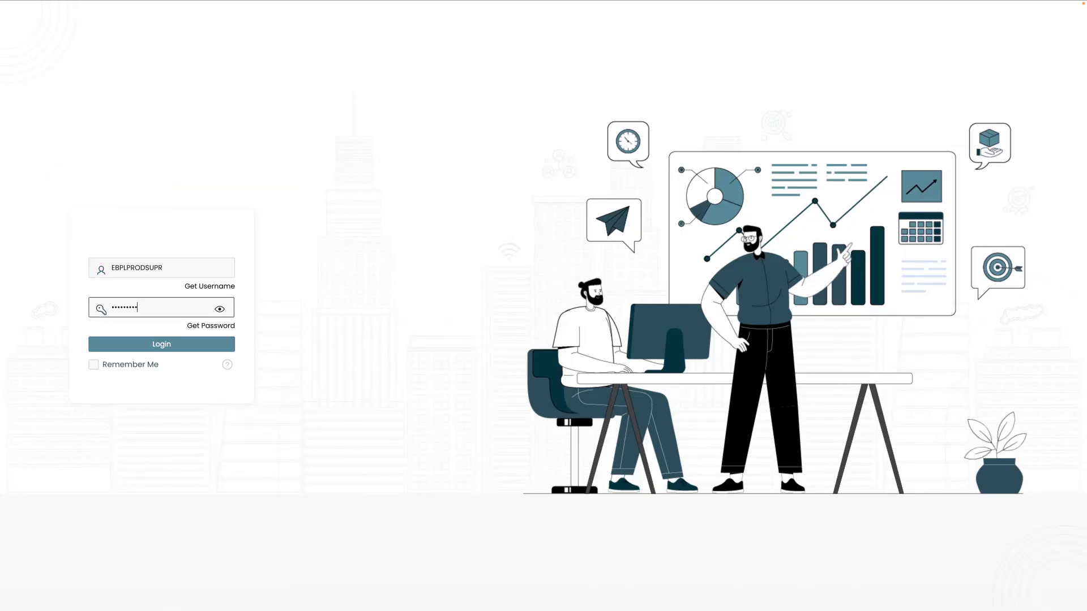
click(177, 347)
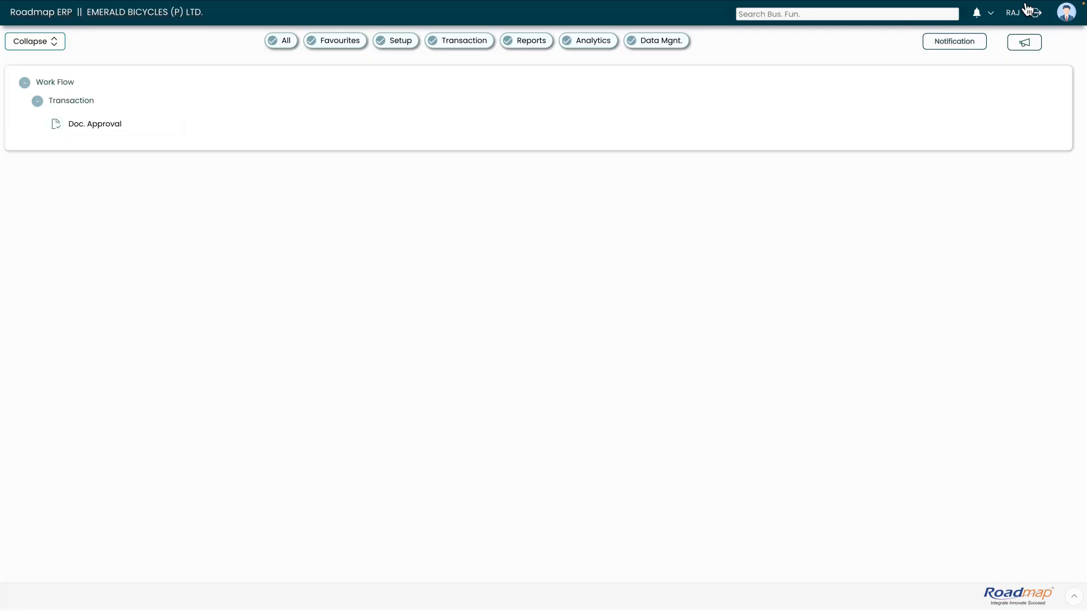
Open the front wheel assembly bill of materials BOM-2526-0006 from the supervisor's pending approvals.
click(980, 16)
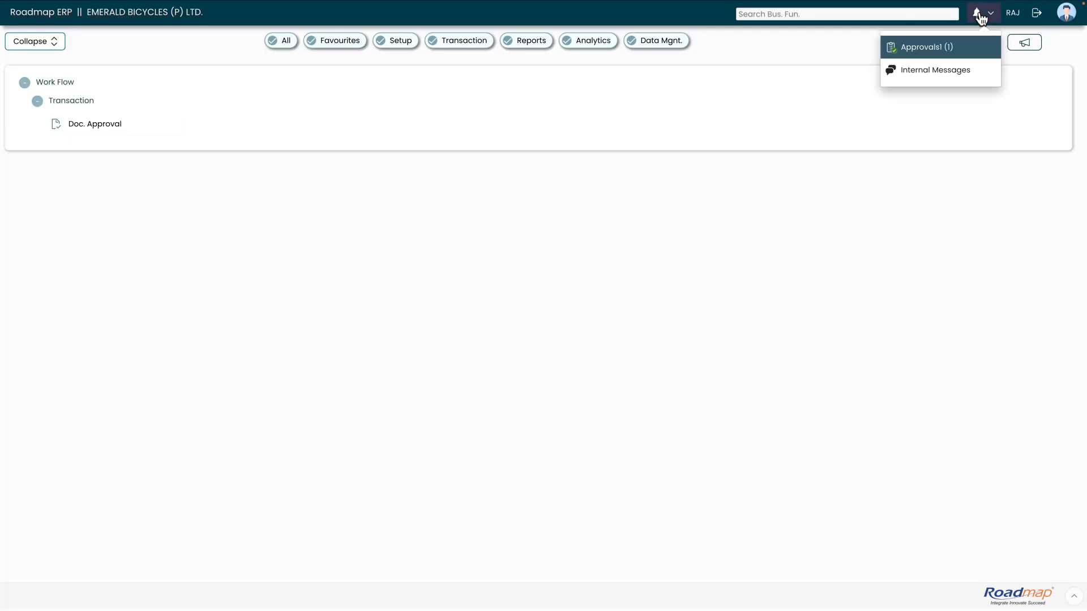
click(939, 47)
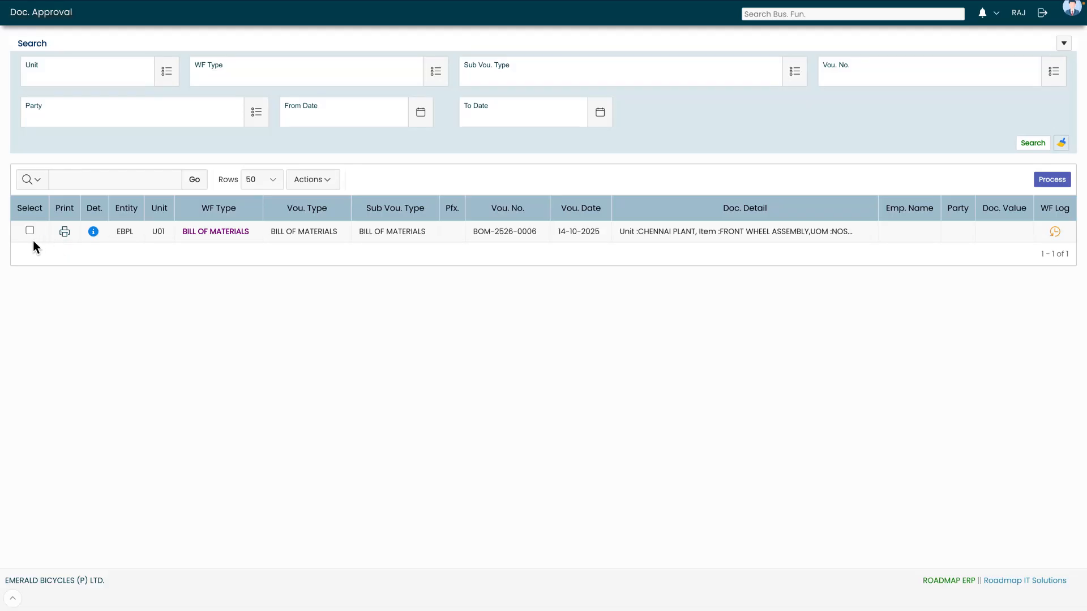
click(93, 232)
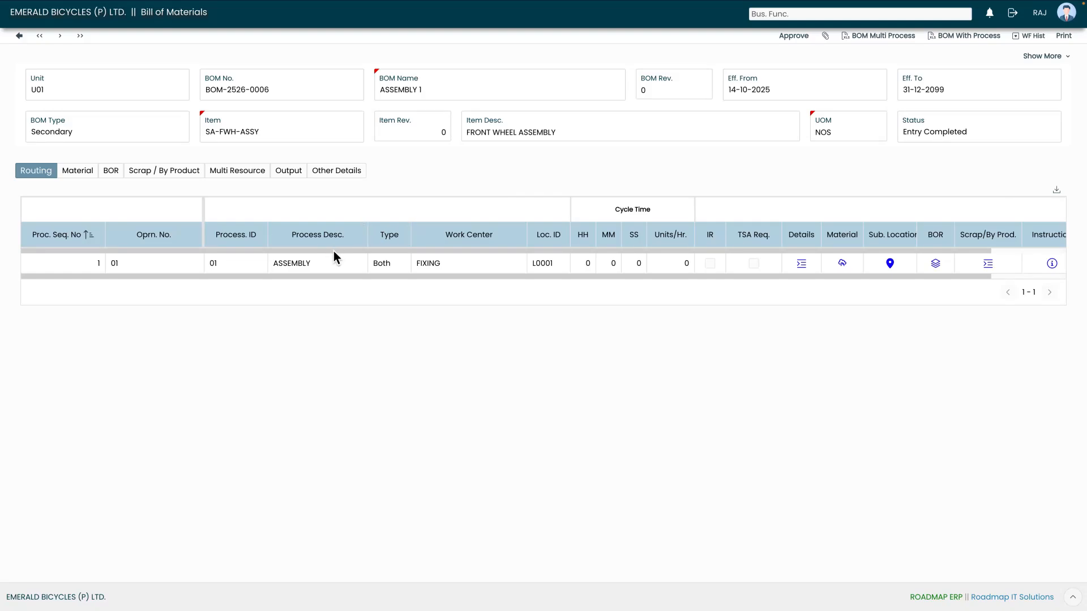
Check the routing line's materials and send the BOM to the manager with action Review & Forward for Approve, medium priority.
mouse_move(334, 250)
mouse_down()
mouse_move(372, 252)
mouse_move(332, 253)
mouse_up()
click(842, 264)
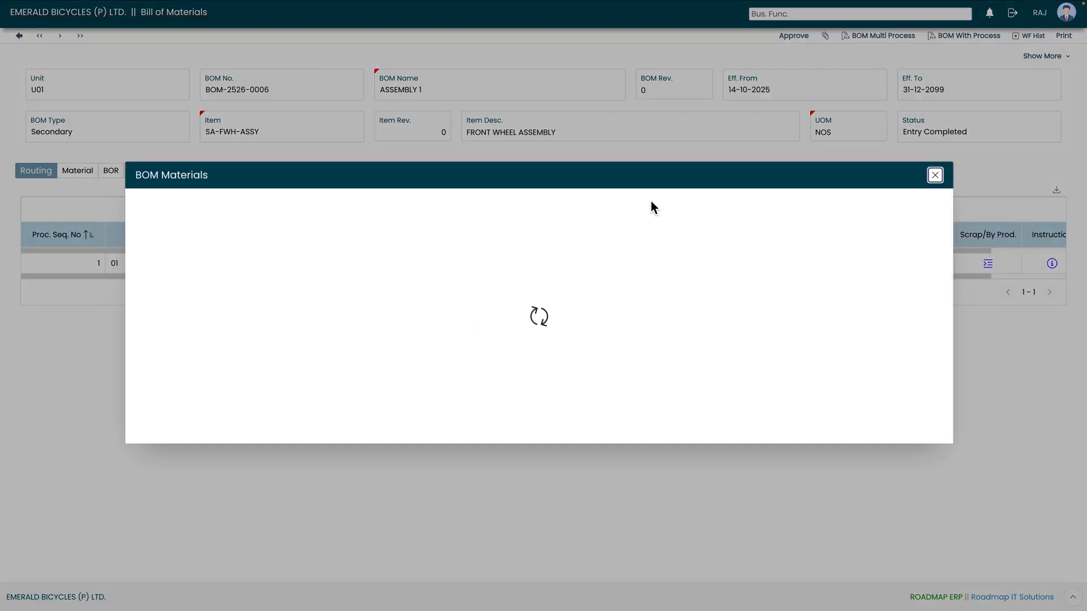
click(935, 176)
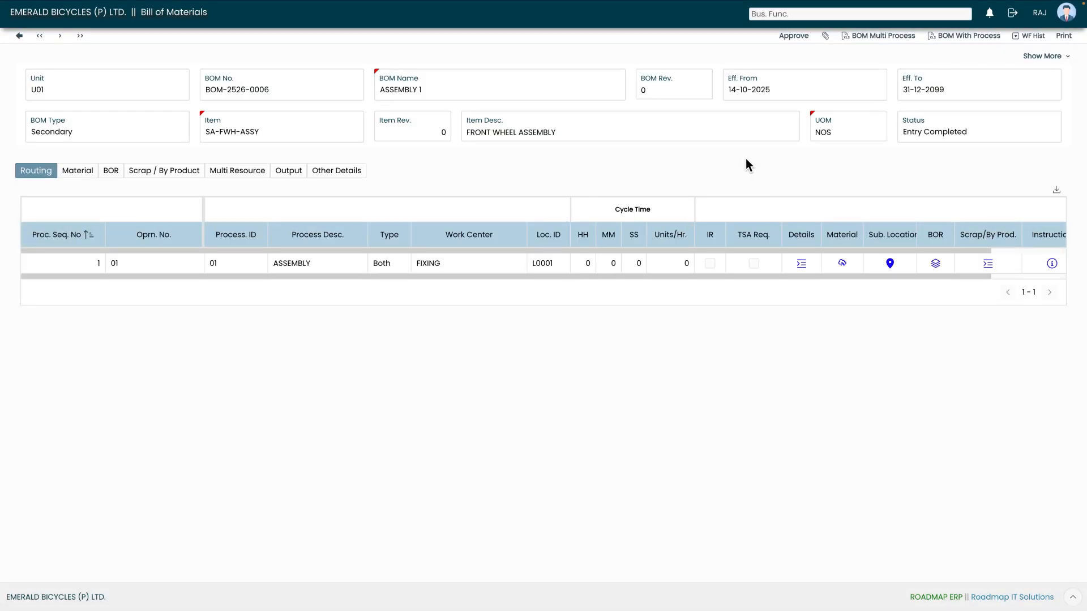
click(794, 37)
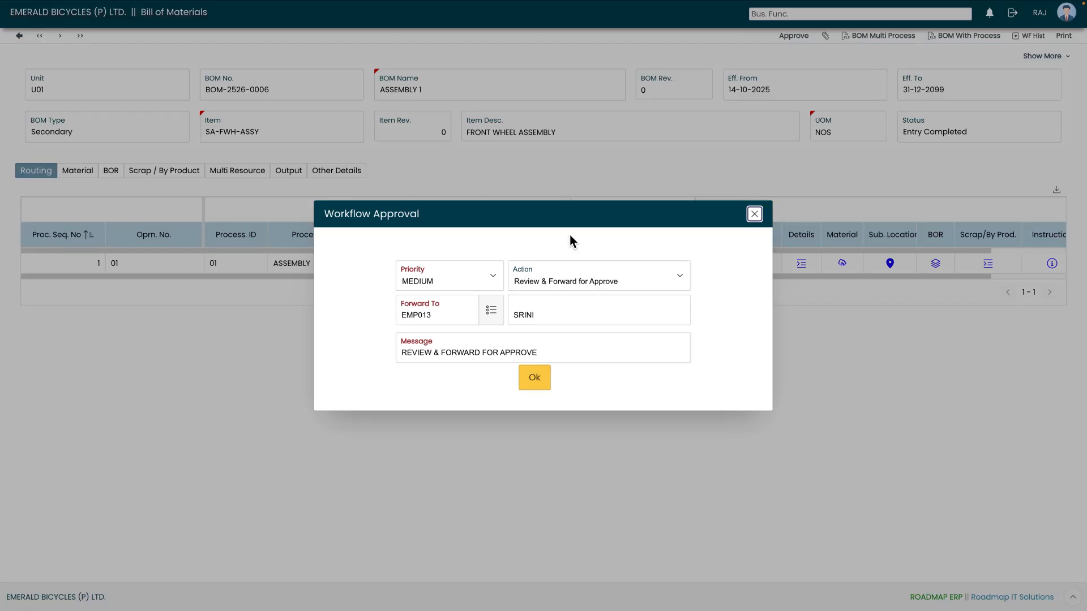
click(537, 380)
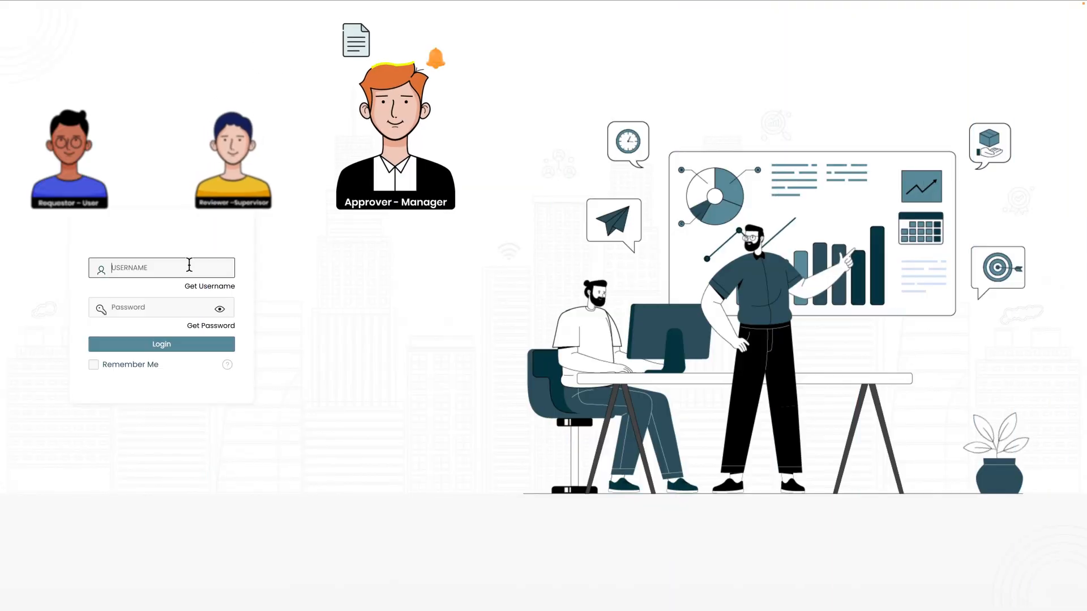
Log in as the approving production manager with the manager's user ID and account password.
text(EBPLPRODMGR)
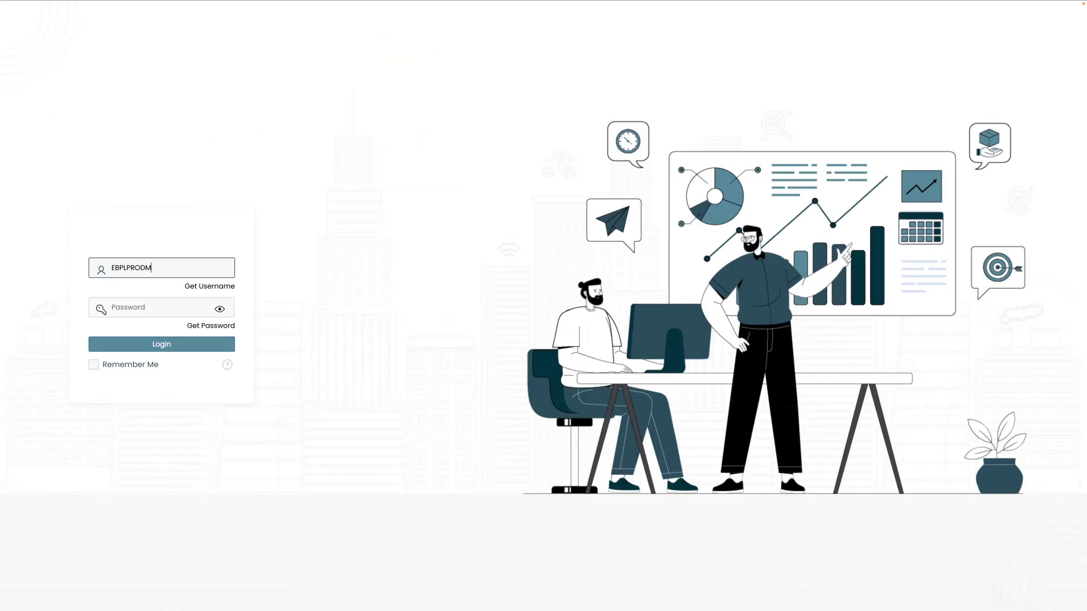
click(190, 308)
text(•••••••••)
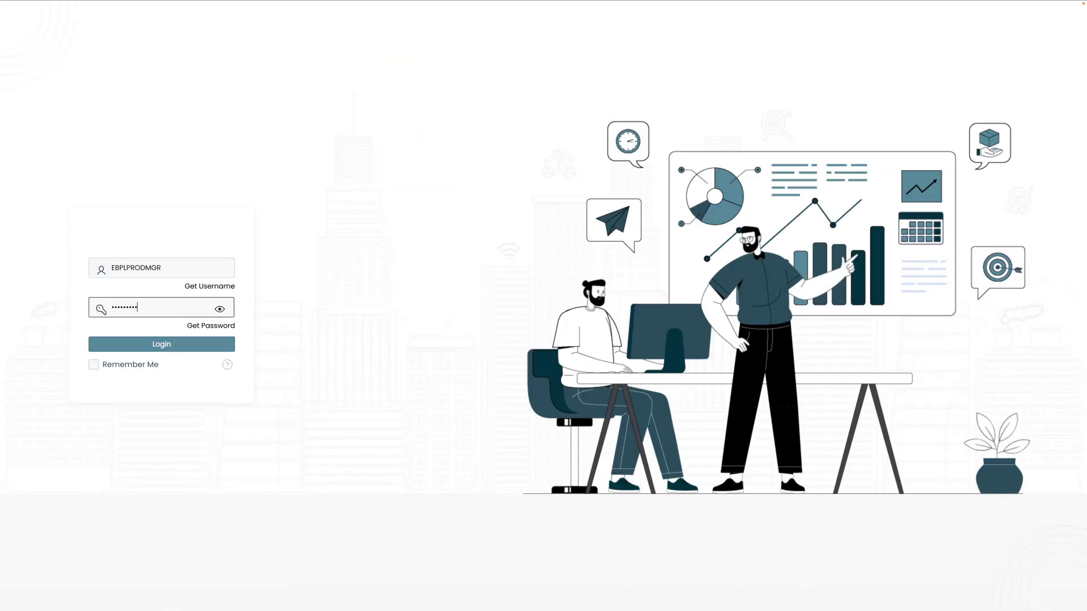
click(166, 347)
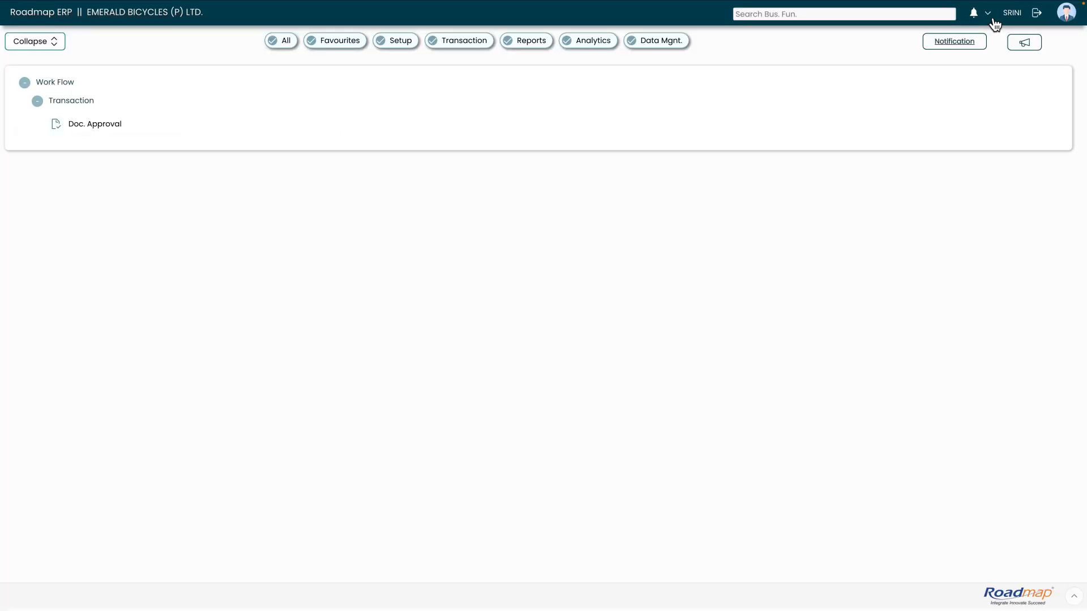
Open BOM-2526-0006 from the manager's pending approvals and approve it with medium priority and message APPROVE.
click(975, 13)
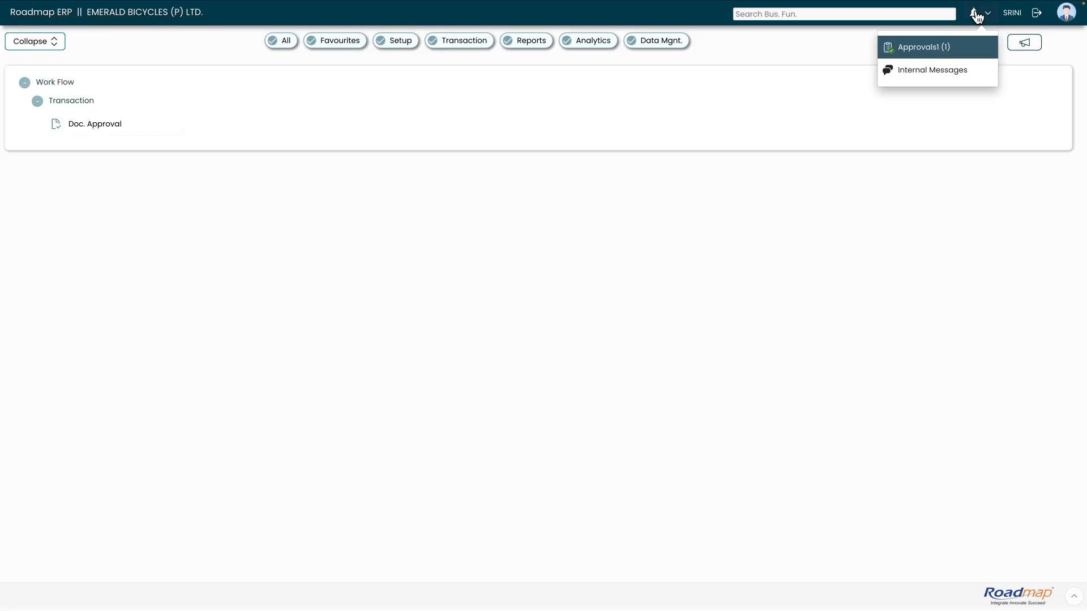
click(934, 50)
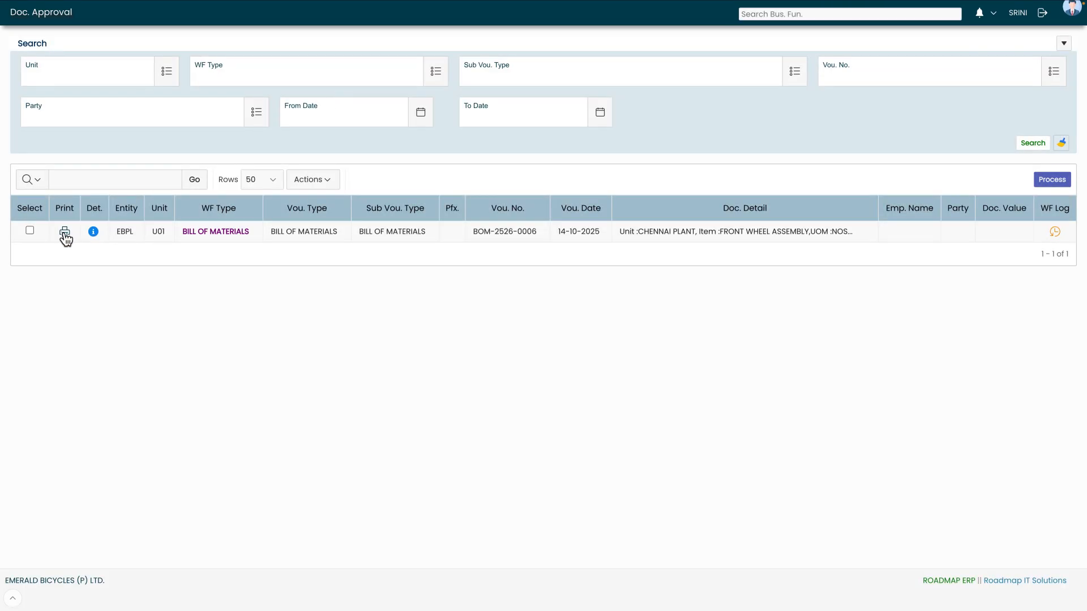
click(93, 233)
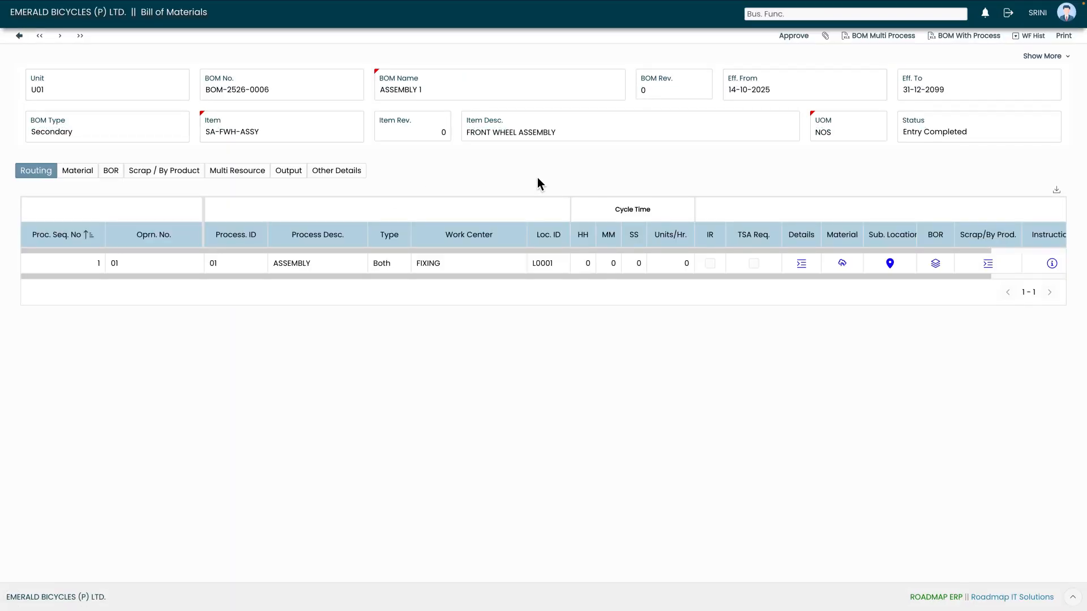
click(794, 38)
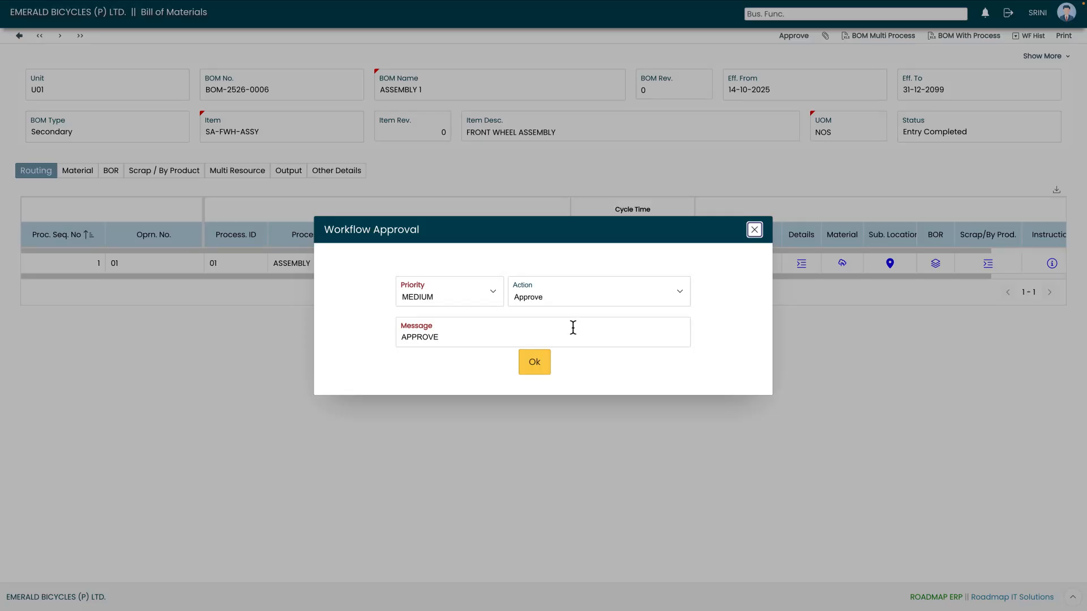
click(540, 369)
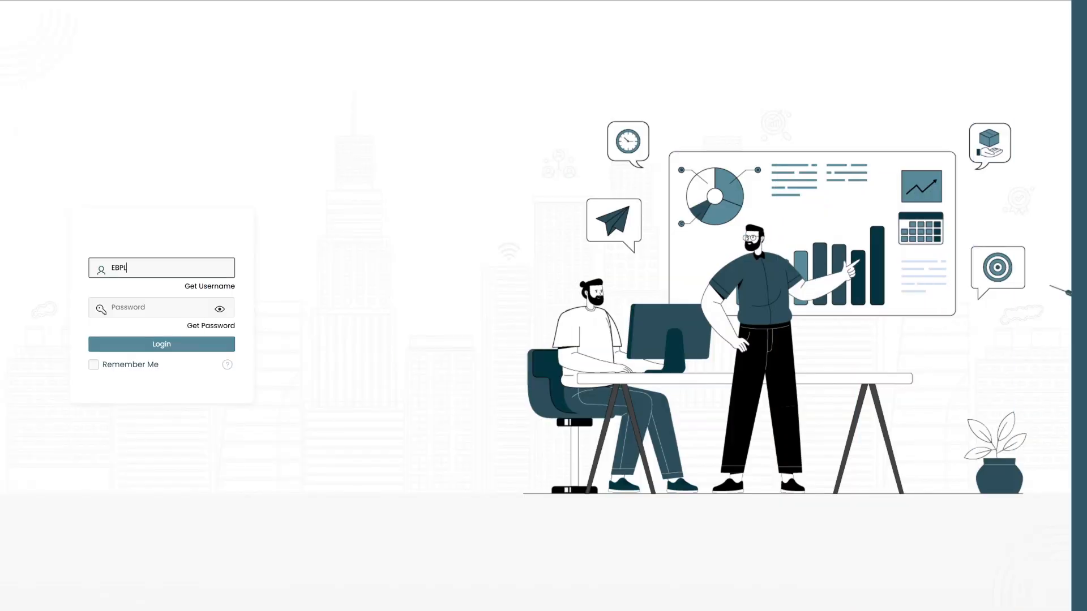
Log in as the requesting production user with that account's user ID and password.
text(PRODUSR)
key(Tab)
text(•••••••••)
click(155, 348)
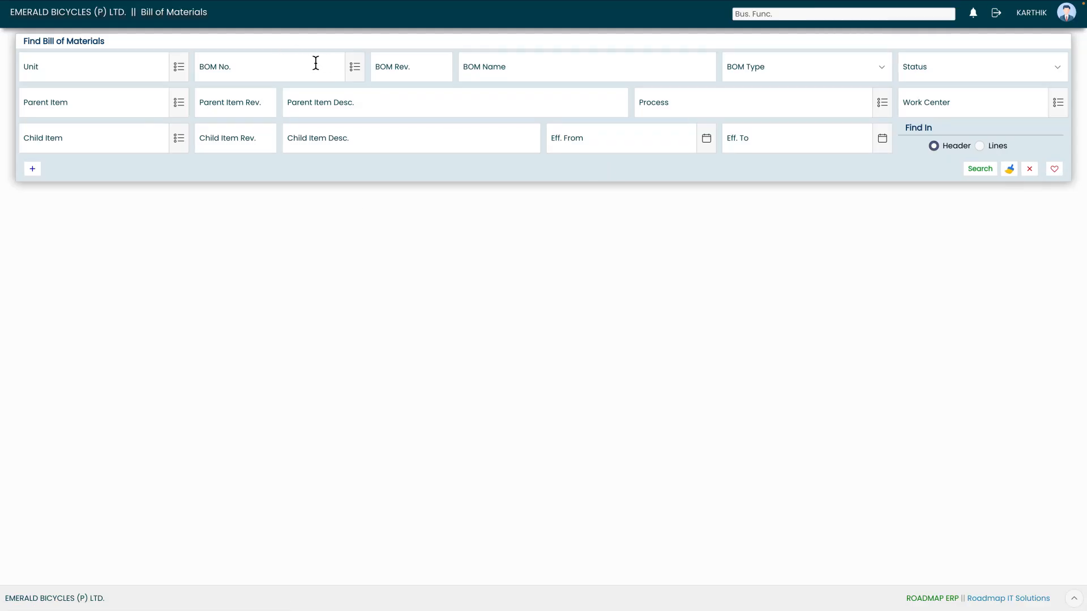
Find and open BOM-2526-0006 and examine its status and workflow history.
click(356, 68)
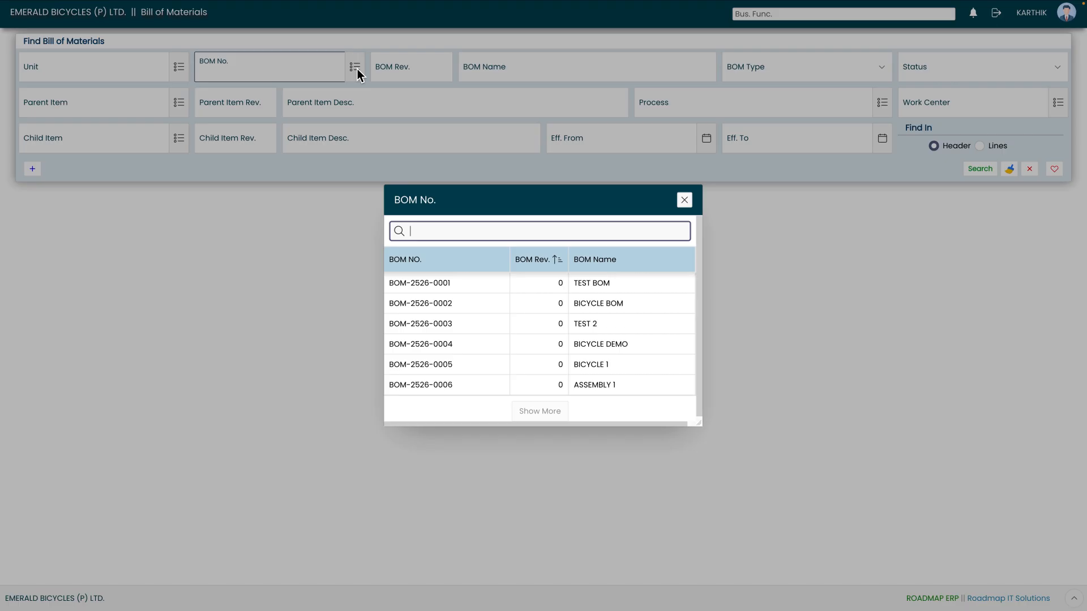
click(443, 383)
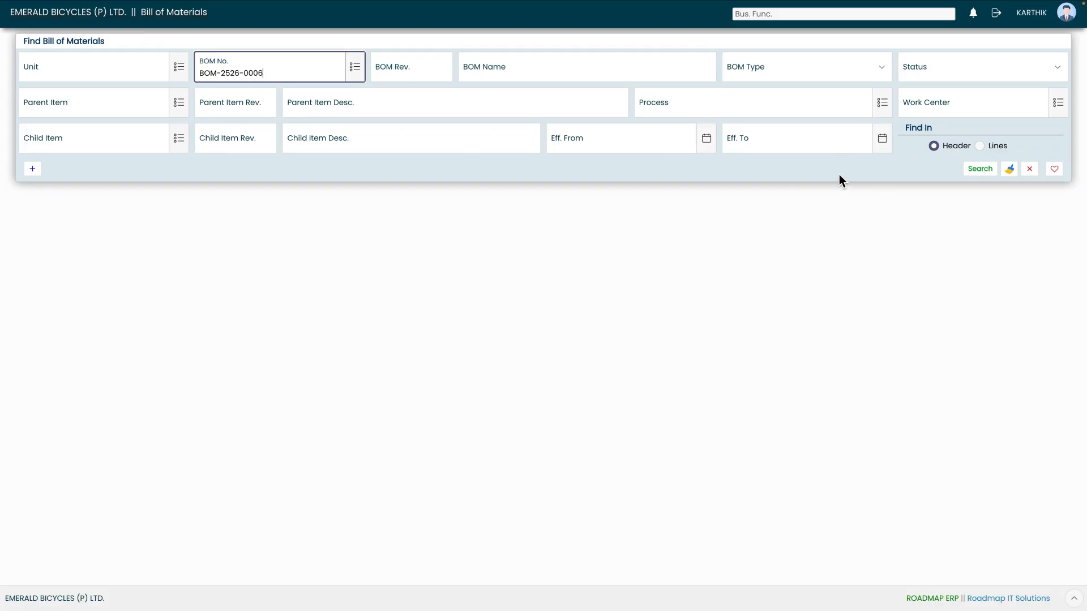
click(977, 170)
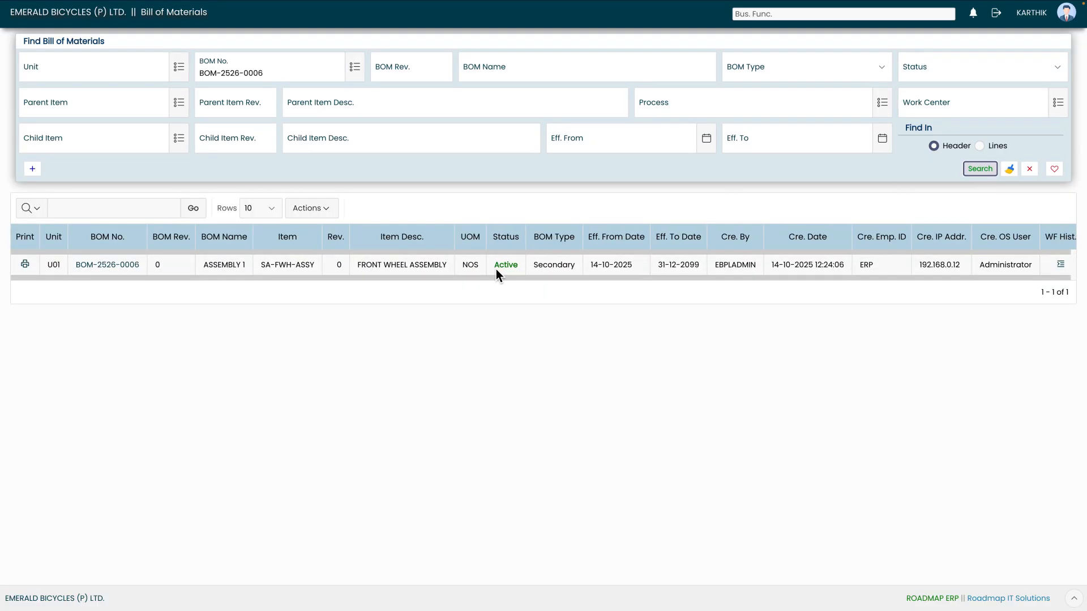
click(129, 268)
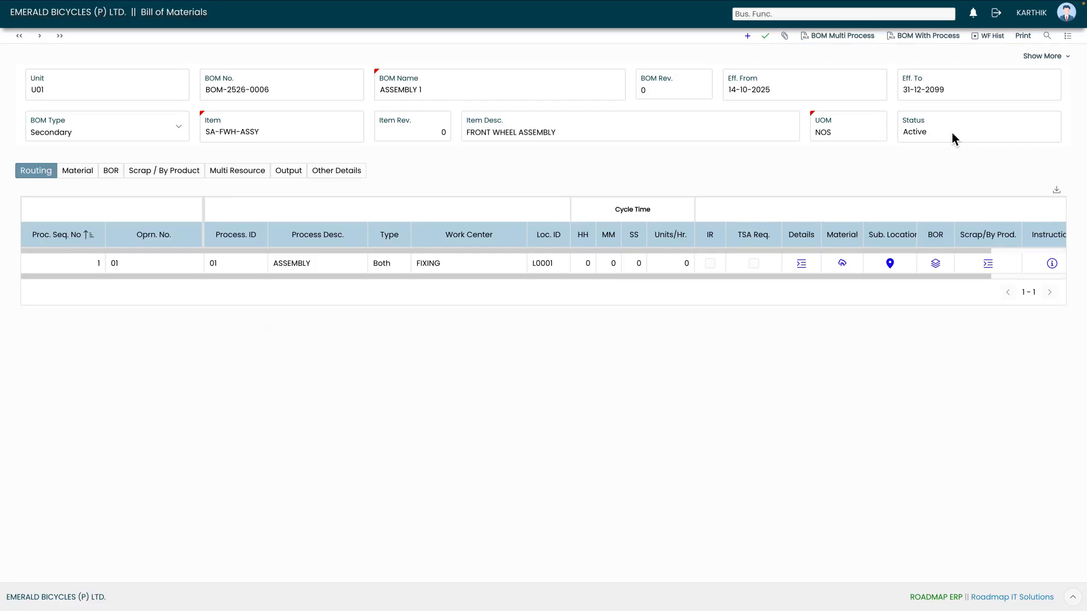
click(988, 38)
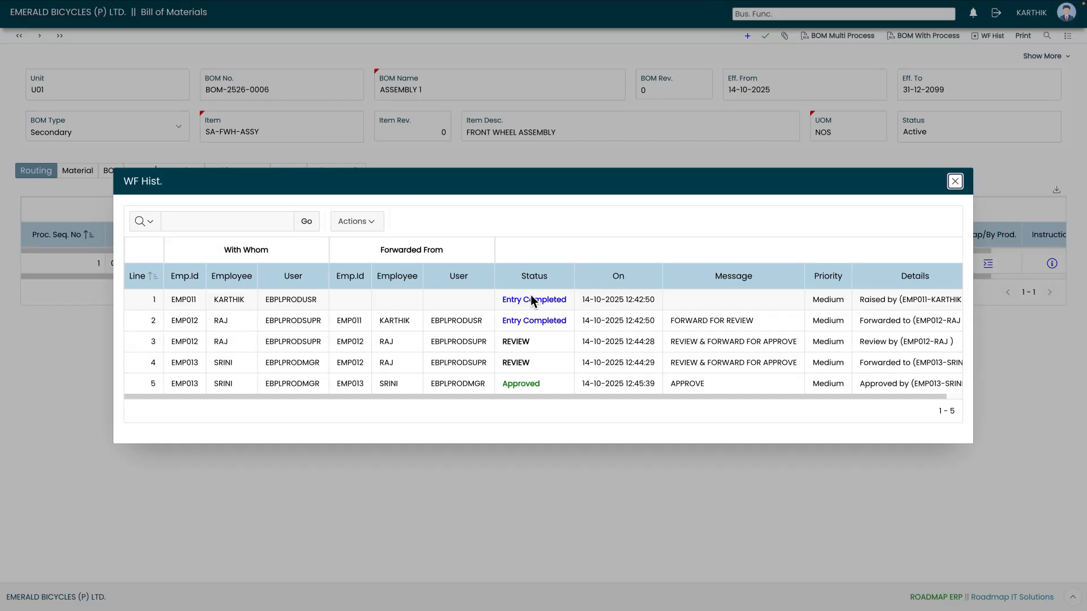
click(956, 182)
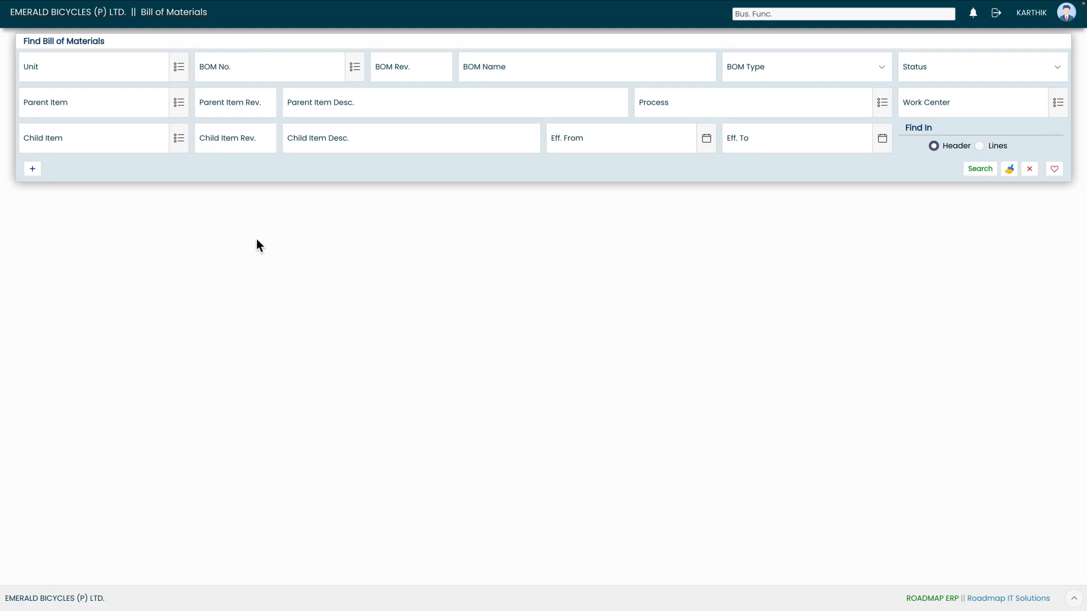
Create a BOM named FG BICYCLE for unit U01 and item BI-FG-1001, effective from 14-10-2025.
click(32, 170)
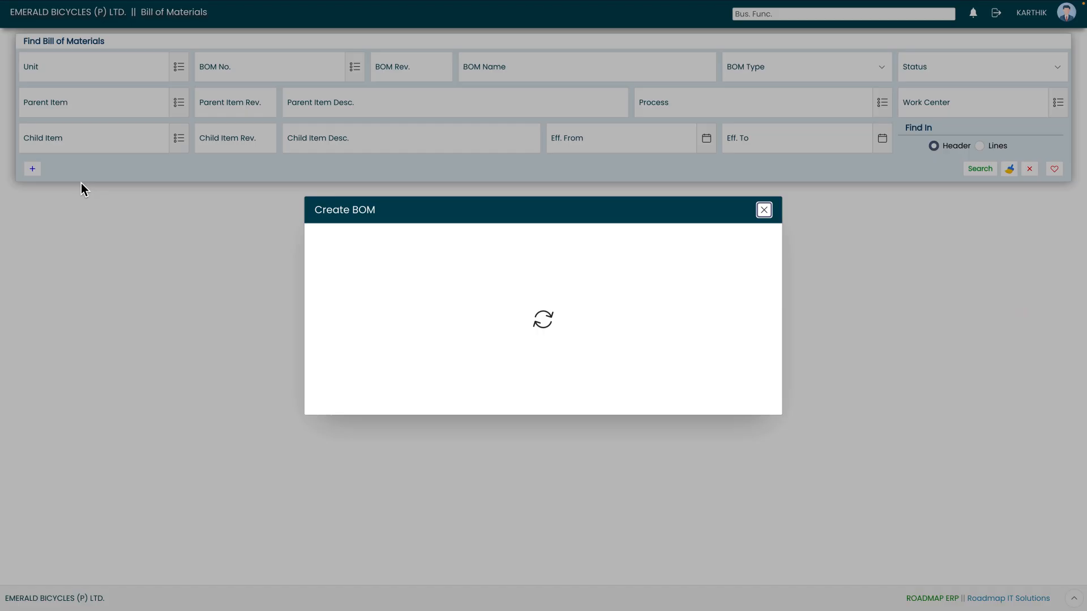
click(417, 260)
click(406, 244)
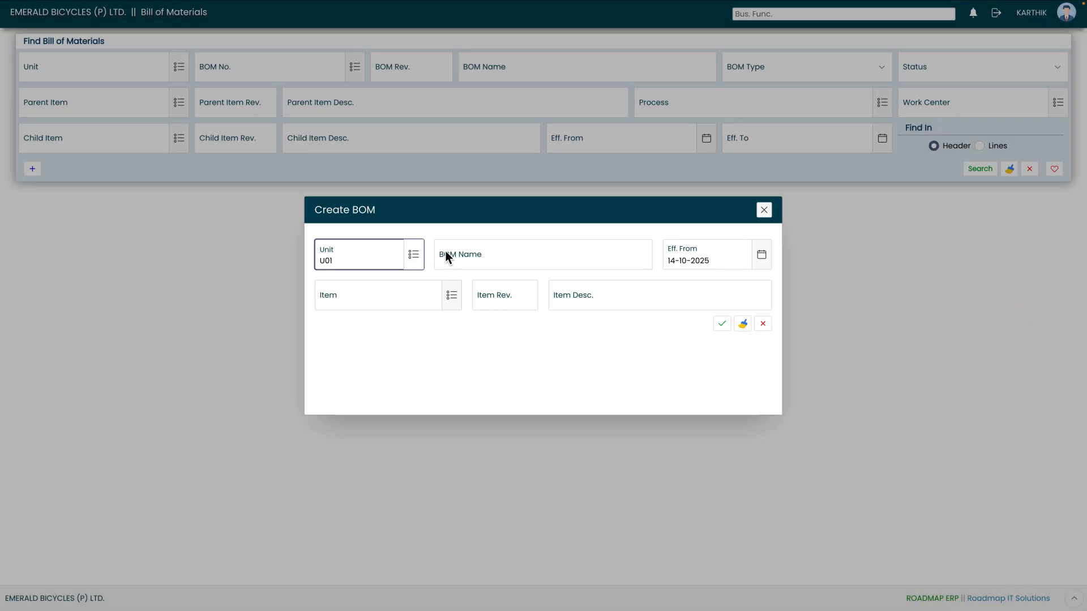
click(521, 258)
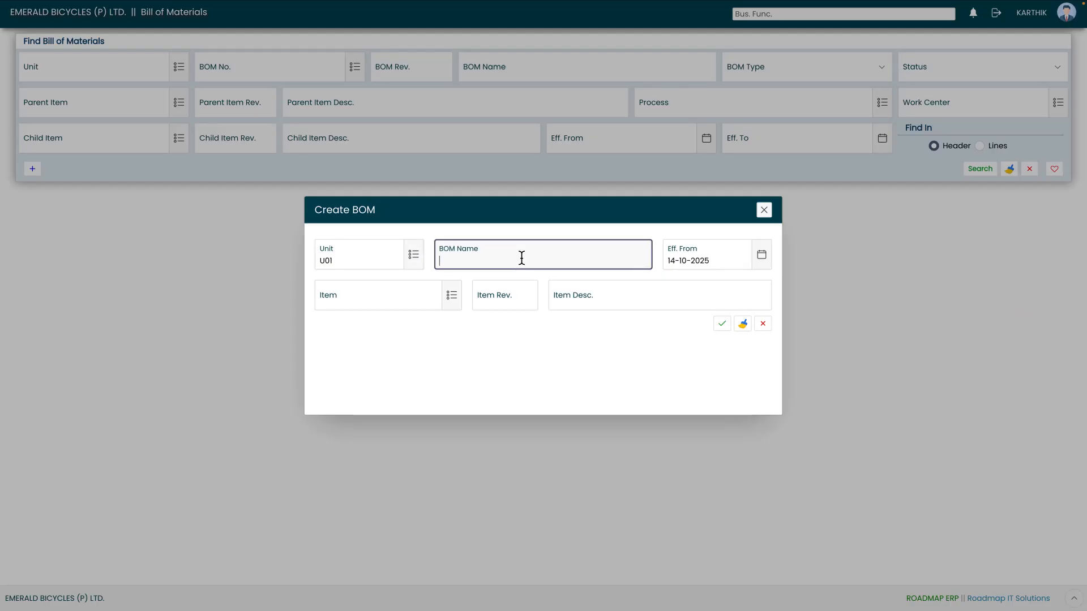
text(FG BICYCLE)
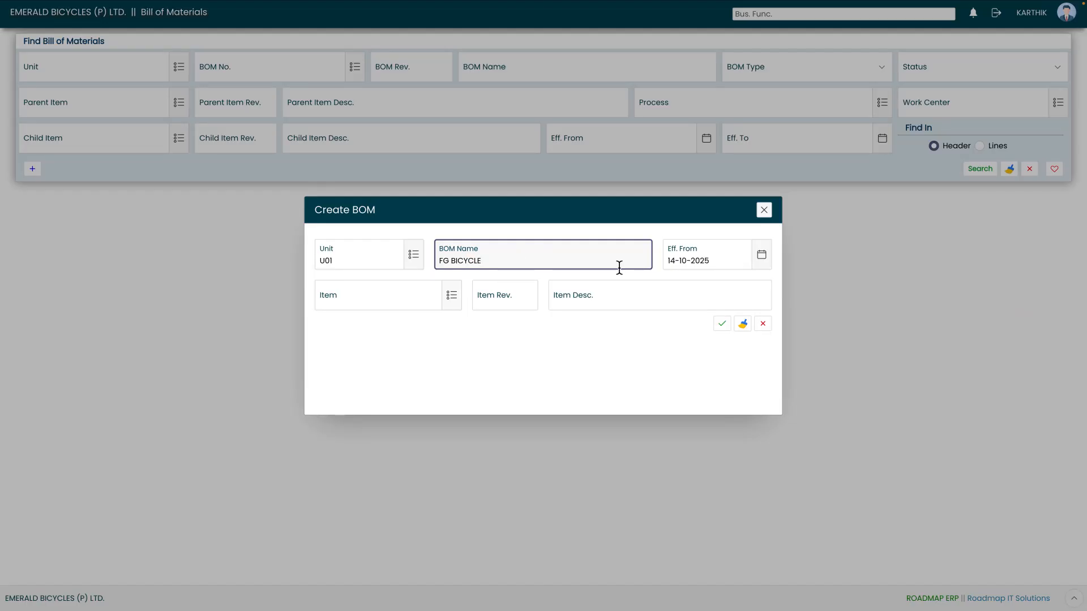
click(685, 280)
click(451, 295)
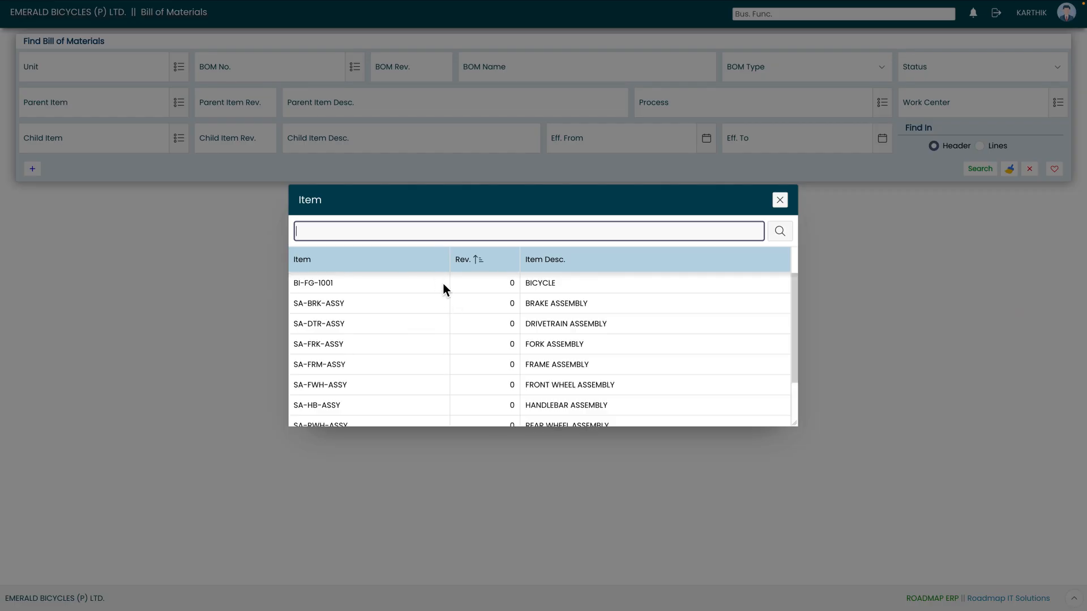
double_click(443, 282)
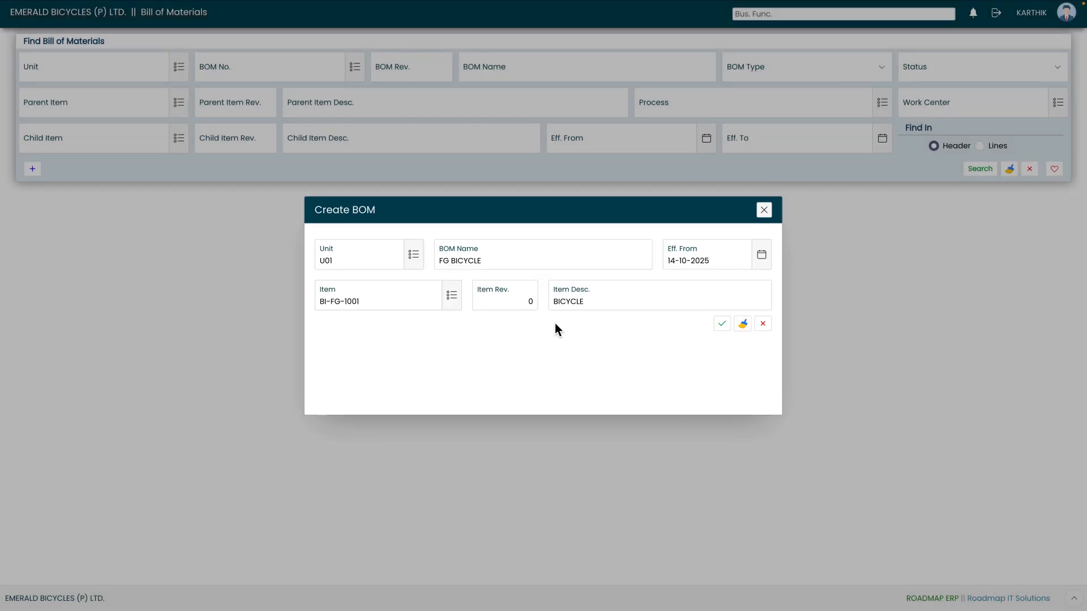
click(722, 324)
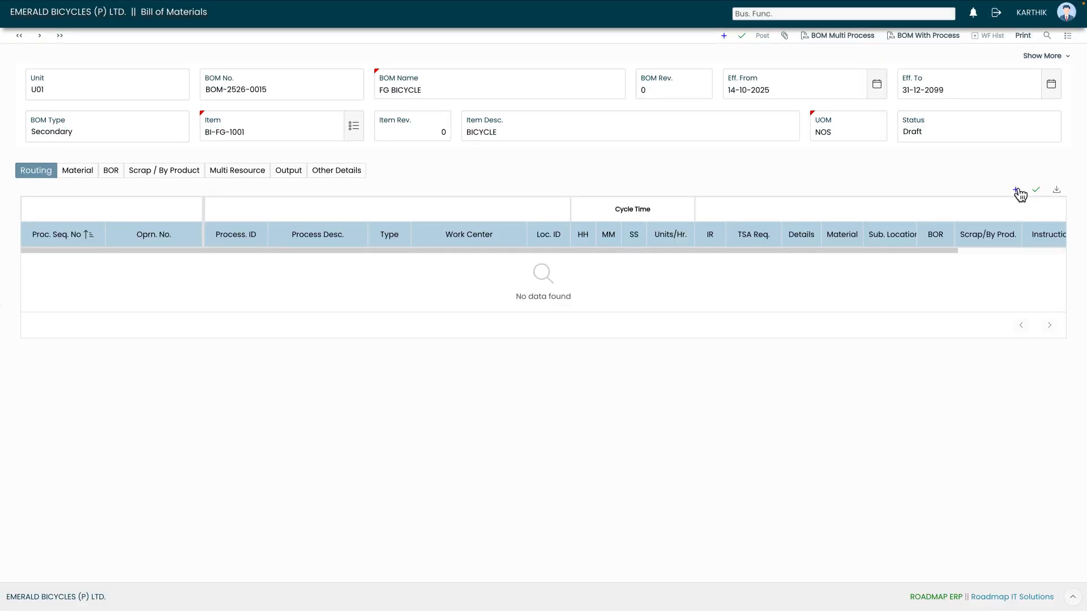
Add and save a routing line with sequence 1, operation 09, process 001 FINAL ASSEMBLY and work center FIXING.
click(1015, 190)
text(1)
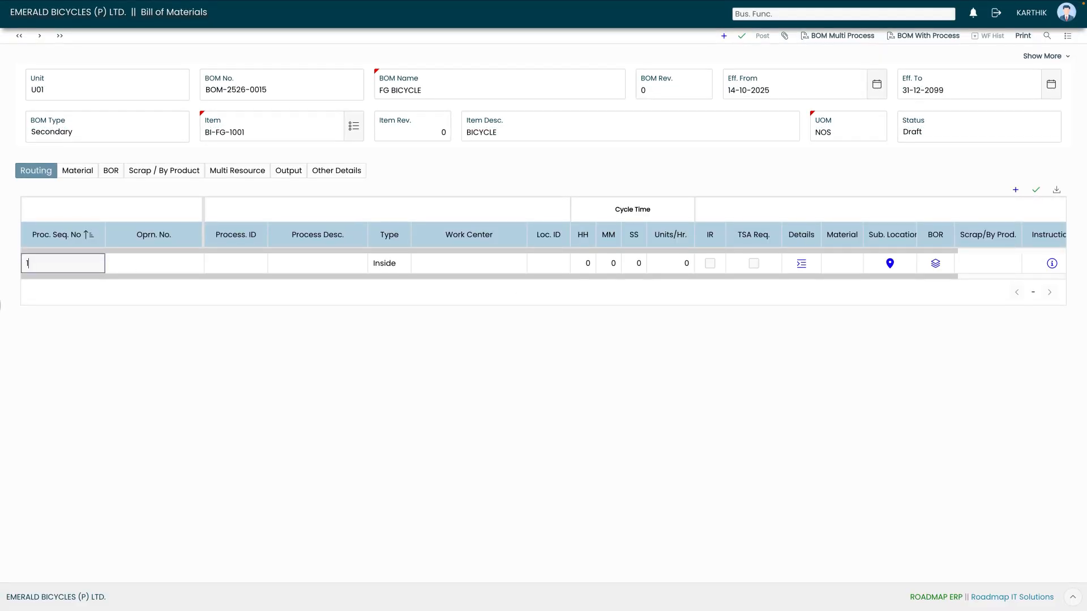
click(175, 262)
text(11)
text(09)
click(260, 264)
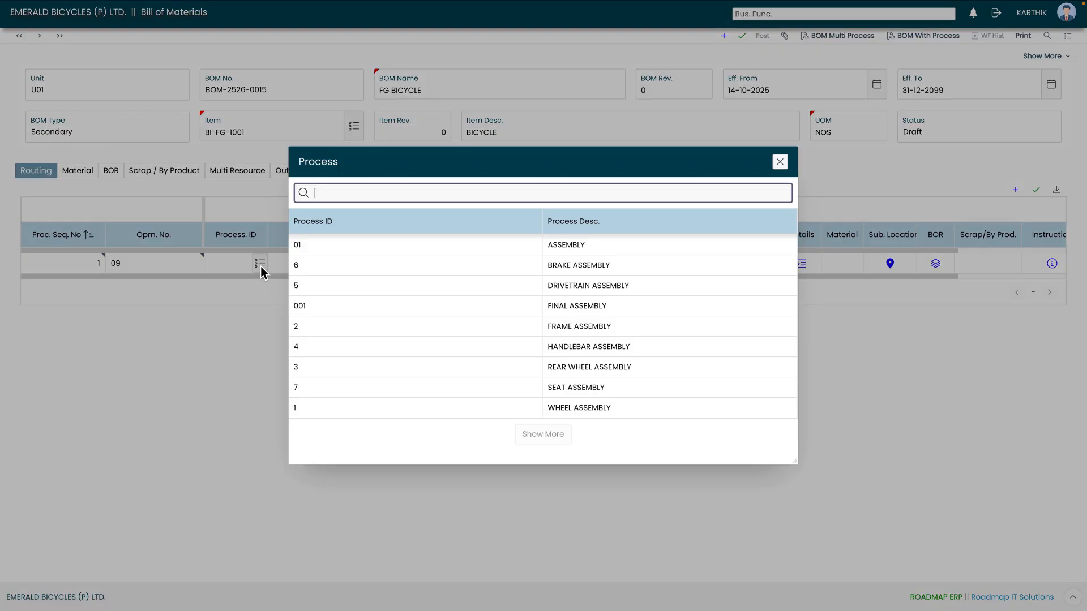
click(437, 306)
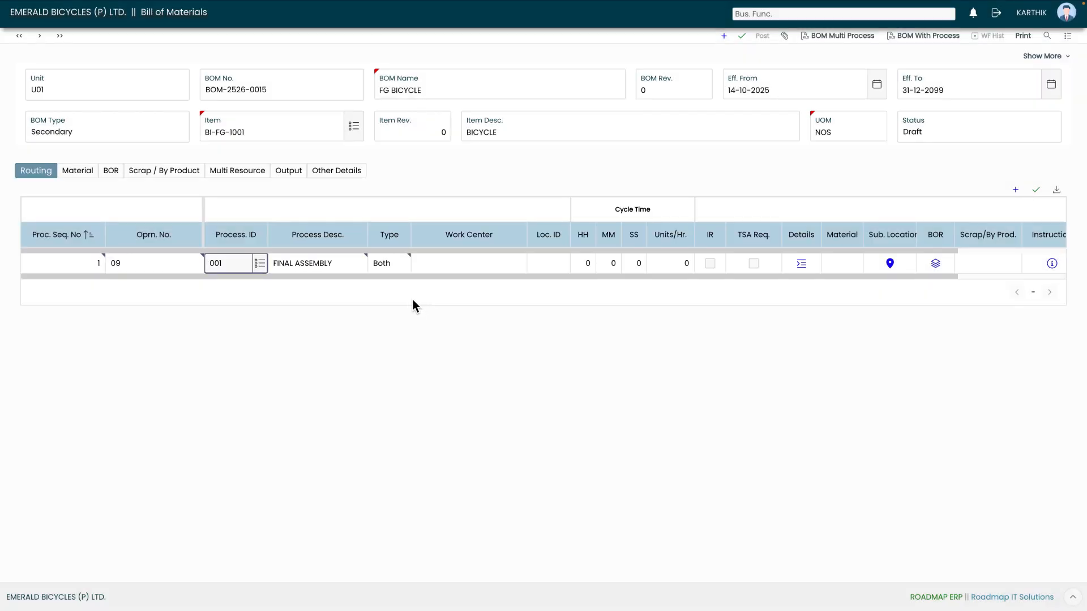
click(516, 264)
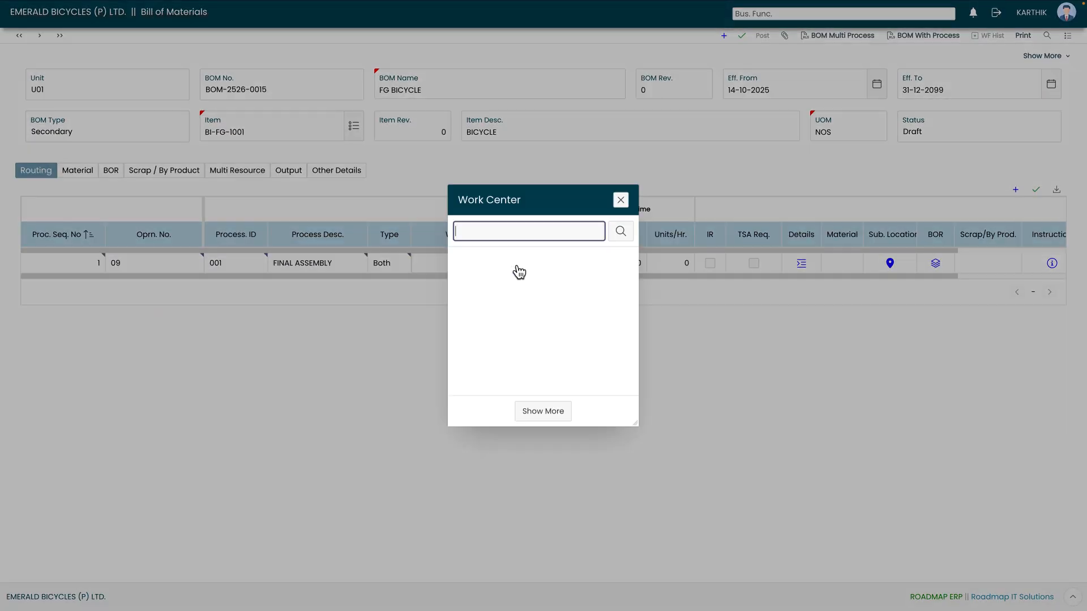
click(506, 260)
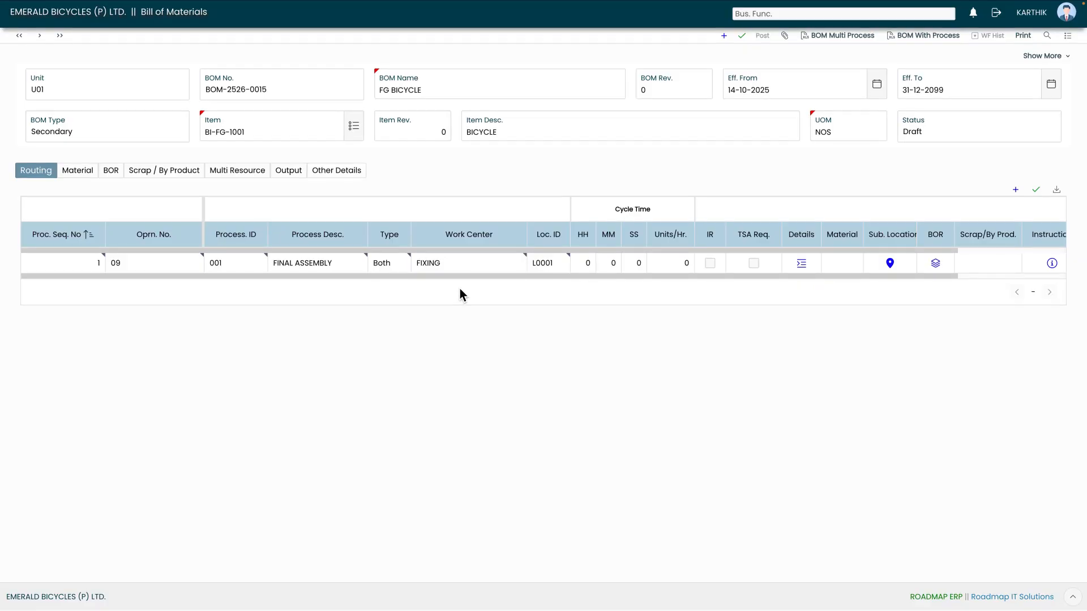
click(1036, 189)
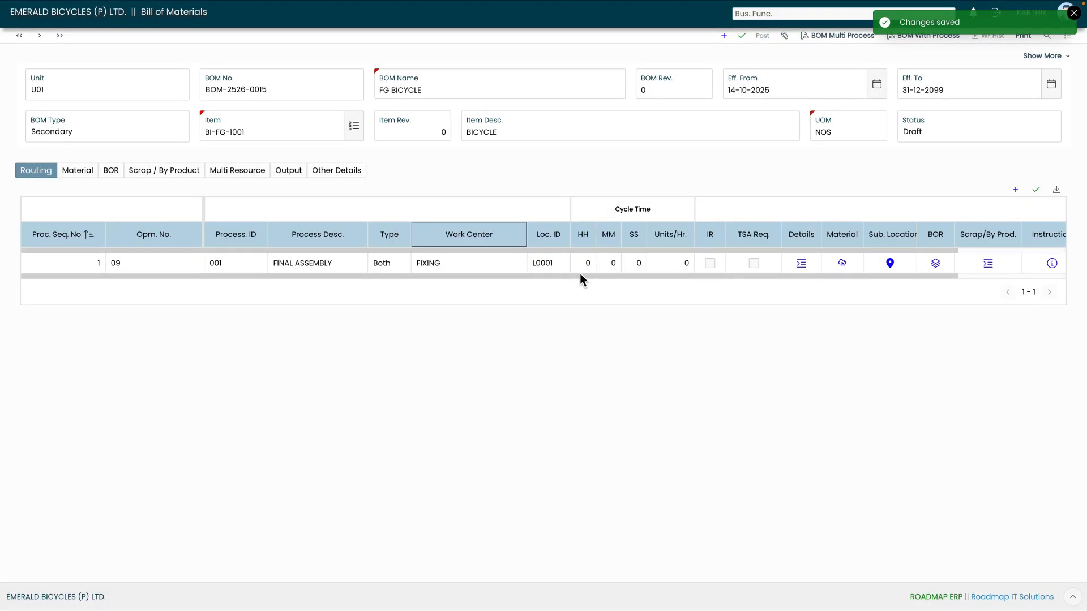
Add front wheel assembly SA-FWH-ASSY with required quantity 1 to the final assembly process's materials and save.
drag(685, 277, 816, 278)
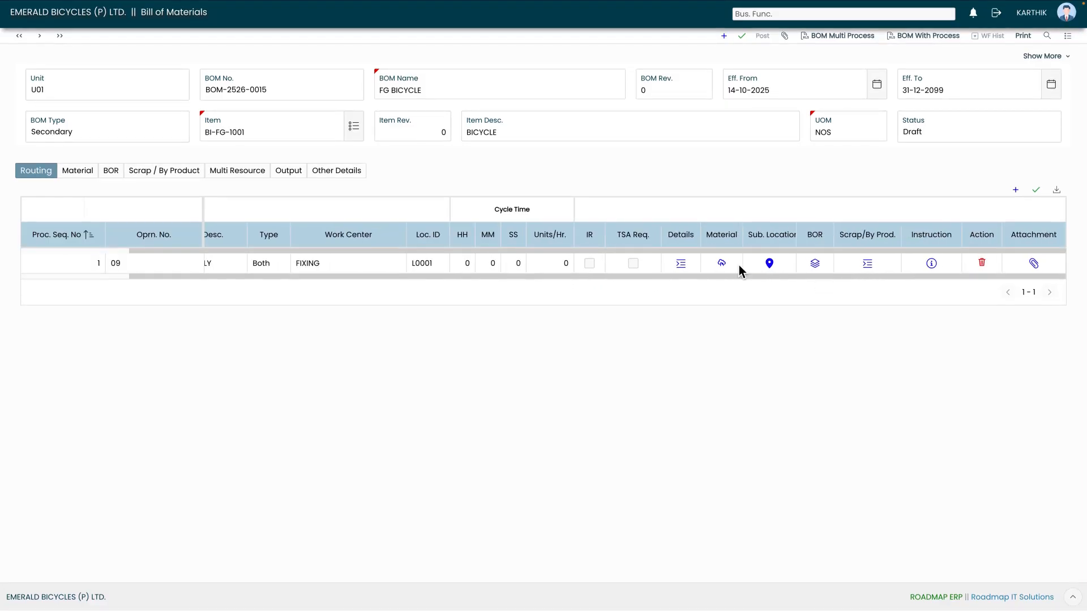
click(722, 264)
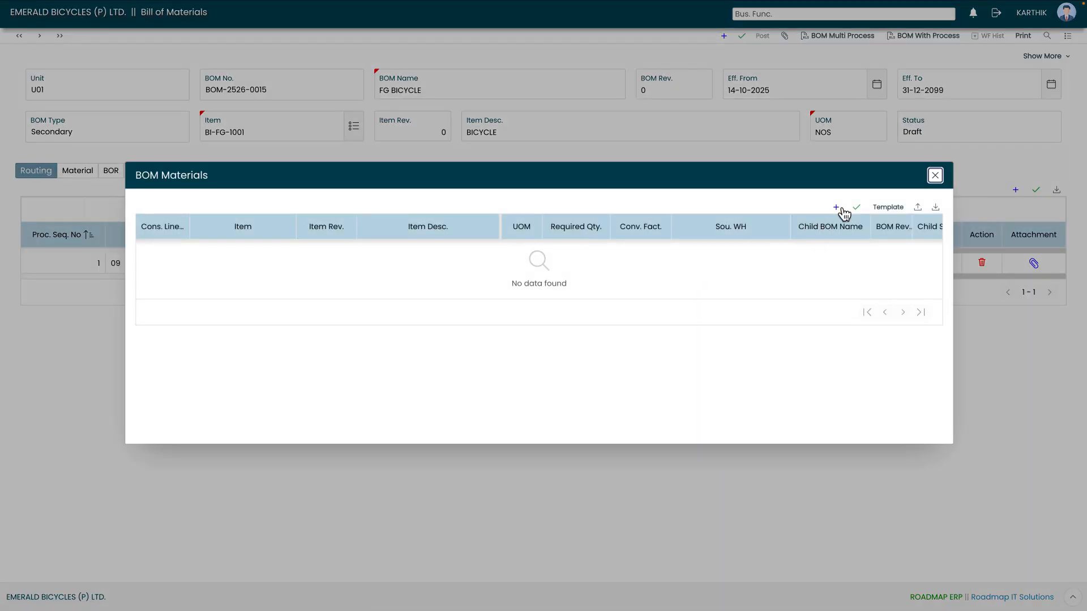
click(837, 208)
click(291, 253)
click(293, 253)
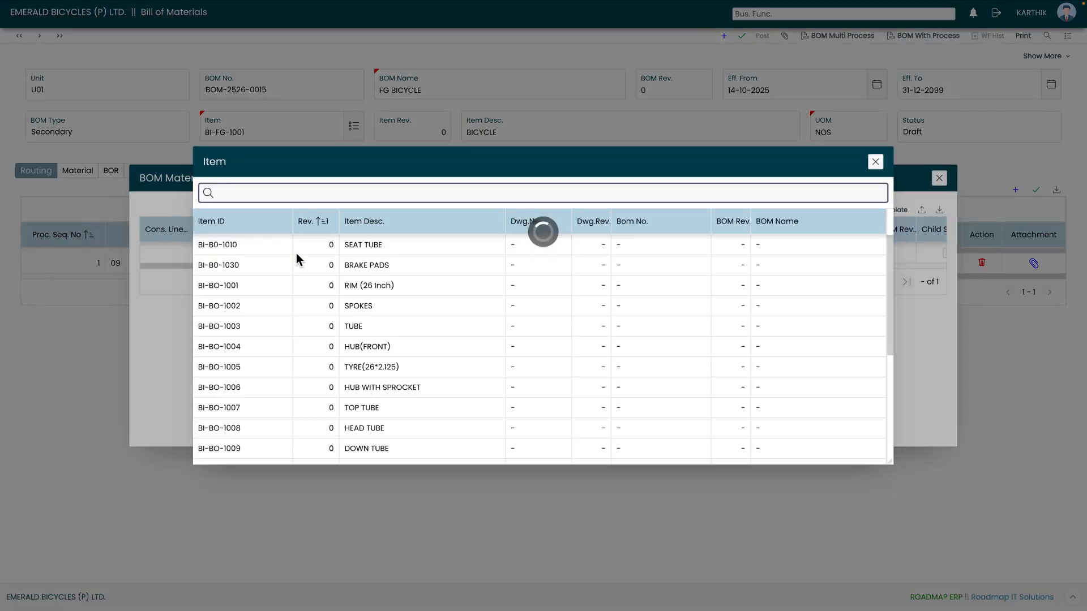
text(ASSEM)
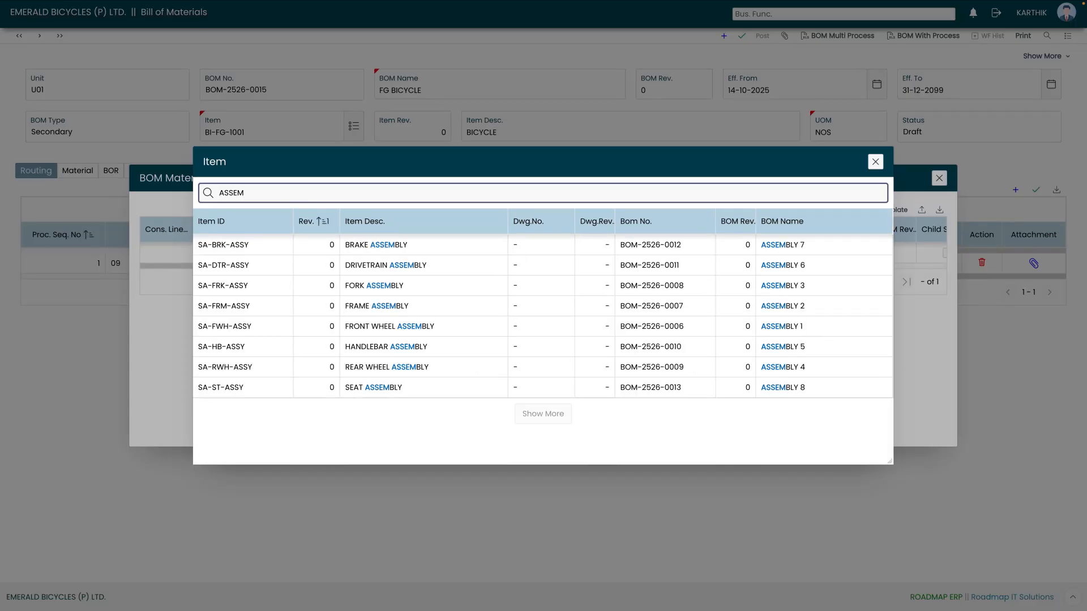
click(653, 331)
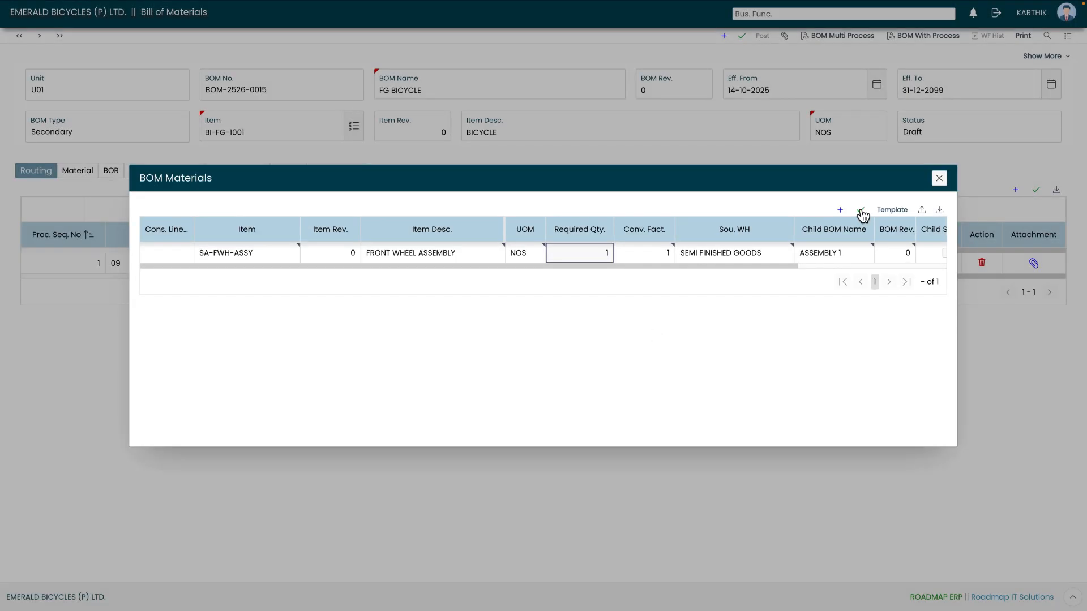
click(861, 212)
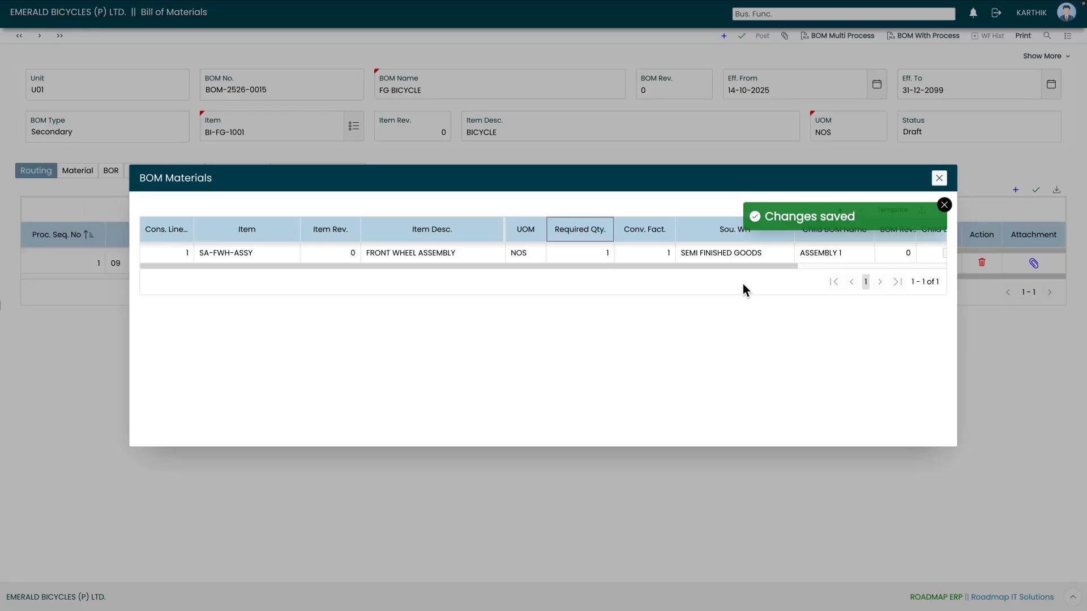
click(943, 204)
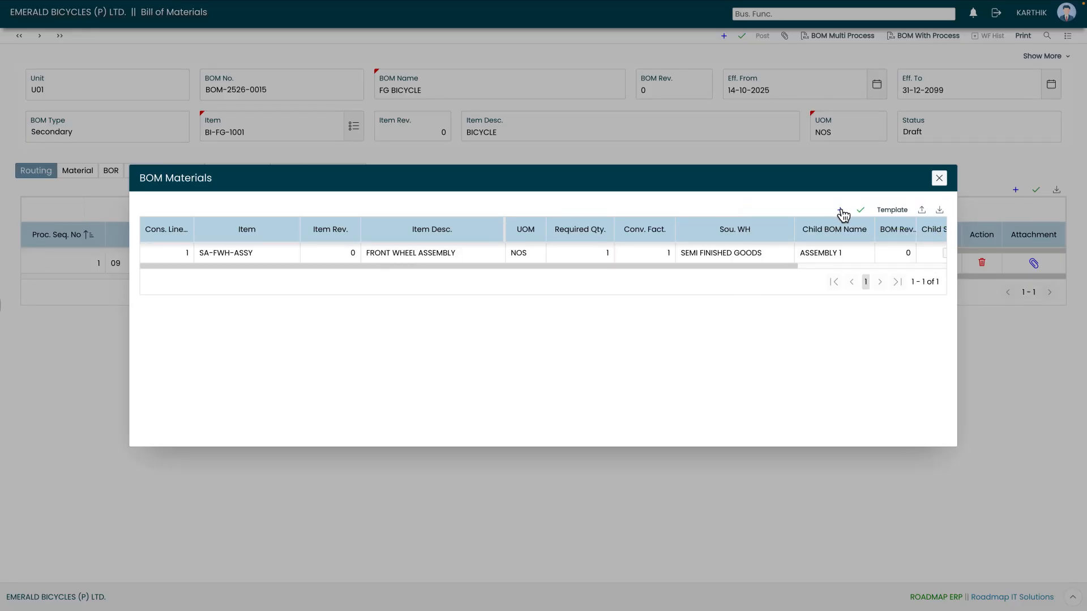
Add frame assembly SA-FRM-ASSY with required quantity 1 to the BOM materials and save.
click(840, 211)
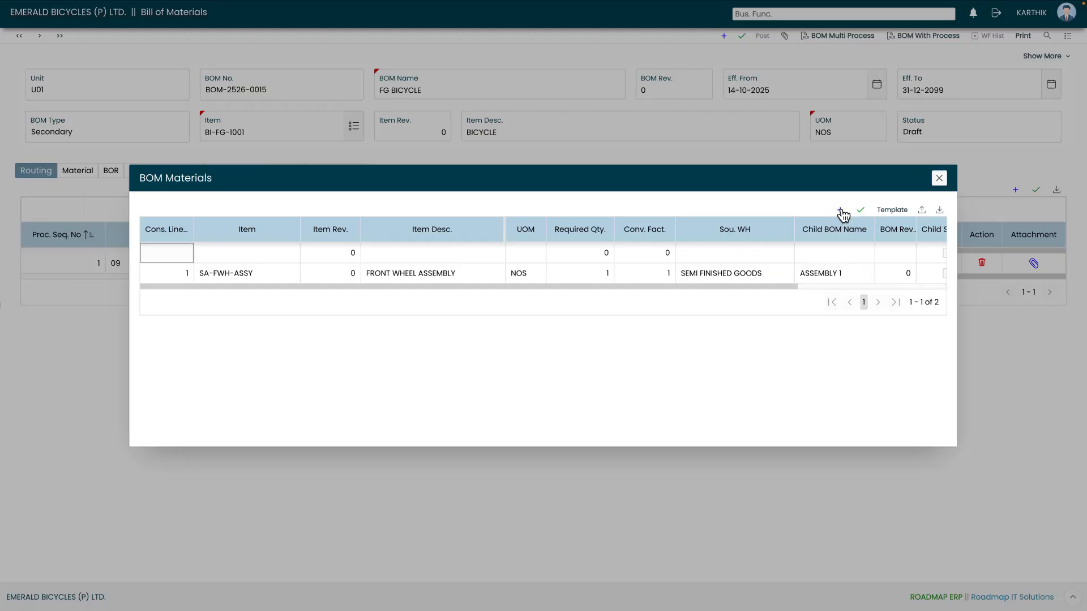
click(291, 255)
click(294, 255)
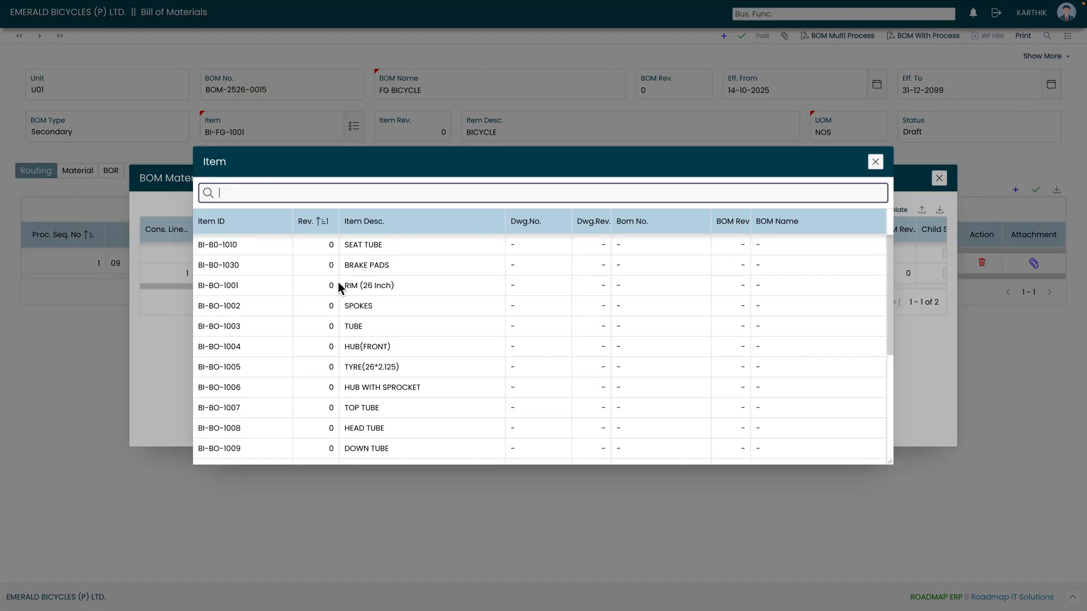
text(ASSEM)
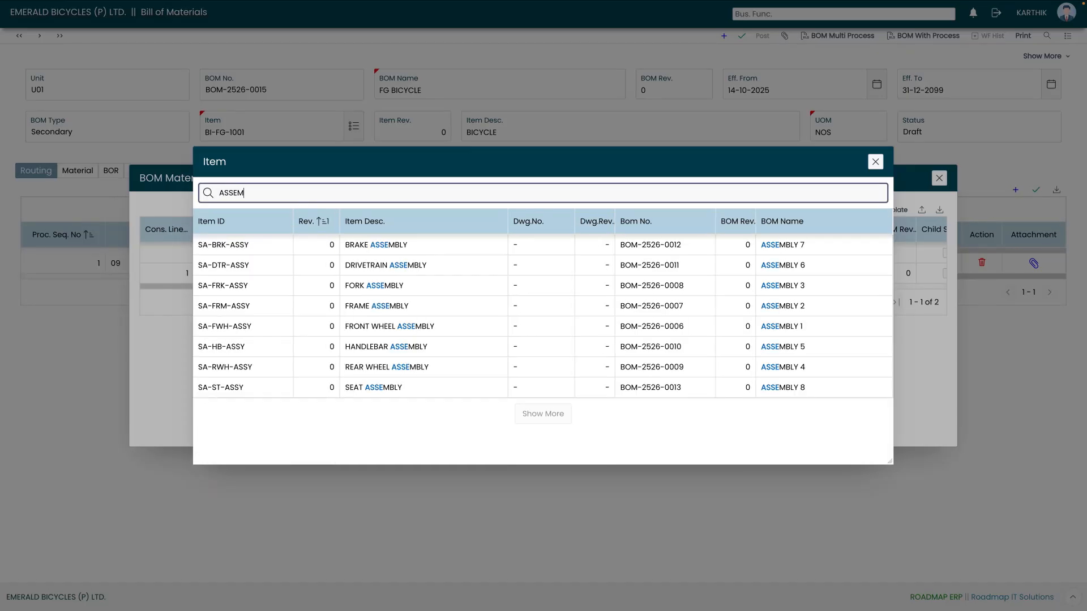
click(385, 308)
click(610, 254)
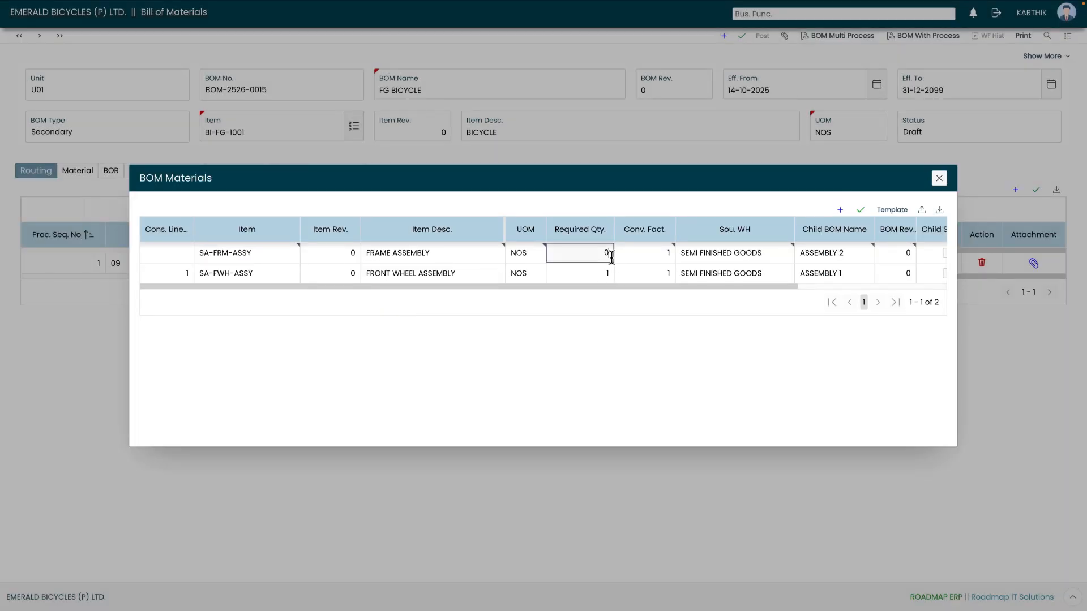
text(1)
click(859, 209)
click(941, 204)
Add fork assembly SA-FRK-ASSY with required quantity 1 to the BOM materials and save.
click(840, 209)
click(294, 256)
text(ASSEM)
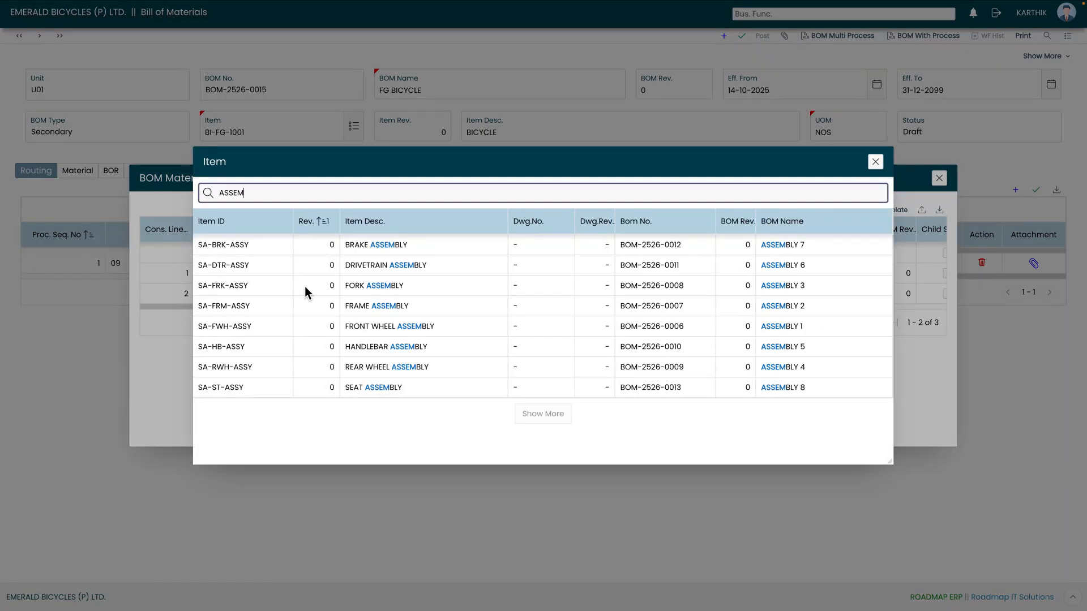
click(356, 285)
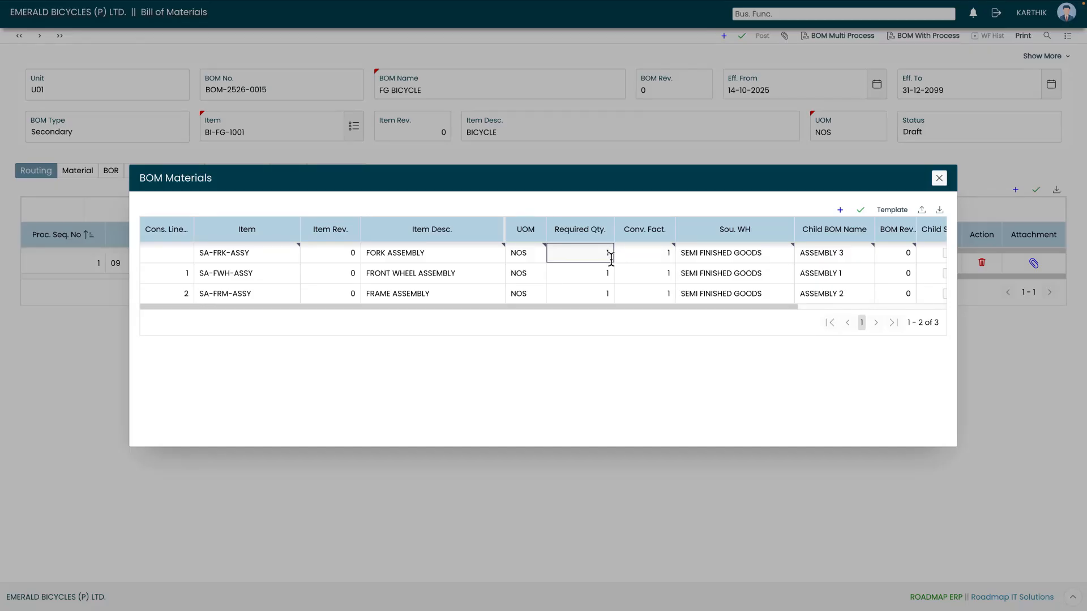
click(860, 210)
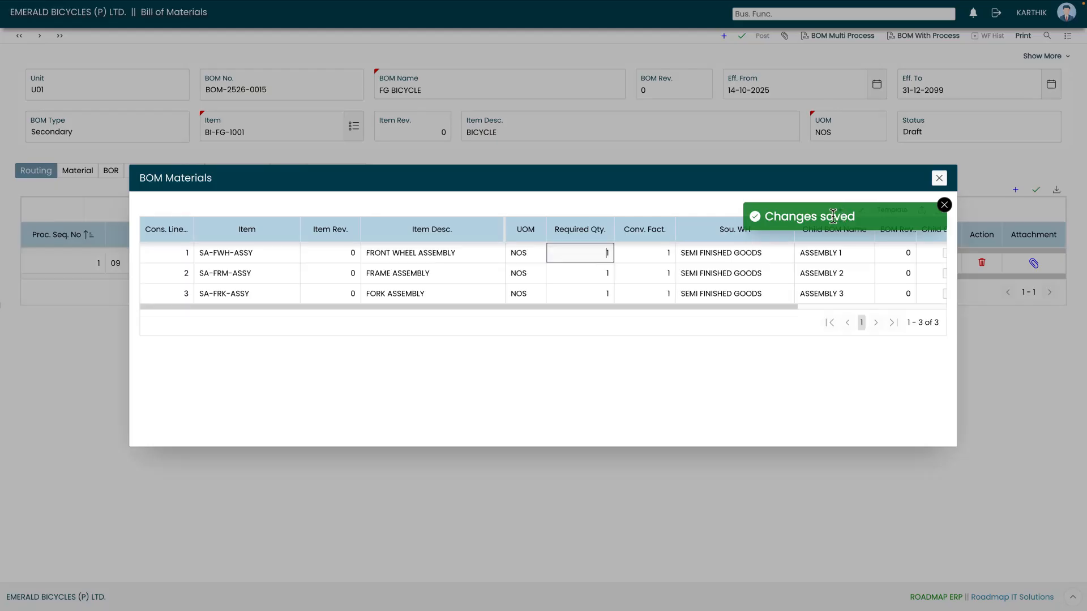
click(944, 204)
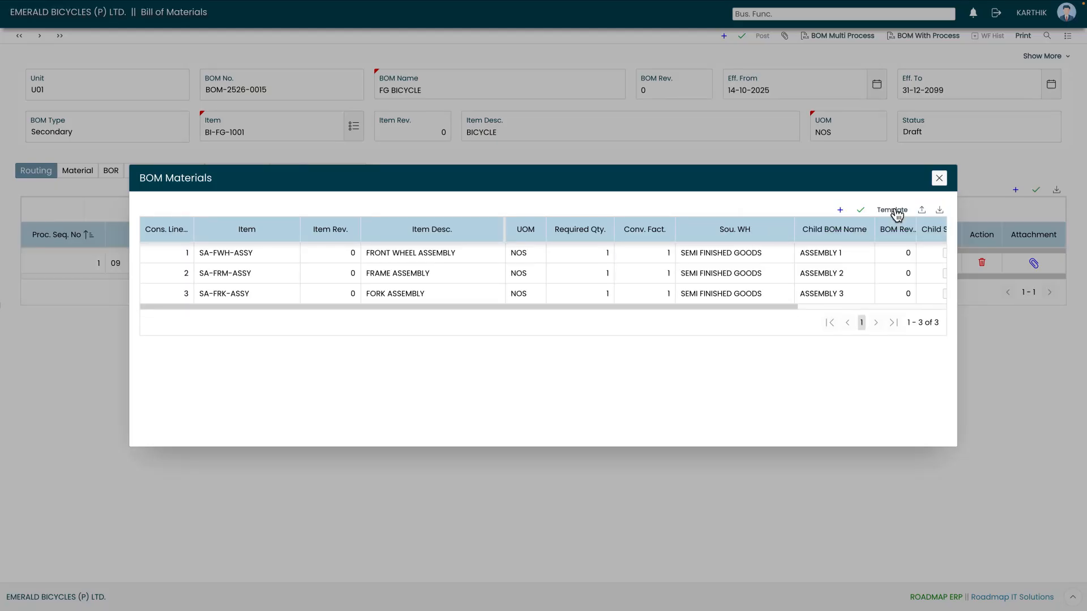
Add material lines for rear wheel assembly SA-RWH-ASSY, handlebar assembly SA-HB-ASSY and drivetrain assembly SA-DTR-ASSY.
click(840, 212)
double_click(299, 293)
text(ASS)
double_click(503, 353)
click(259, 277)
click(294, 276)
text(ASSE)
double_click(331, 340)
click(295, 253)
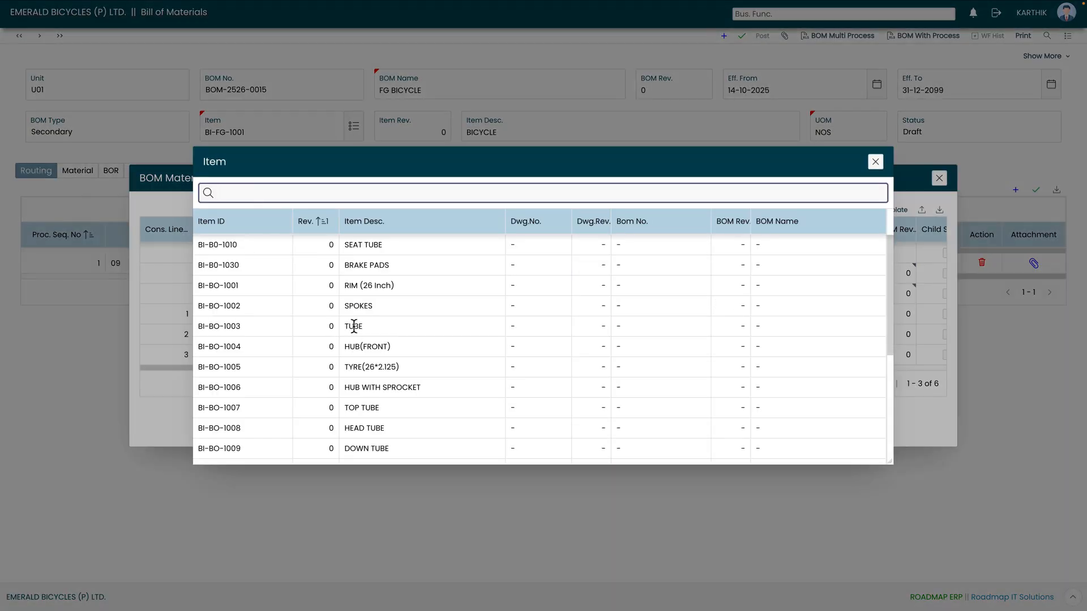
scroll(353, 326, down, 3)
text(ASSE)
double_click(413, 367)
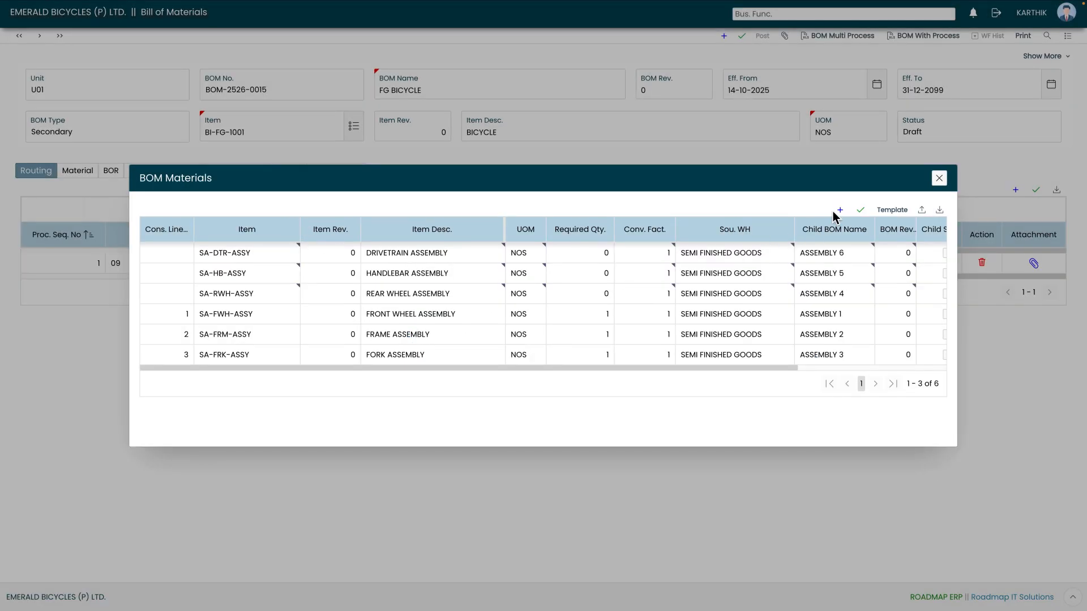
Add material lines for brake assembly SA-BRK-ASSY and seat assembly SA-ST-ASSY.
click(840, 210)
click(295, 253)
text(ASSE)
double_click(333, 244)
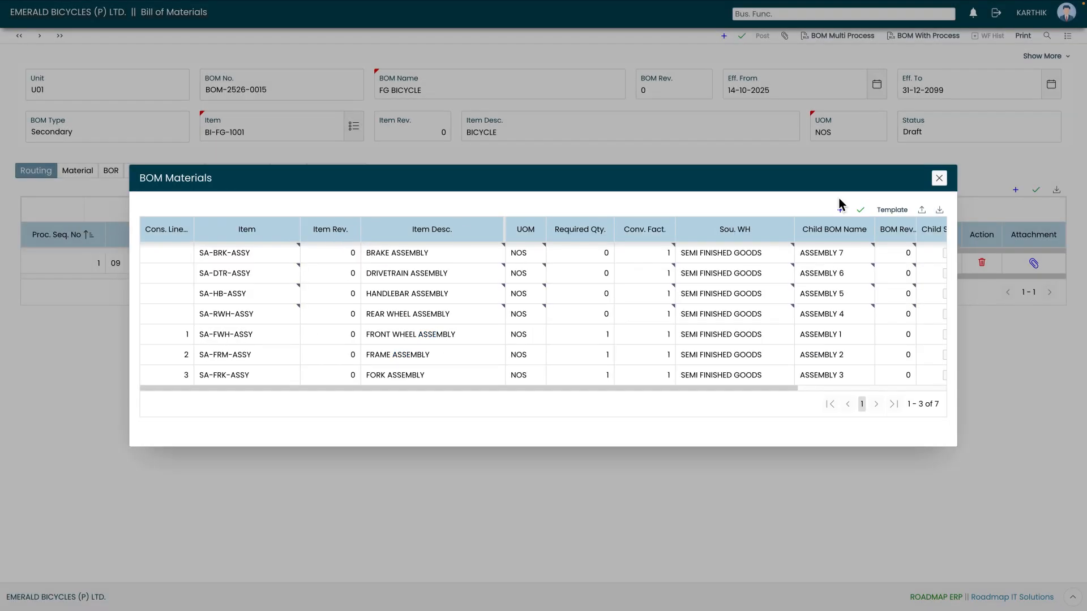
click(840, 210)
click(295, 253)
text(SEAT)
double_click(354, 387)
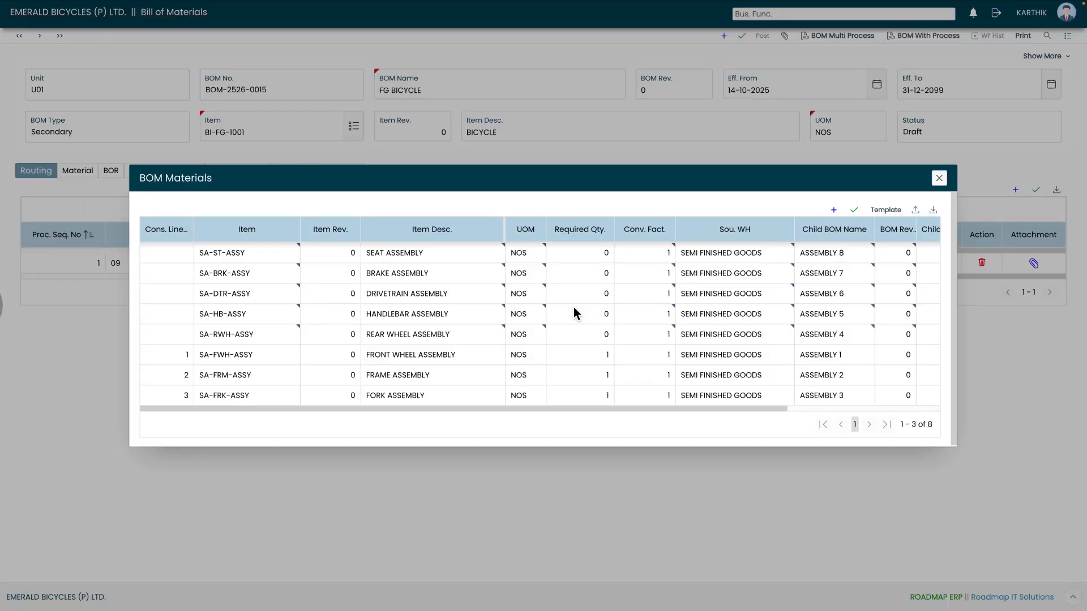
Set the required quantity to 1 for the seat, brake, drivetrain, handlebar and rear wheel assemblies, save, and review the material lines.
click(612, 254)
text(1)
click(606, 273)
text(1)
click(606, 291)
text(1)
click(605, 313)
text(1)
click(612, 333)
text(1)
click(852, 212)
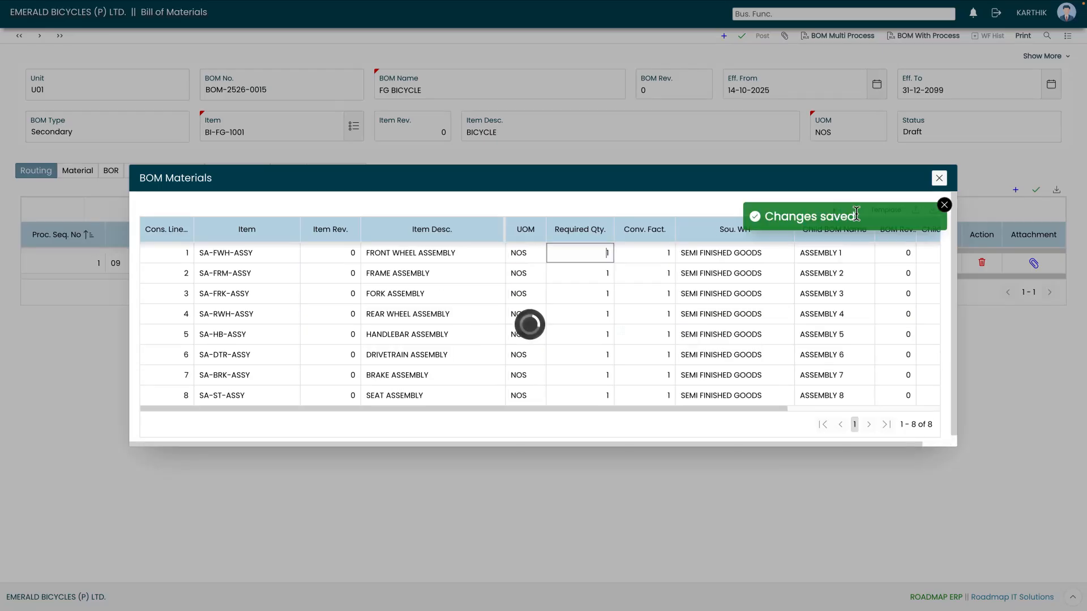
click(943, 207)
drag(458, 410, 526, 414)
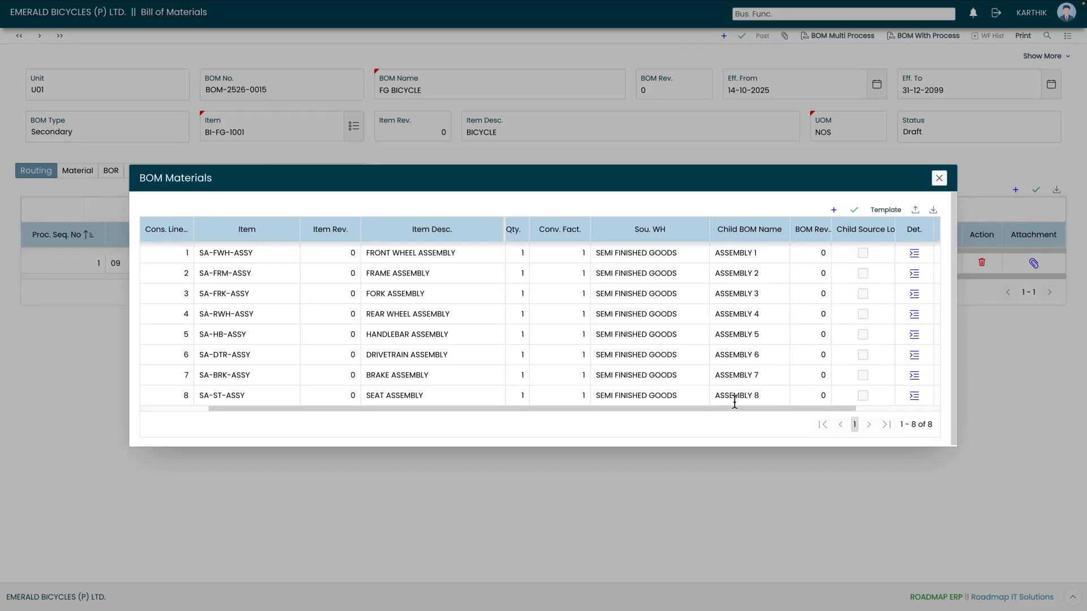
drag(666, 407, 634, 409)
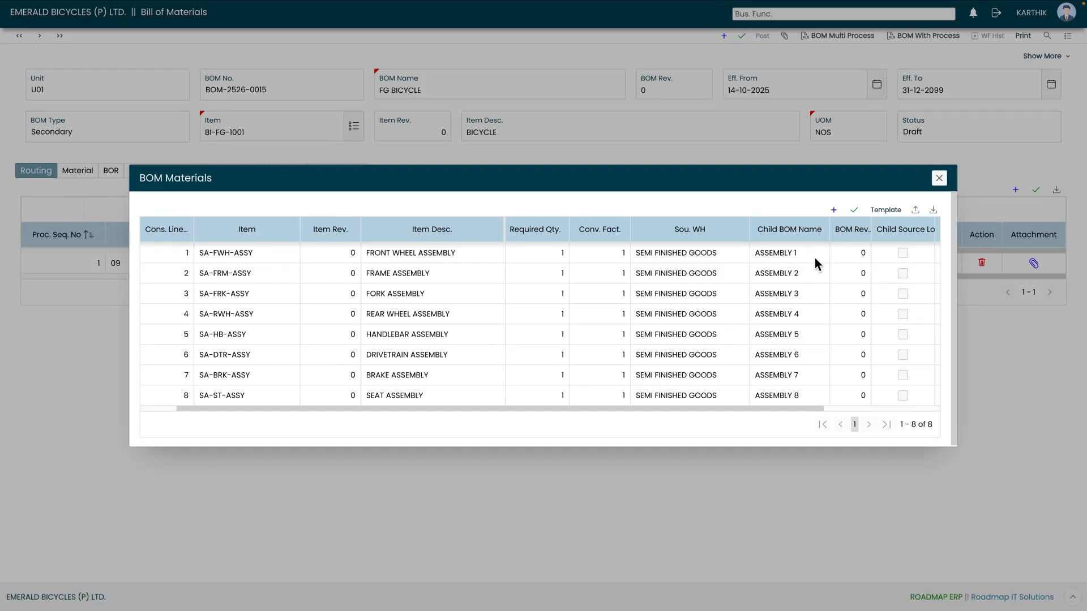
Save the BOM materials, close the materials dialog, and review all material lines of the FG BICYCLE BOM.
click(854, 210)
click(854, 209)
click(853, 210)
click(938, 179)
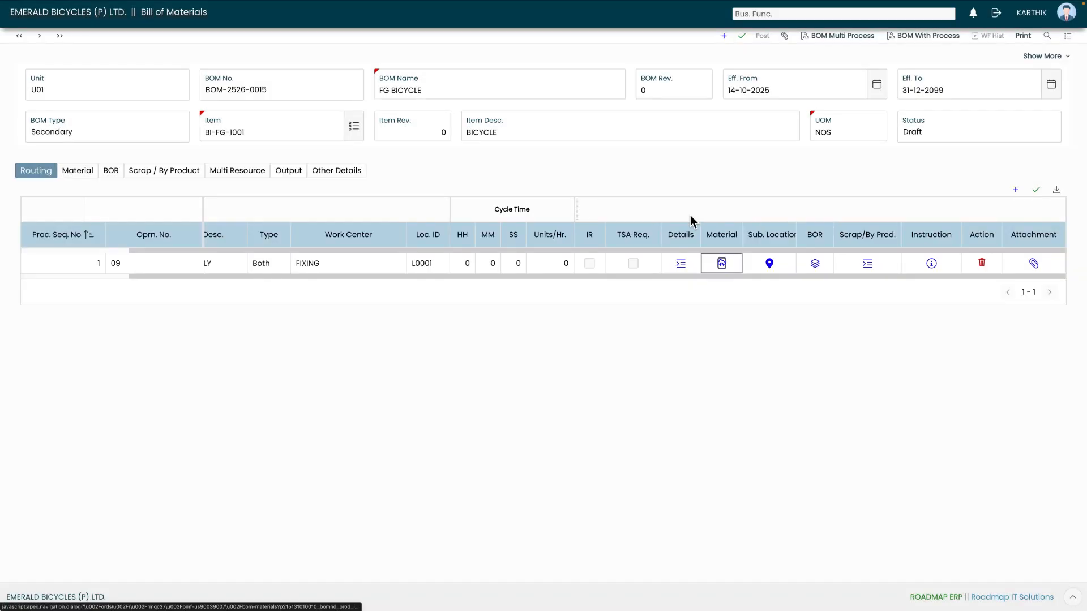
click(78, 173)
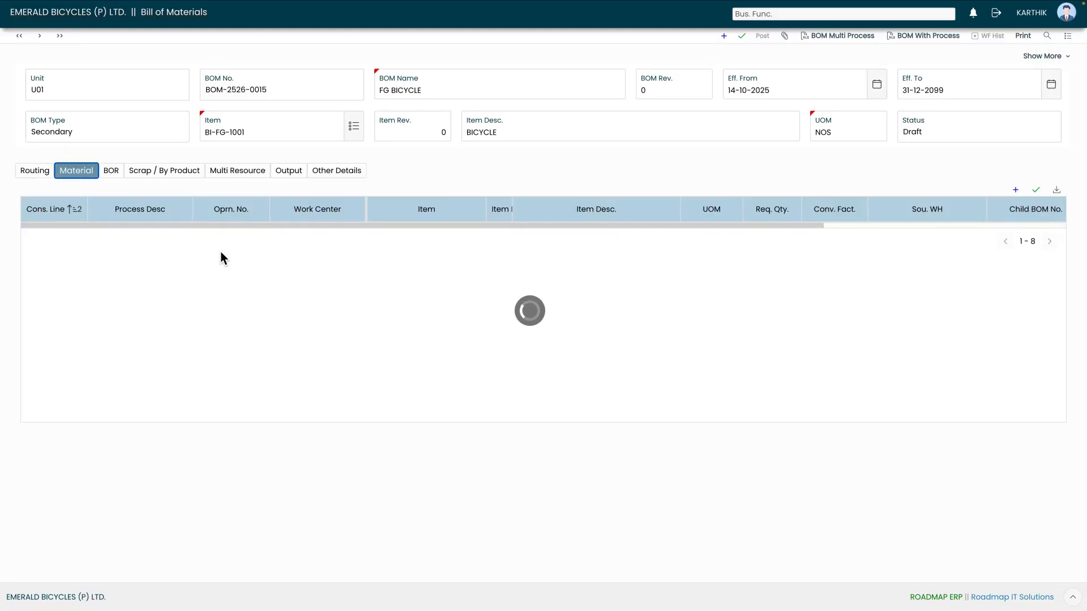
drag(553, 393, 519, 398)
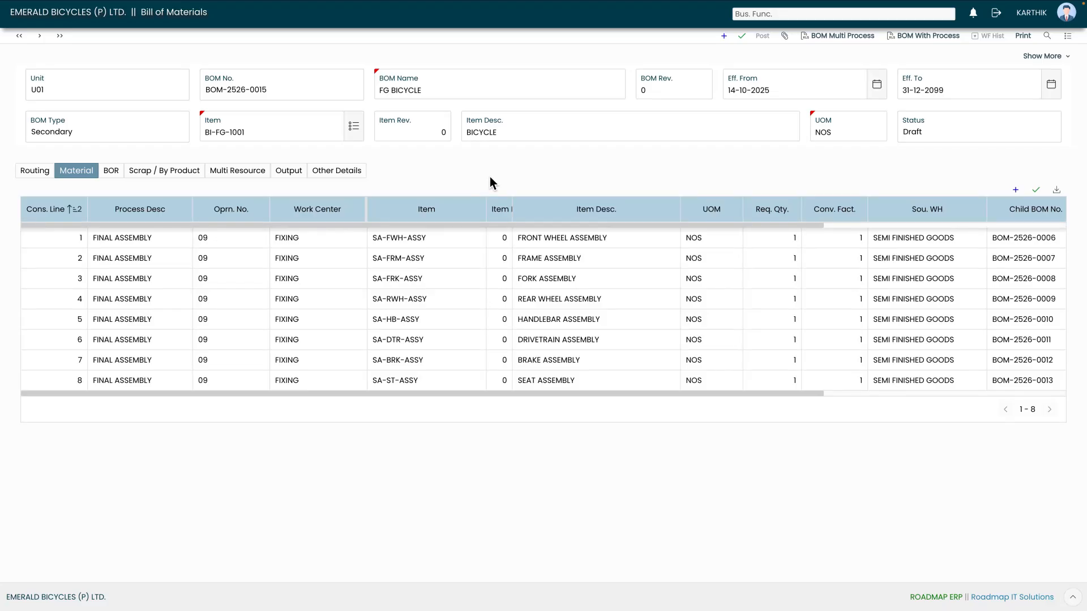
Save and post the FG BICYCLE BOM, forwarding it for review with medium priority.
click(743, 36)
click(762, 35)
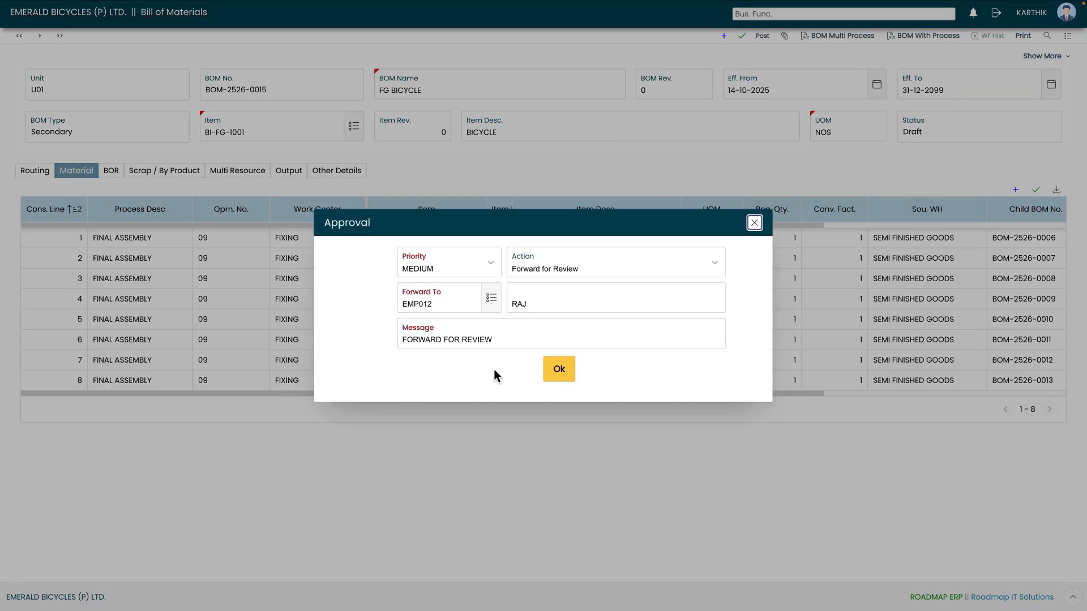
click(559, 369)
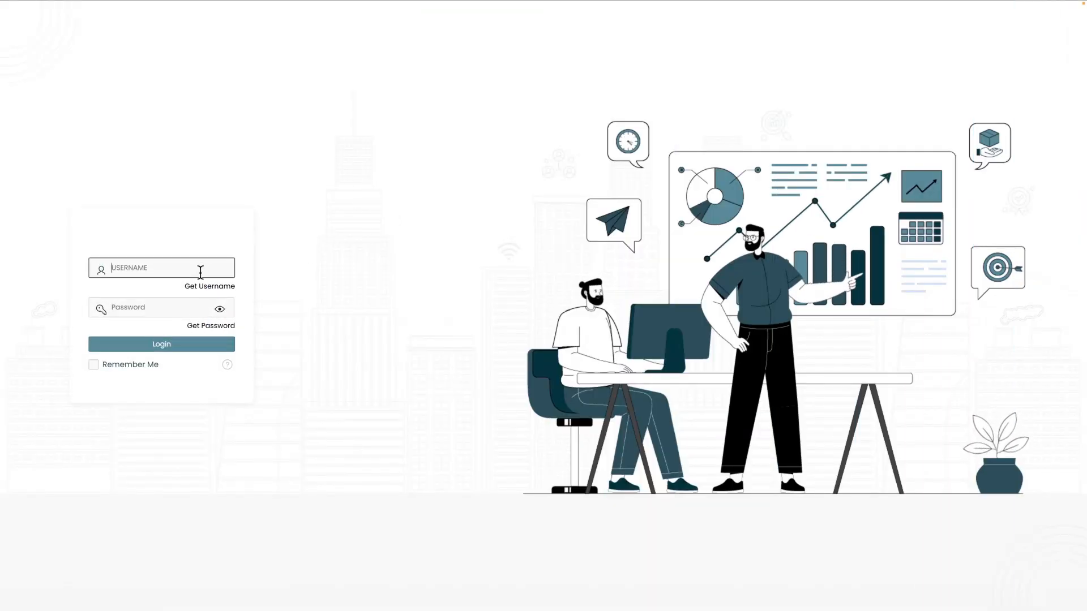
Sign in as the production supervisor with username EBPLPRODSUPR and the account password.
text(EBPLPROD)
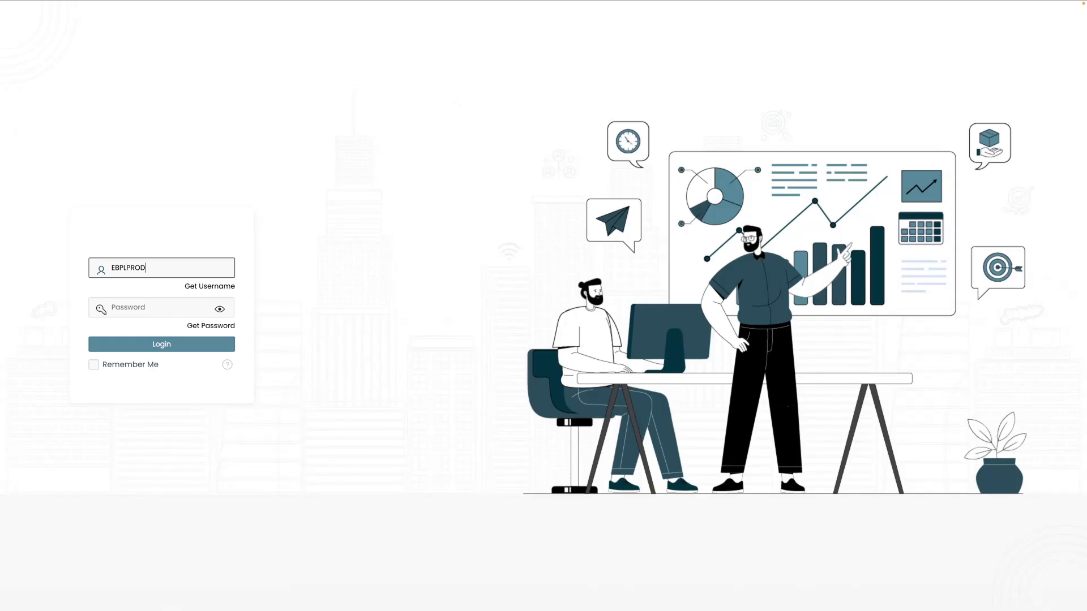
text(SUPR)
key(Tab)
text(•••••••••)
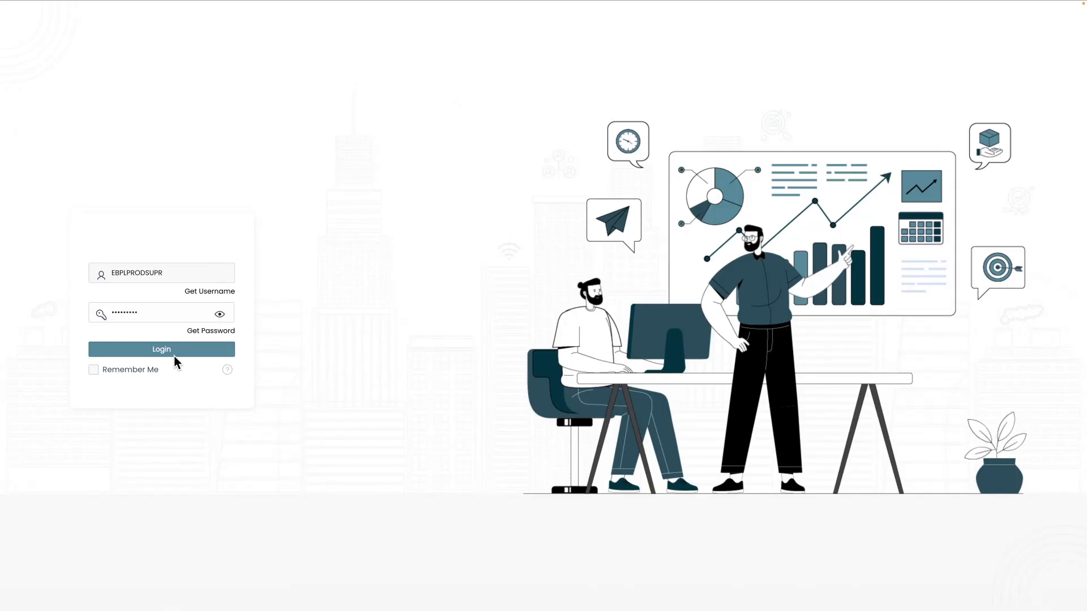
click(174, 355)
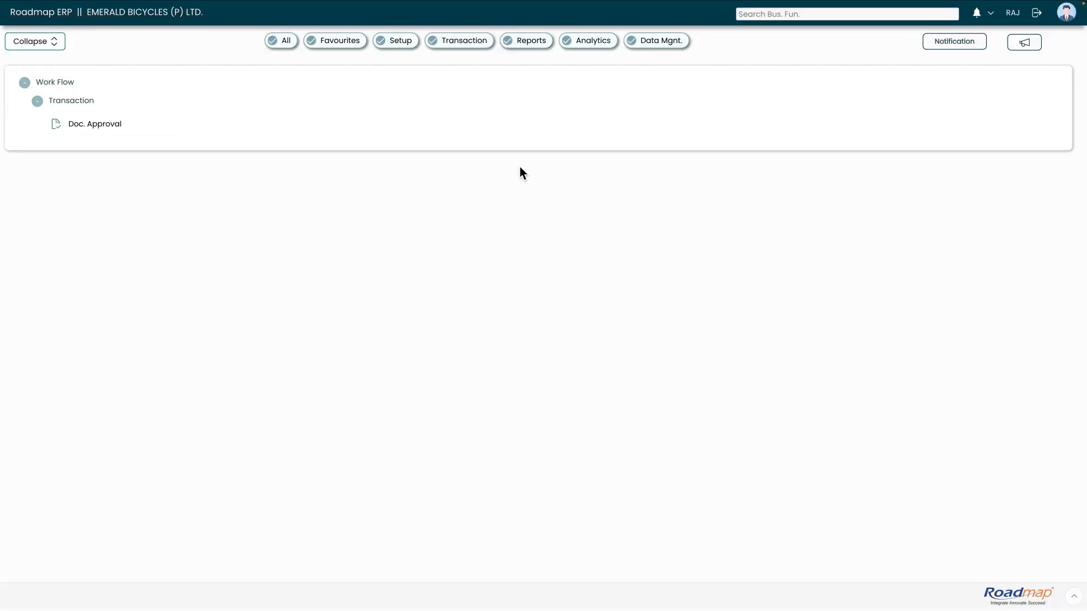
Open BOM-2526-0015 from the supervisor's pending approvals and look over its routing details.
click(976, 15)
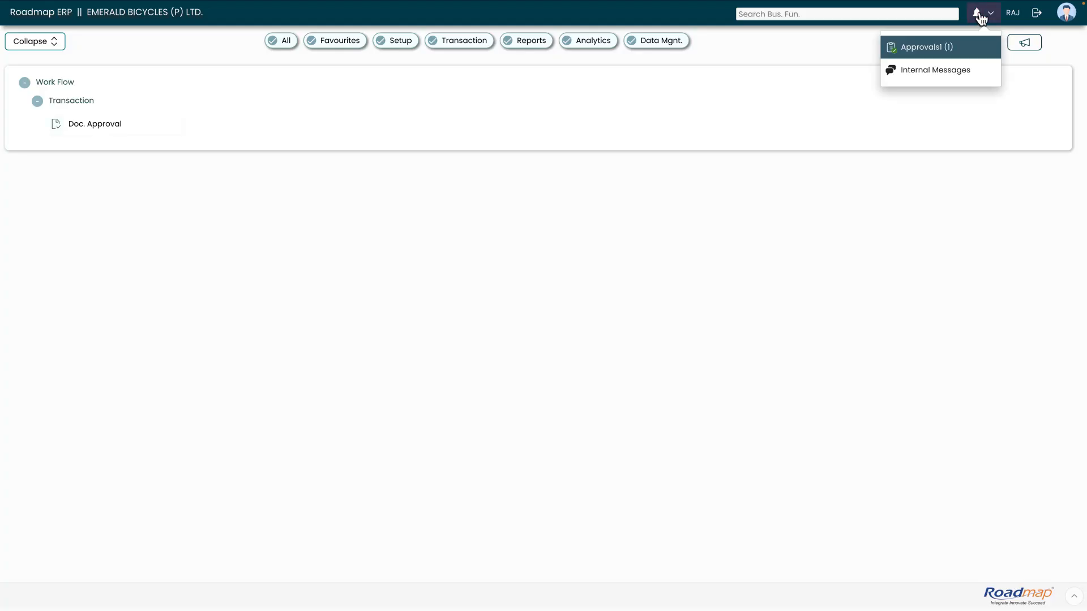
click(926, 48)
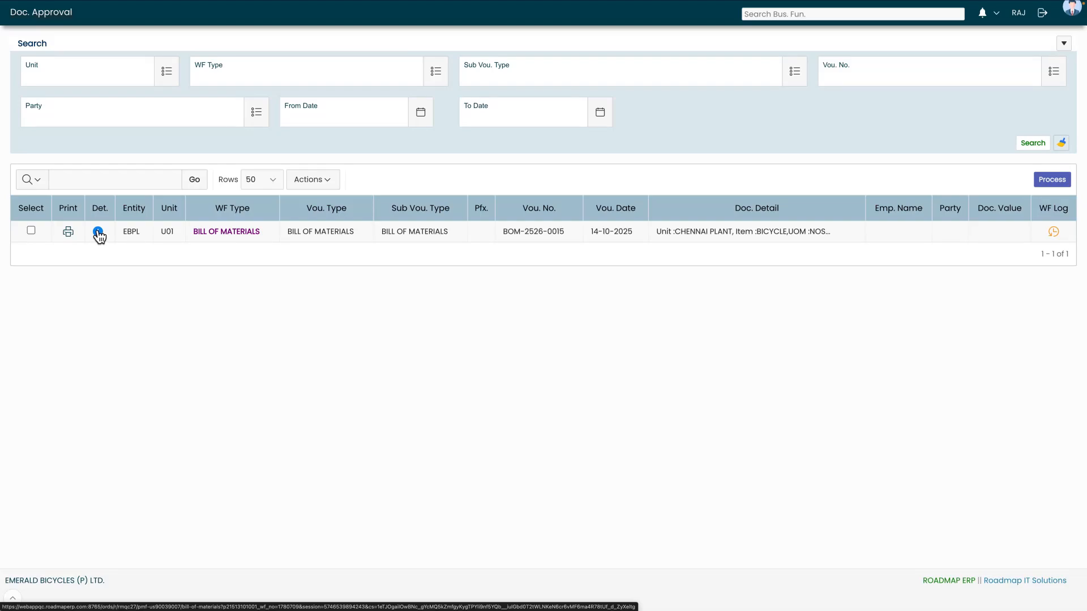
click(99, 232)
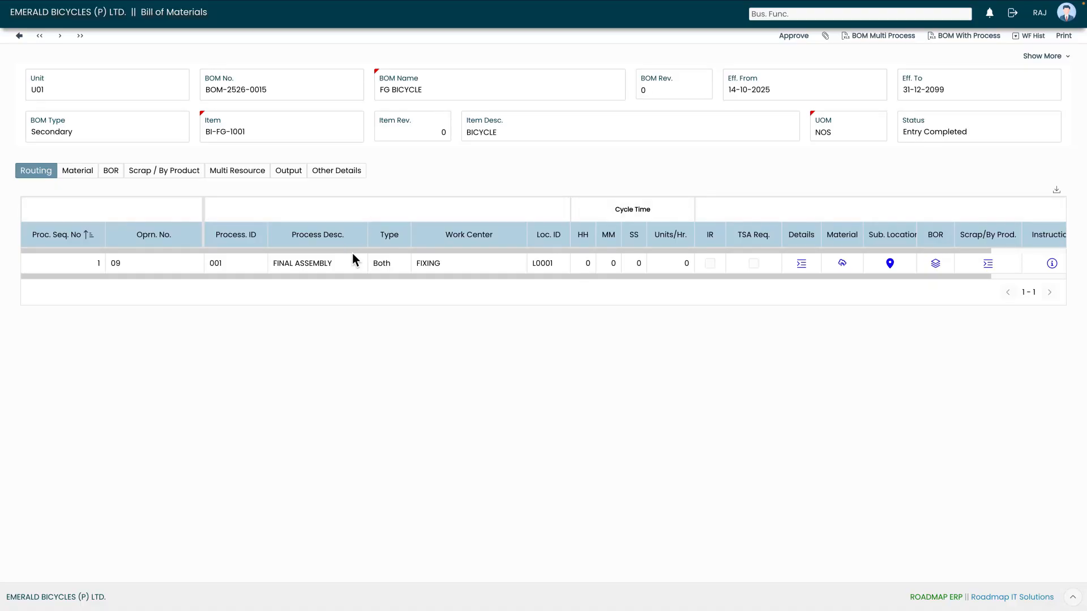
scroll(352, 257, right, 3)
scroll(348, 263, left, 3)
Submit the BOM with the action Review & Forward for Approve at medium priority.
click(794, 36)
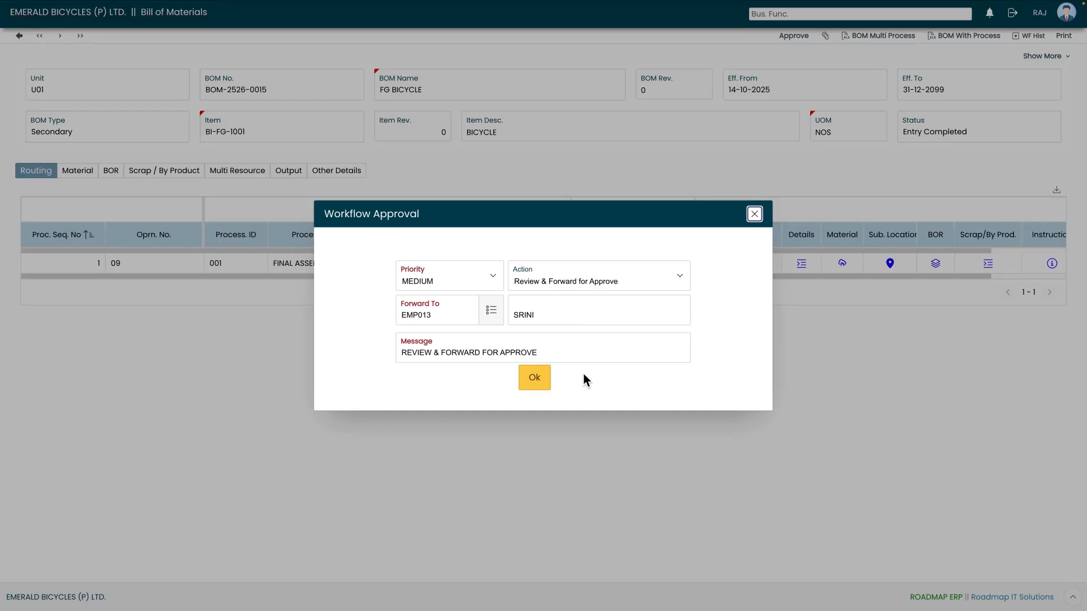
click(539, 381)
click(538, 380)
click(540, 381)
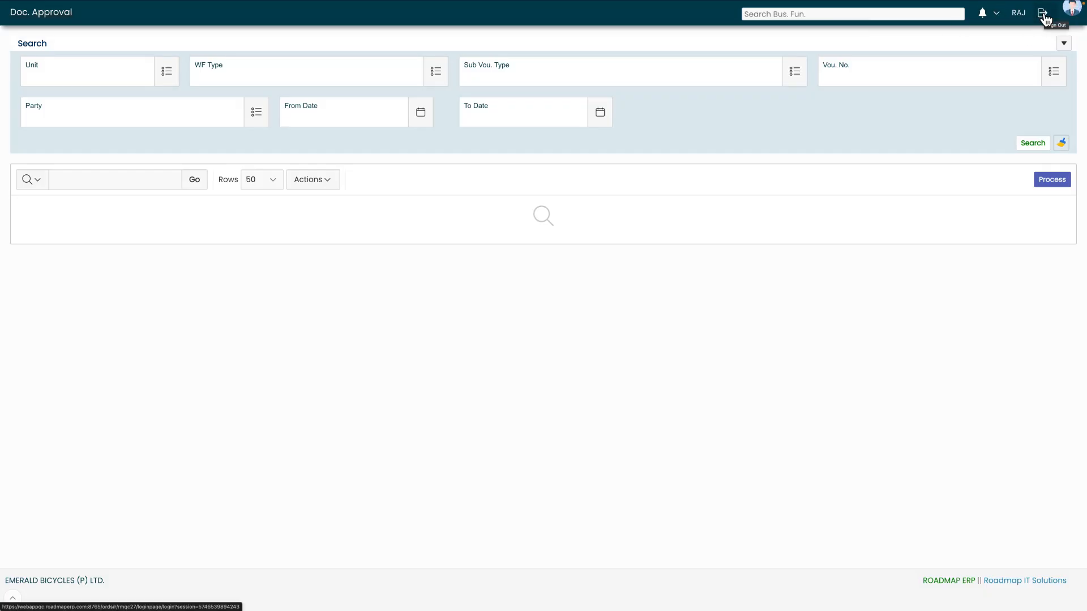
Sign out and sign in as the production manager with username EBPLPRODMGR and the account password.
click(1044, 16)
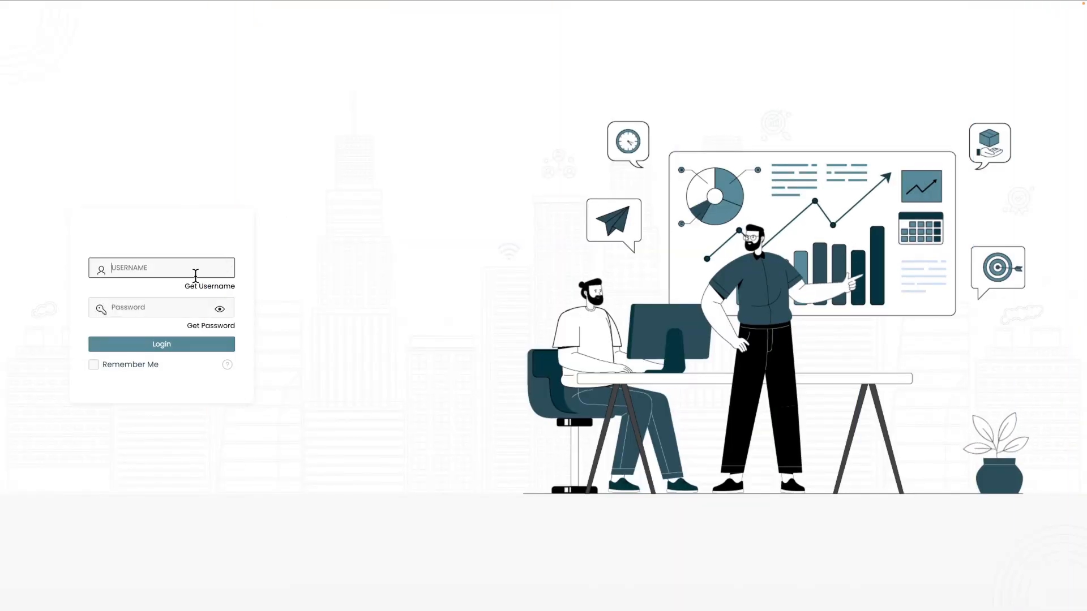
text(EBPLPRODMGR)
click(185, 313)
text(•••••••••)
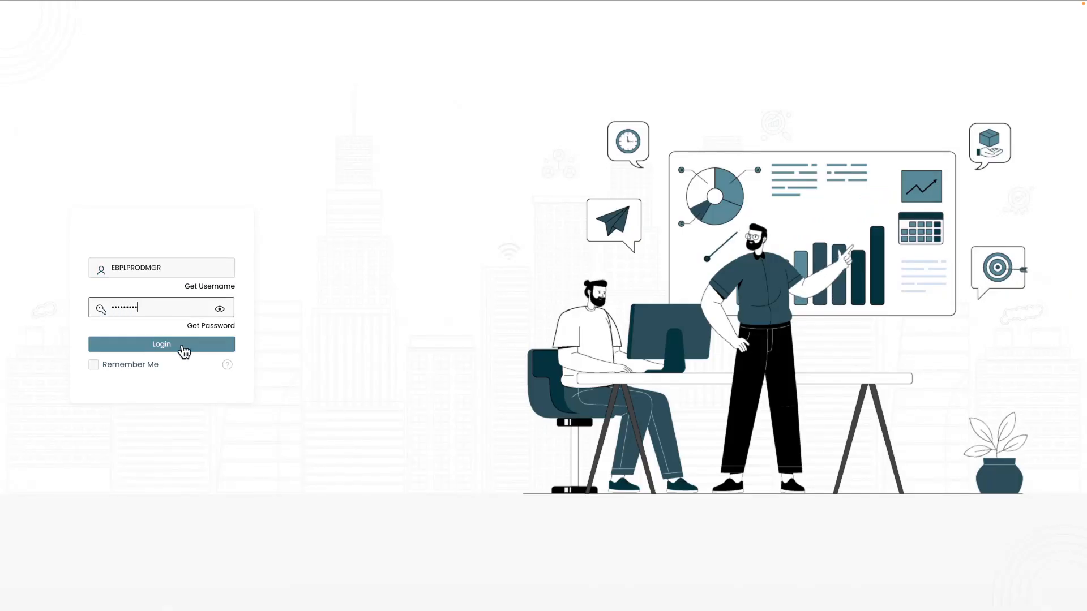
click(184, 348)
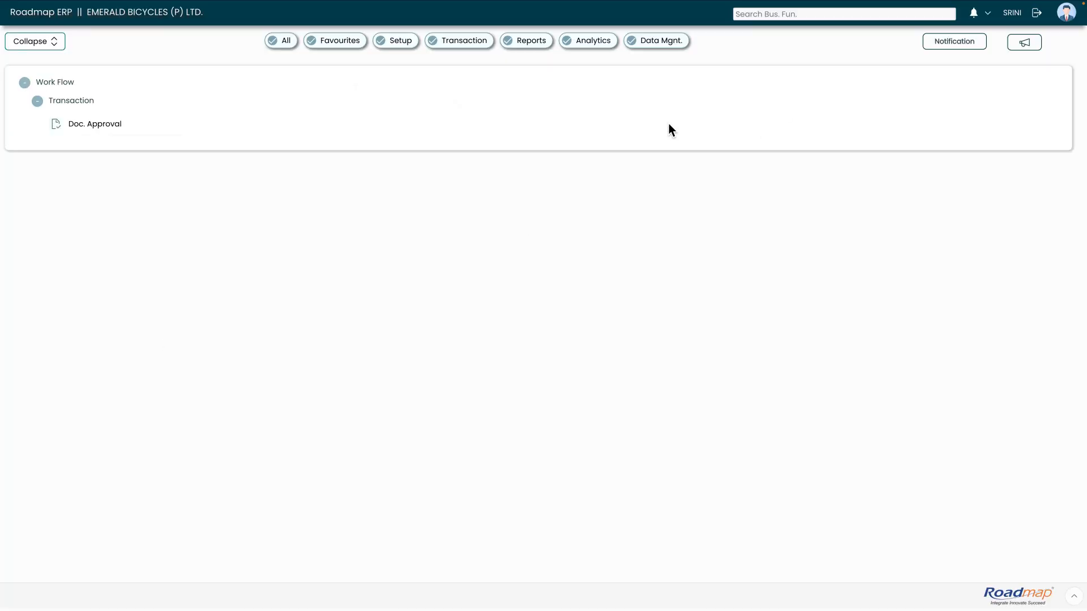
Open BOM-2526-0015 from the manager's pending approvals and approve it with medium priority.
click(975, 18)
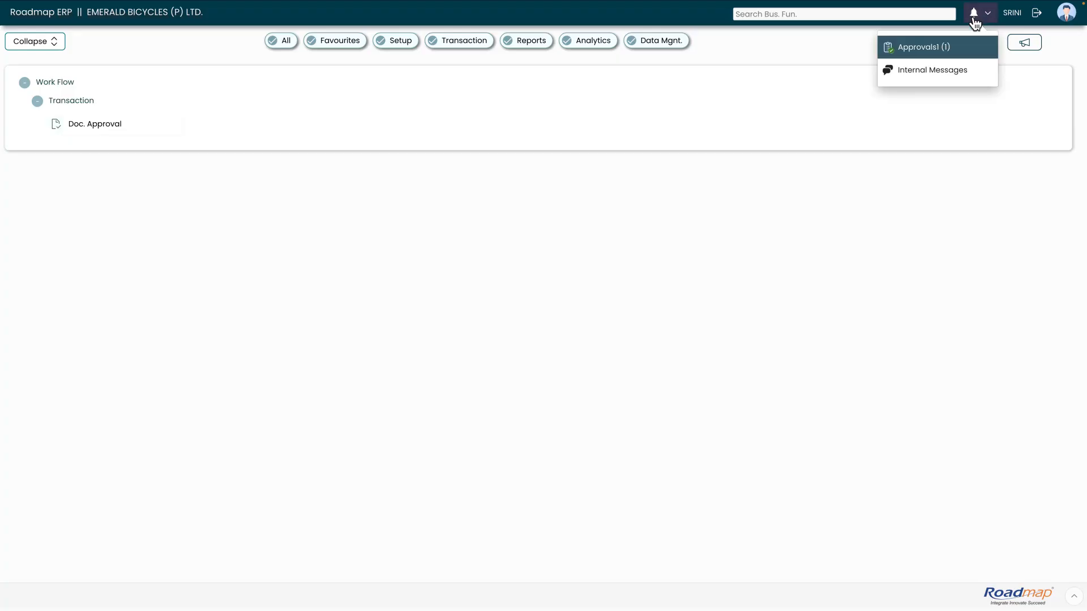
click(922, 50)
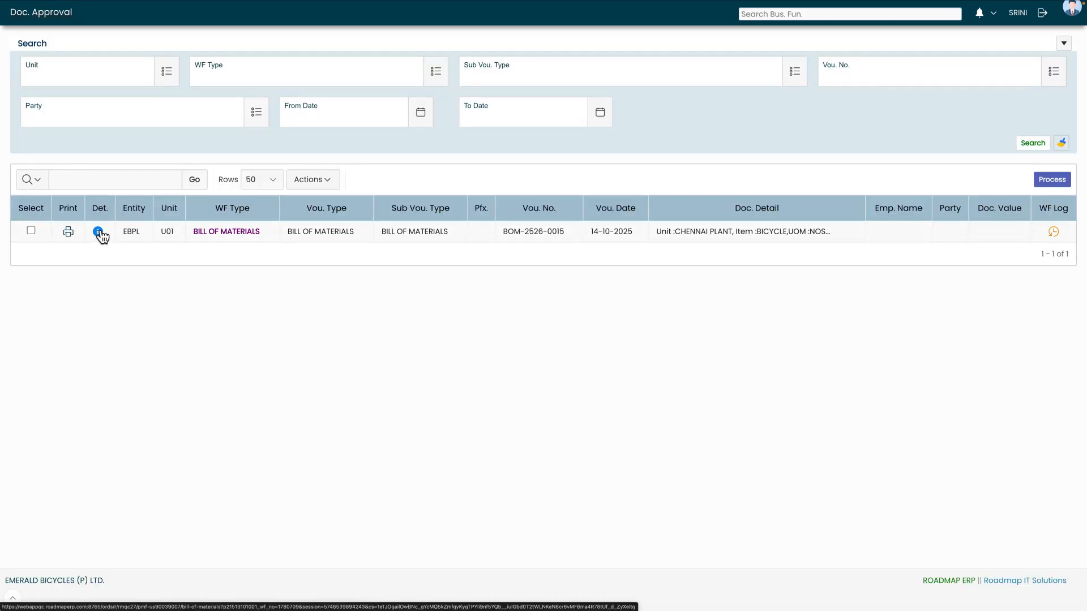
click(99, 232)
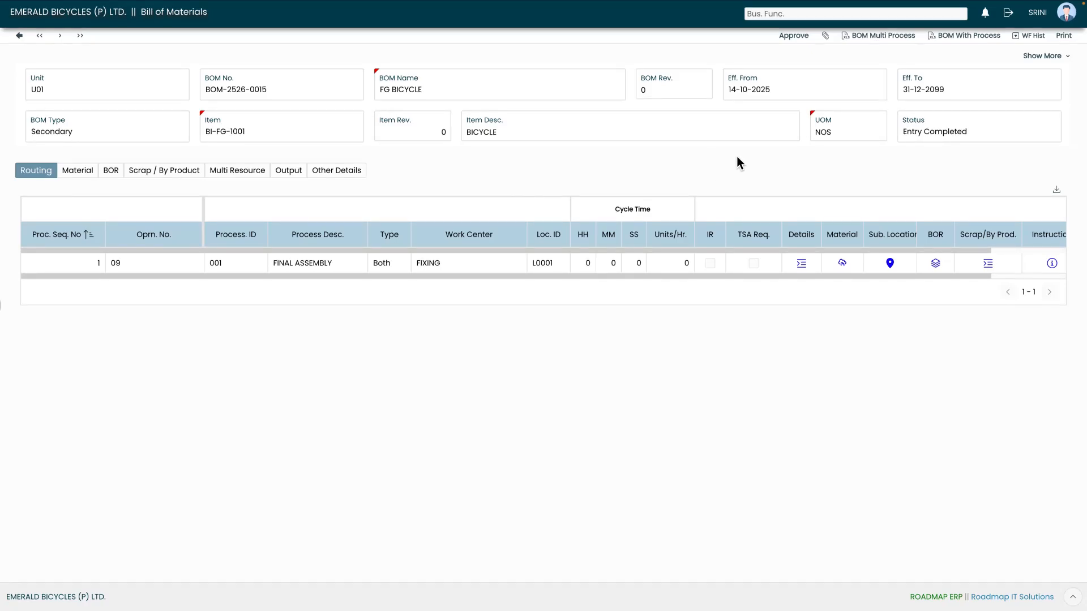
click(795, 36)
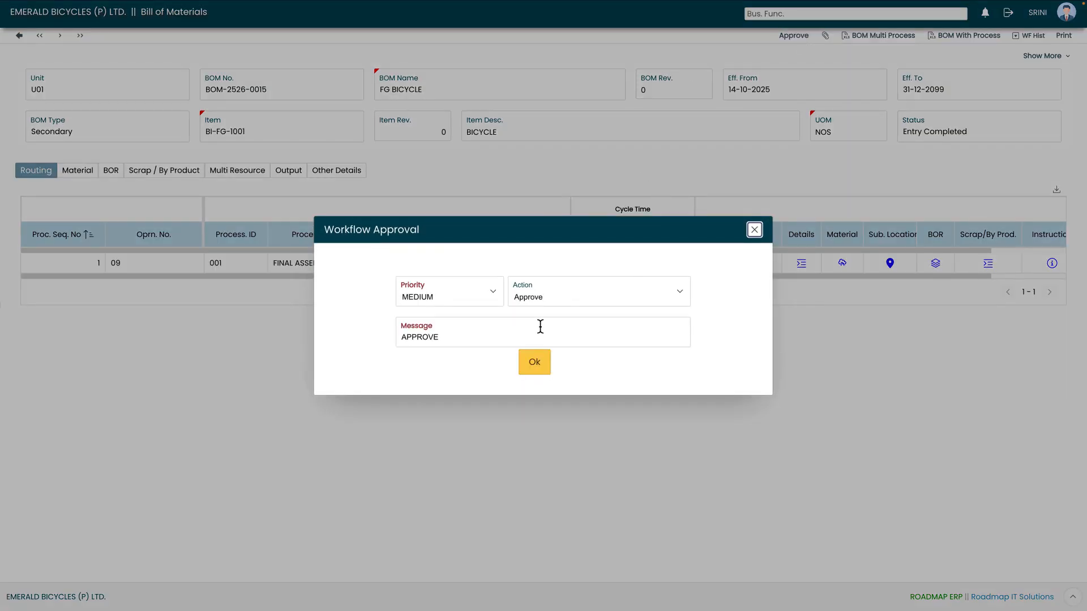
click(536, 365)
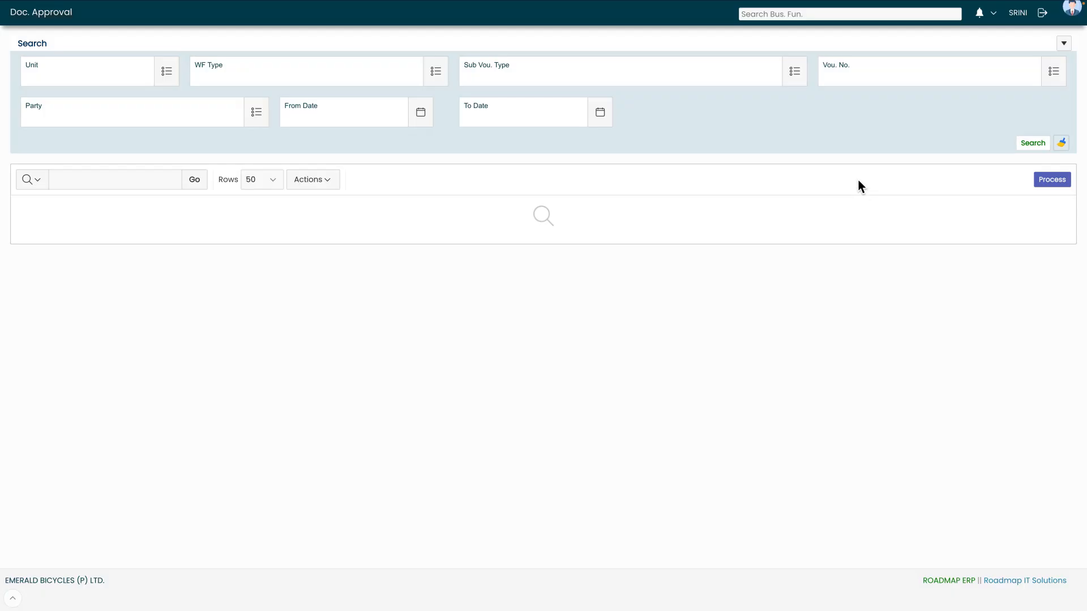
Sign out and sign in as the production user with username EBPLPRODUSR and the account password.
click(1044, 18)
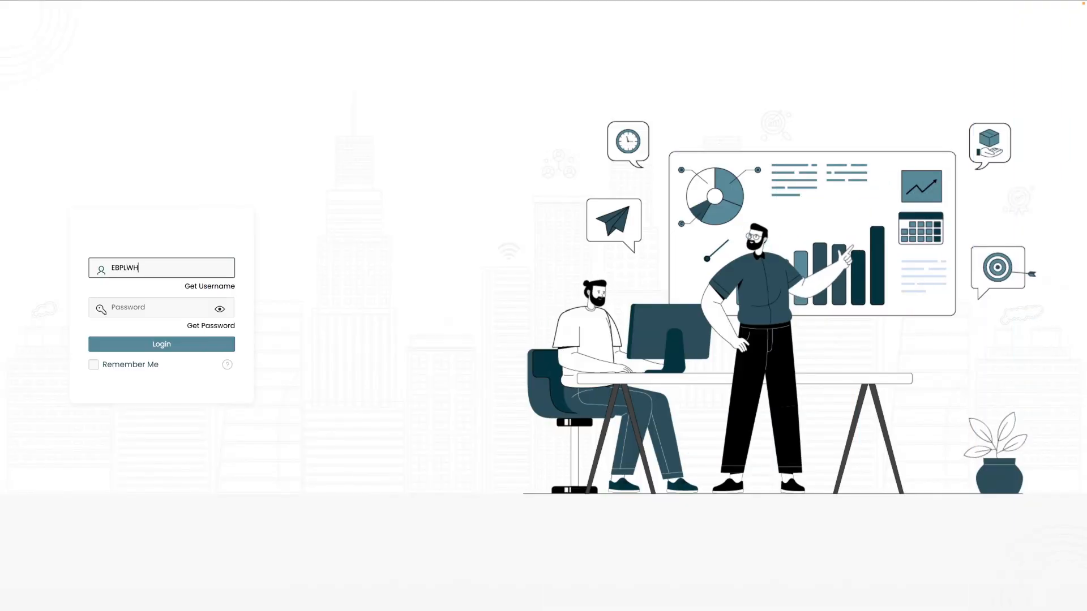
key(BackSpace)
key(BackSpace)
text(PRODUSR)
click(136, 310)
text(•••••)
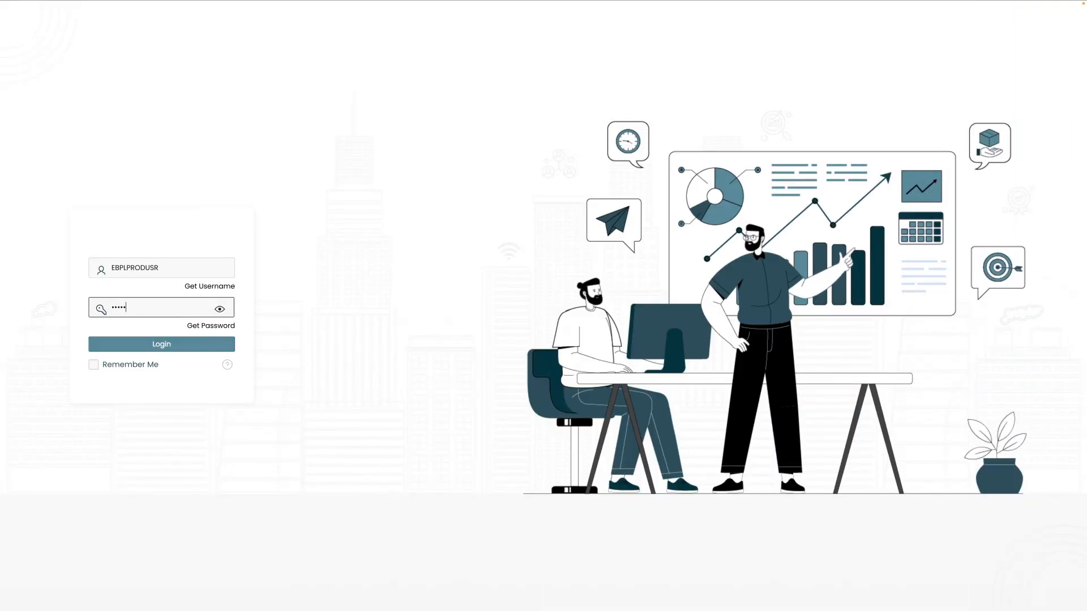
click(170, 344)
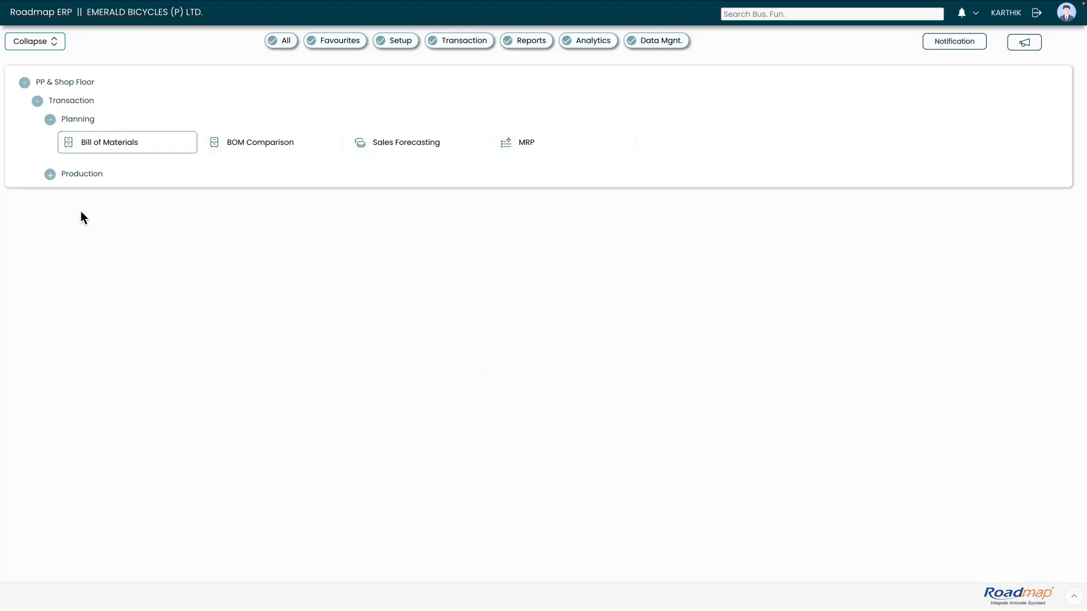
Find BOM-2526-0015 in Bill of Materials by filtering the BOM numbers for 15, and open the record.
click(122, 143)
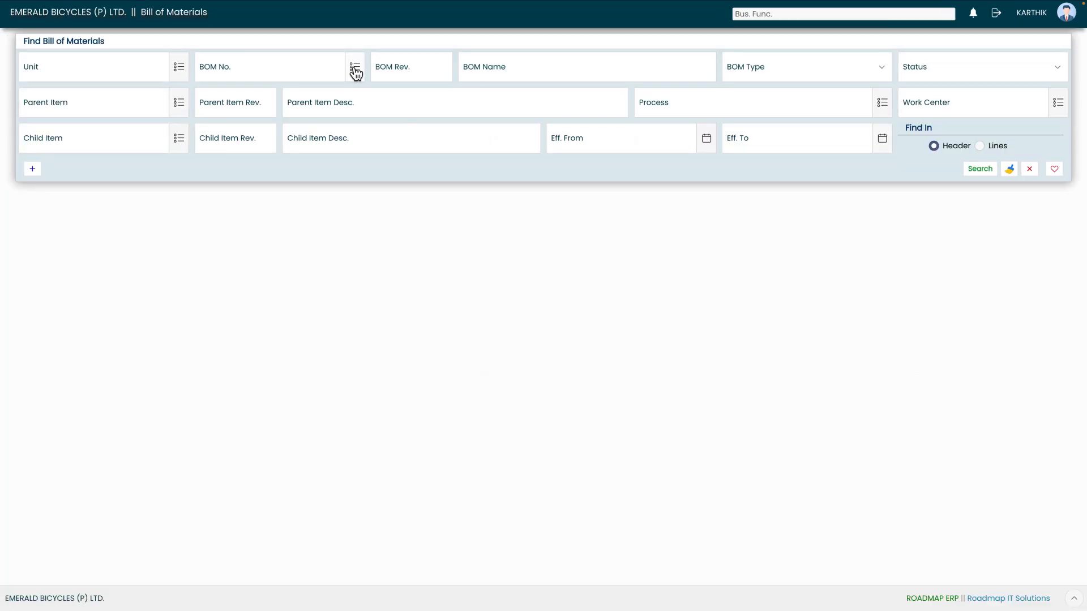
click(356, 72)
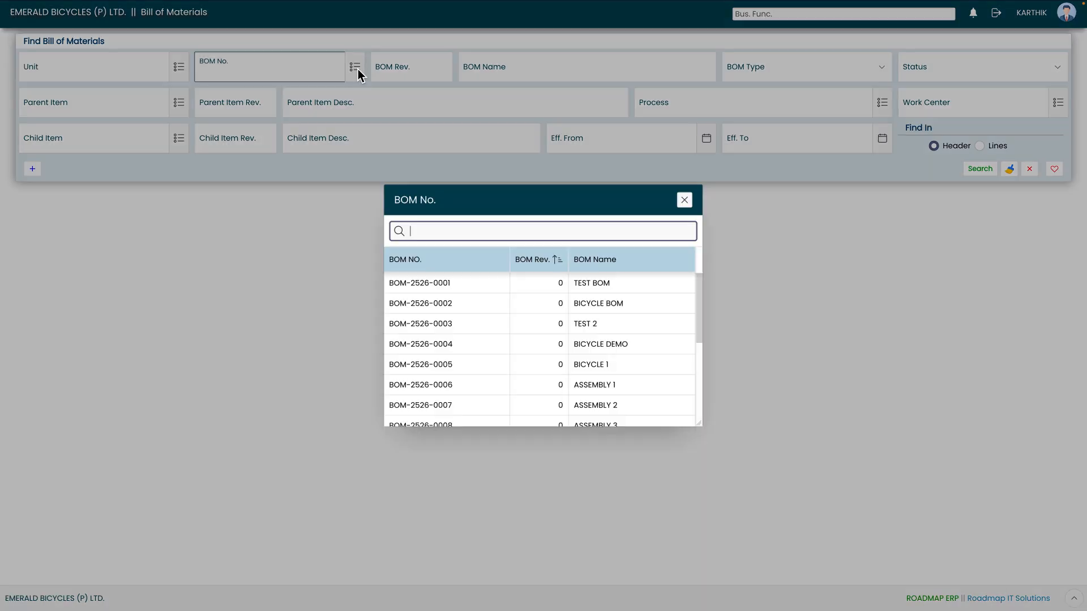
text(15)
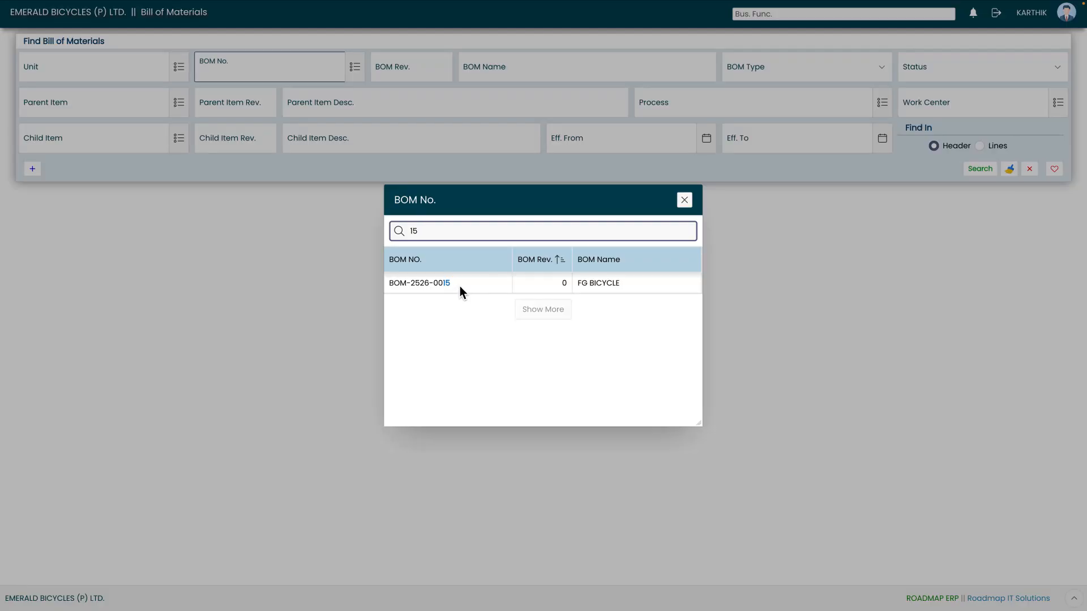
click(459, 285)
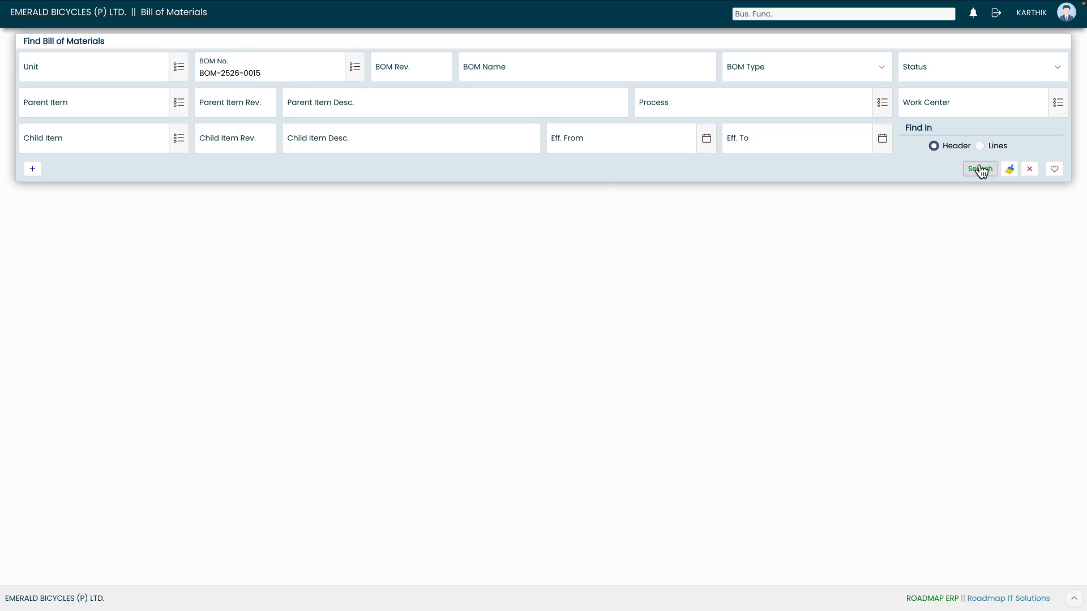
click(979, 171)
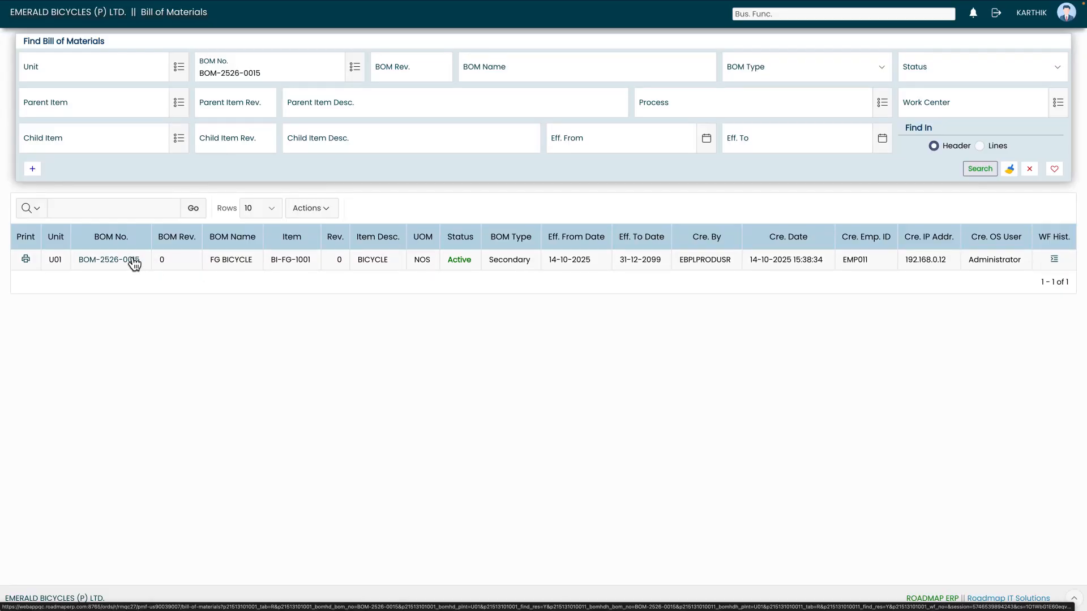
click(406, 261)
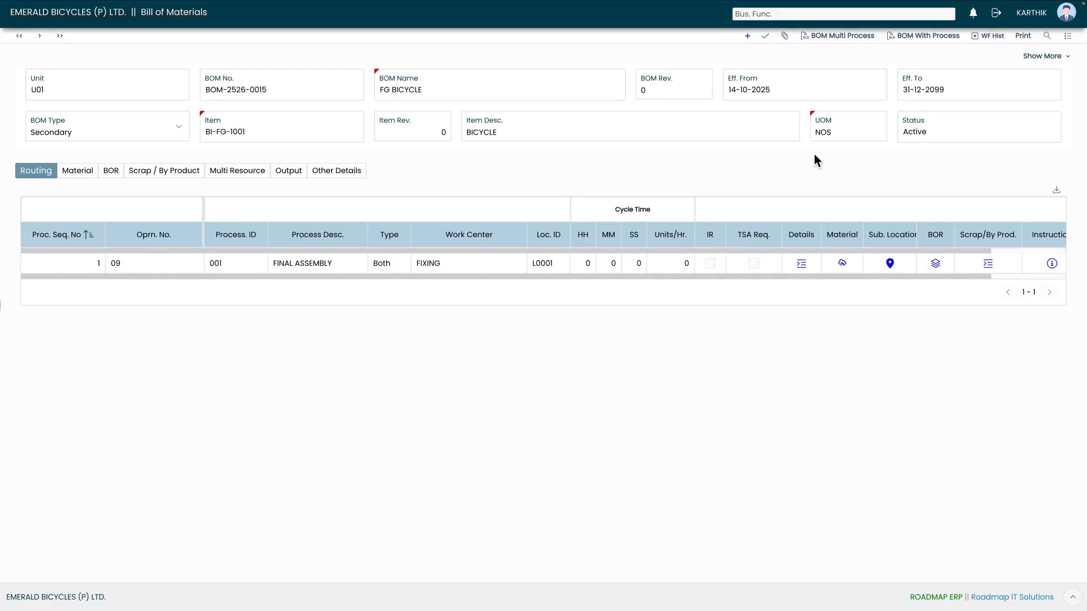
Check the BOM type options, then view the BOM Tree of the bicycle and expand its front wheel assembly.
click(178, 130)
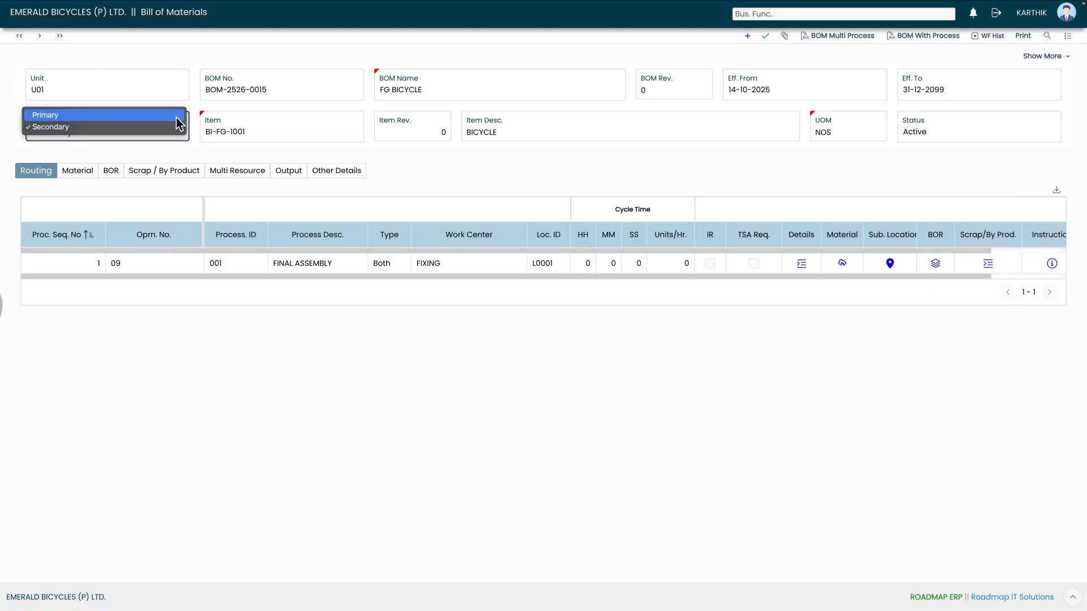
click(176, 146)
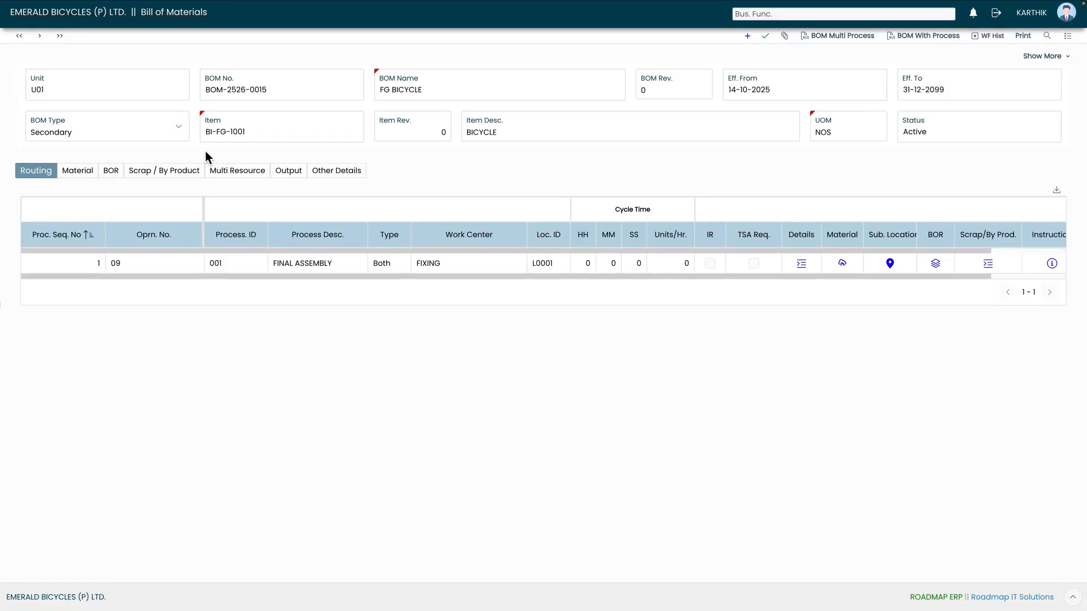
click(336, 170)
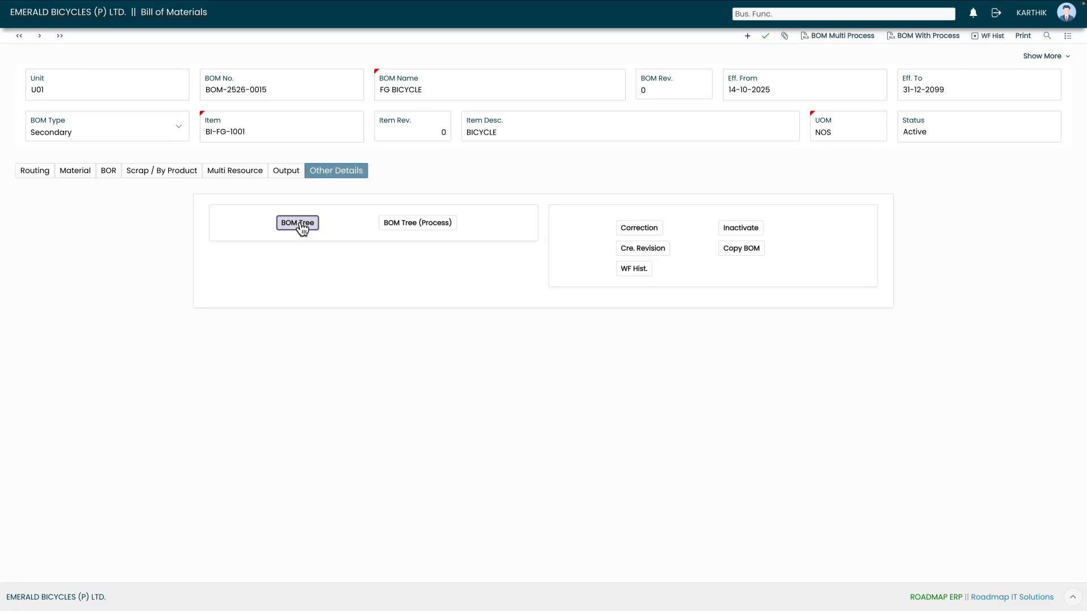
click(298, 223)
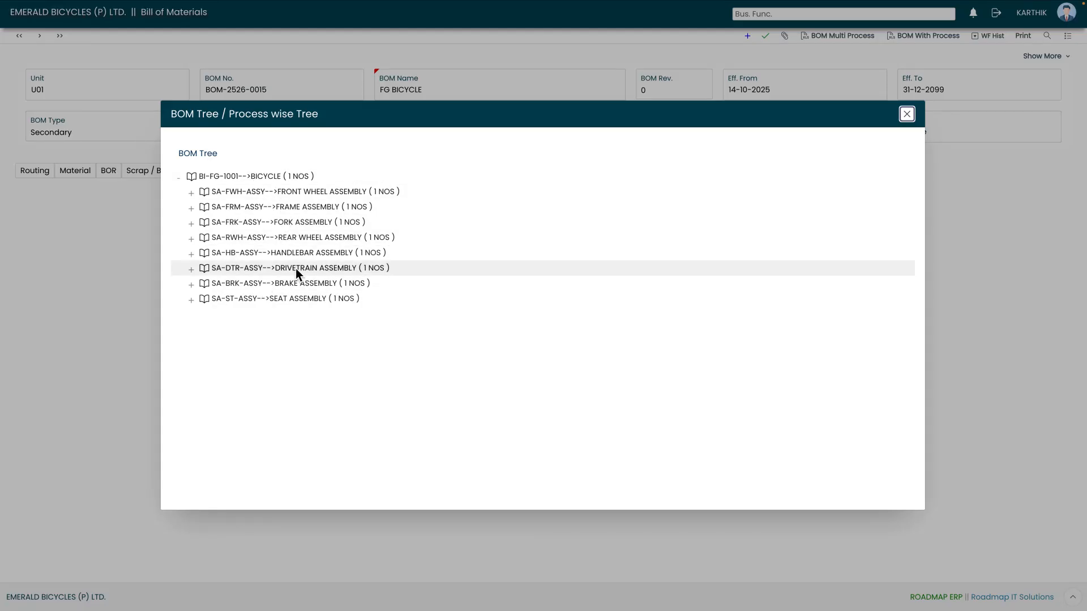
click(192, 196)
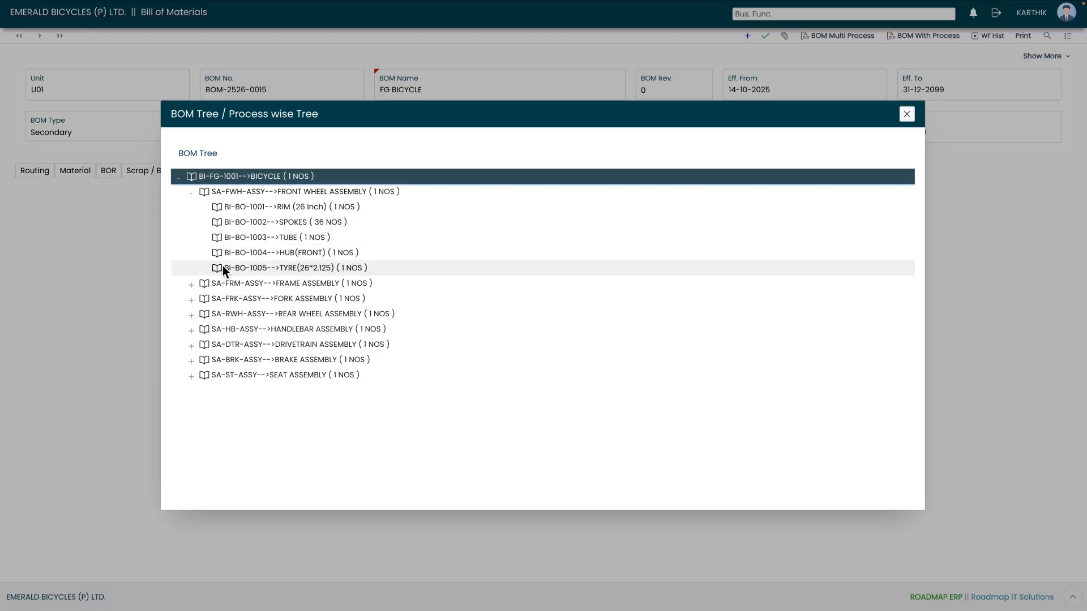
Expand the frame, fork, rear wheel and handlebar assemblies in the BOM Tree to view their components and quantities.
click(192, 286)
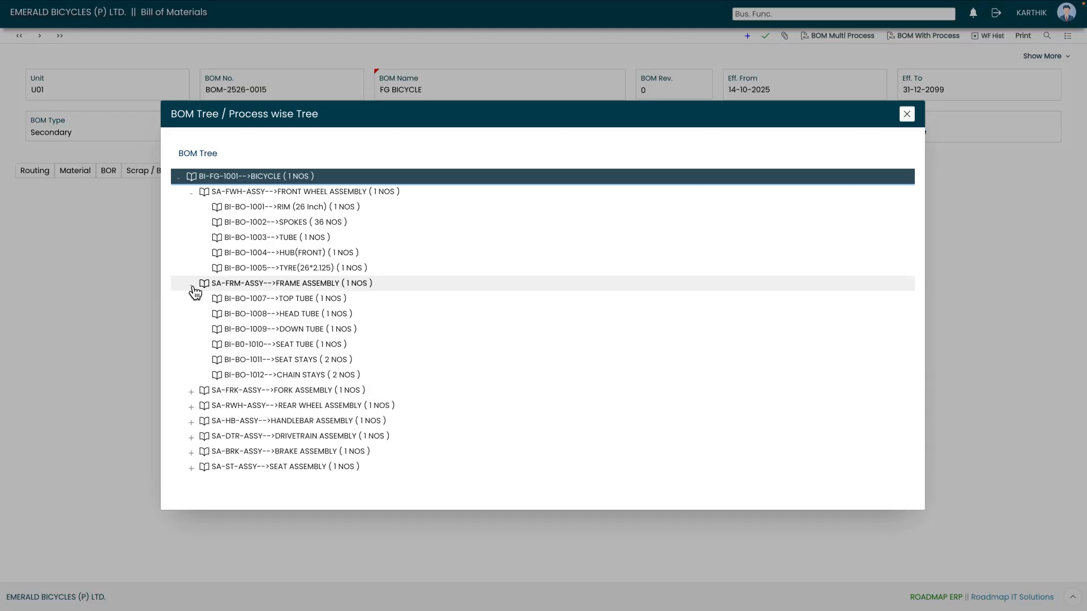
click(192, 392)
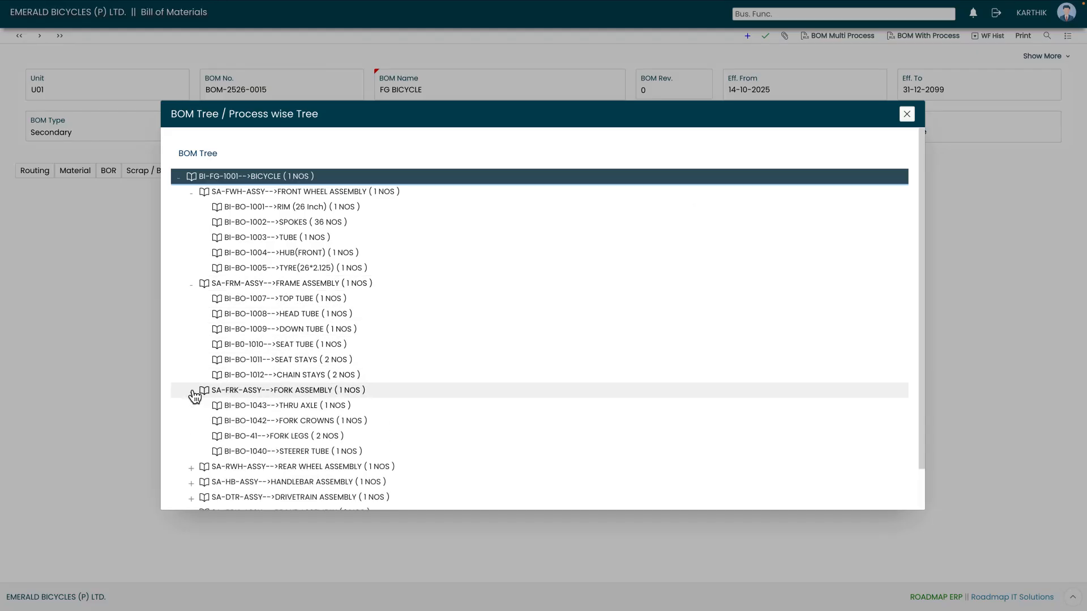
click(192, 468)
scroll(195, 467, down, 1)
scroll(198, 460, down, 2)
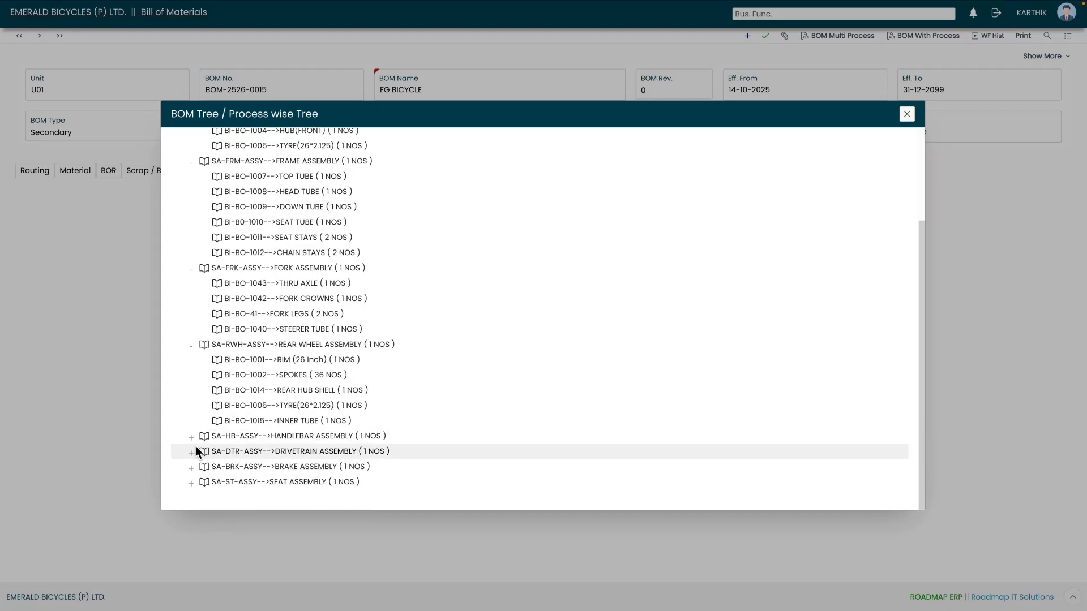
click(192, 441)
scroll(204, 453, down, 1)
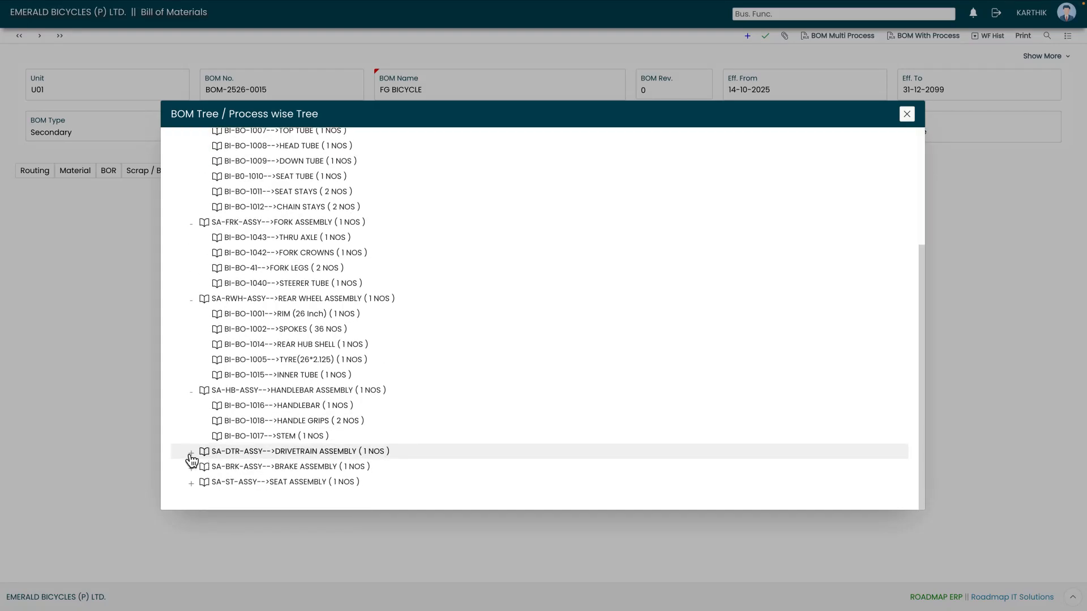
Expand the drivetrain, brake and seat assemblies in the BOM Tree, review the whole structure, and close the tree.
click(192, 453)
scroll(201, 464, down, 3)
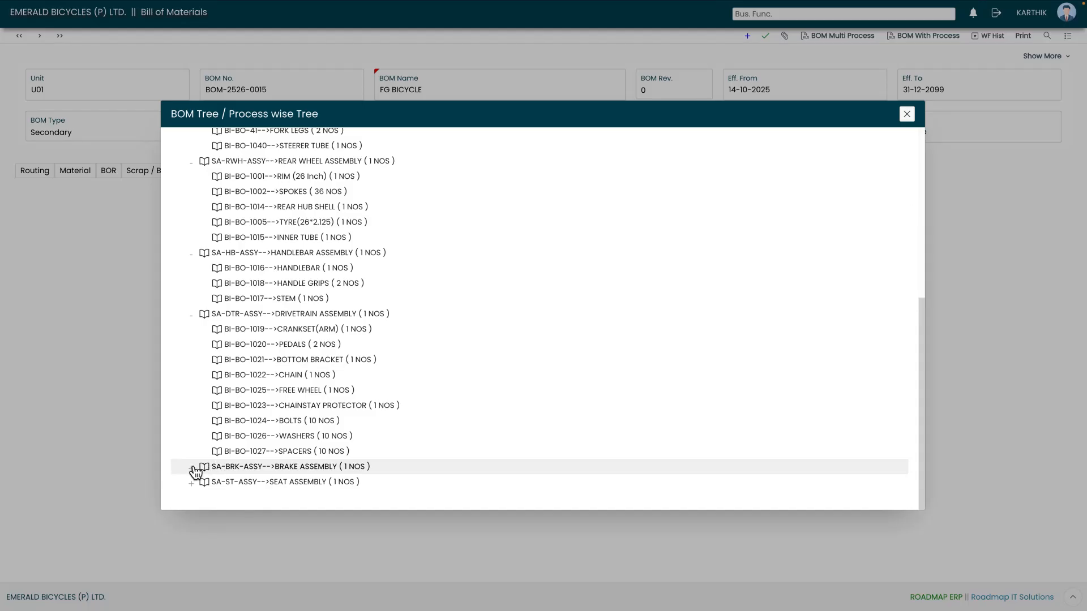
click(193, 468)
scroll(203, 464, down, 2)
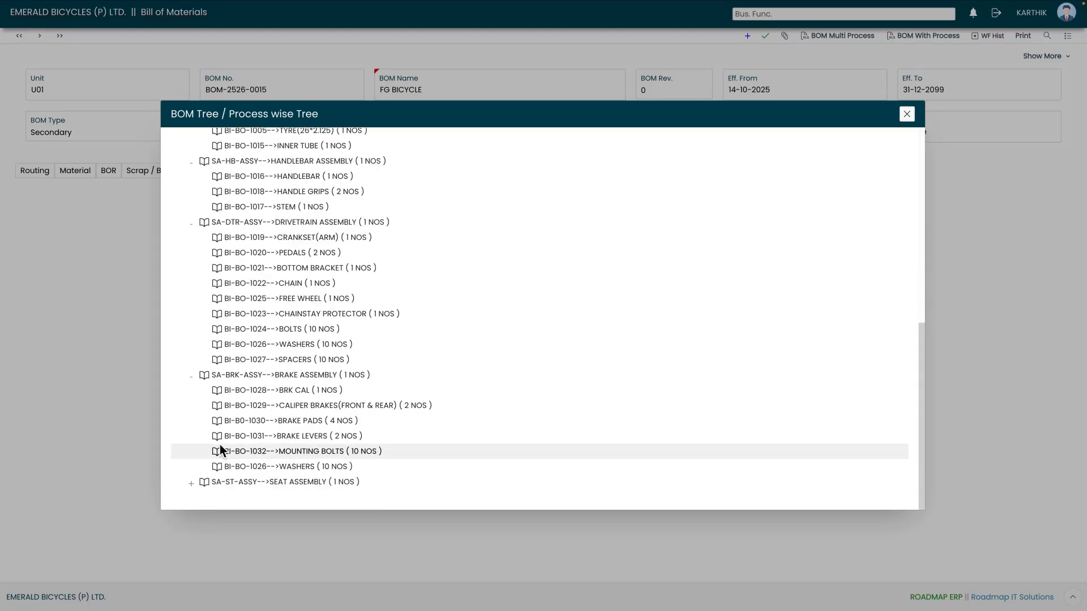
click(193, 482)
scroll(234, 453, down, 2)
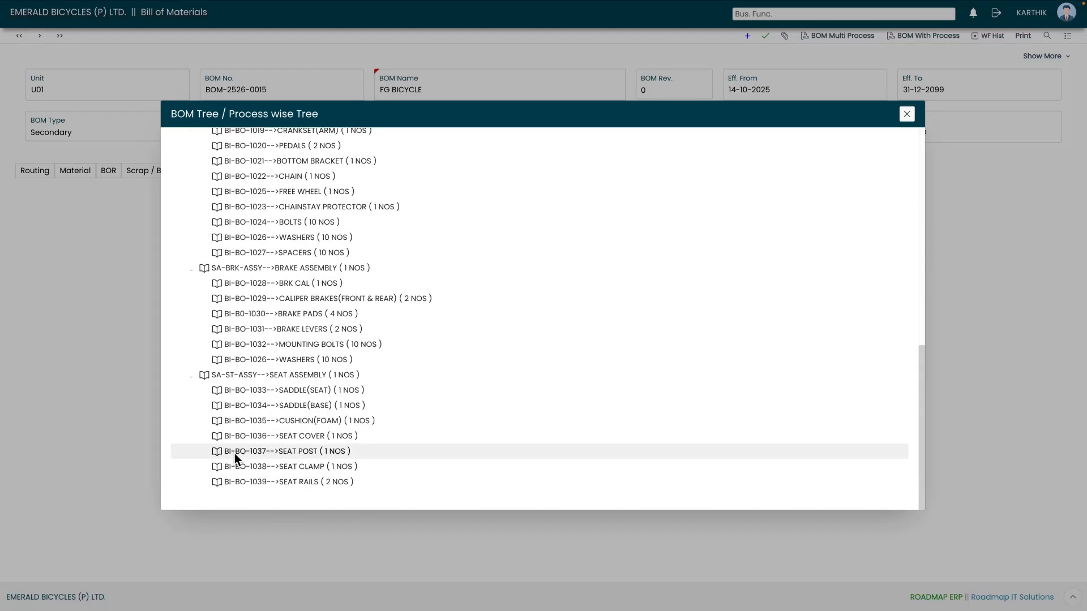
scroll(238, 441, up, 10)
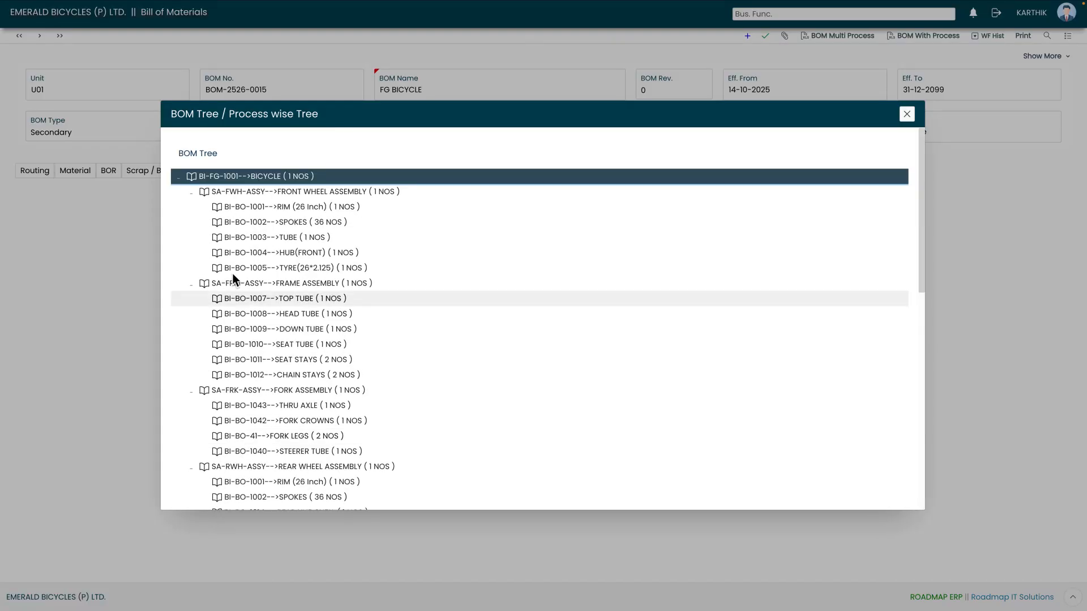
click(906, 118)
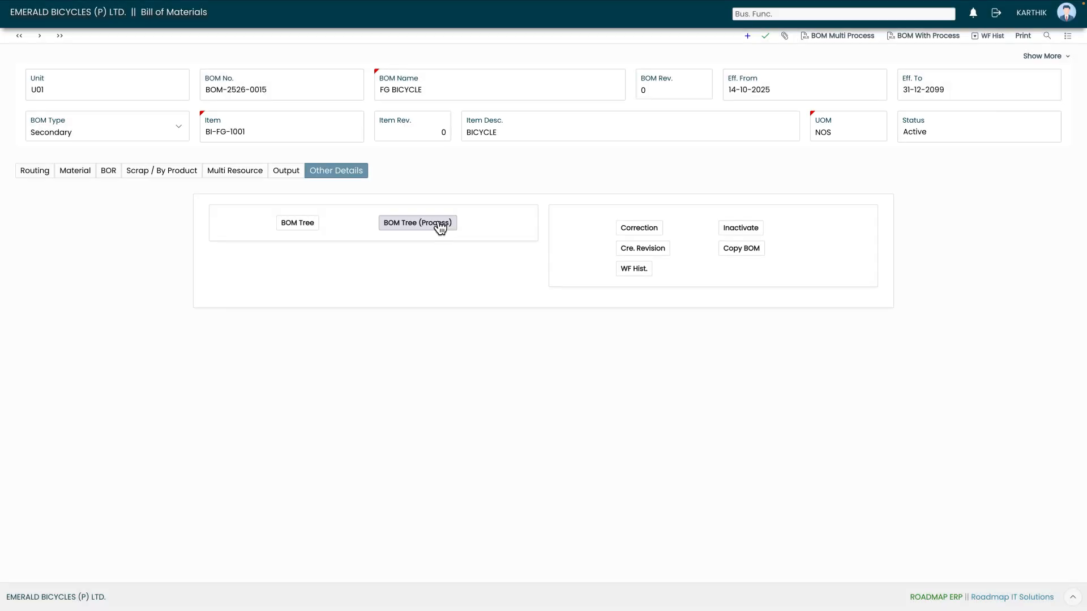
View the process-wise BOM Tree, expanding final assembly, the front wheel and frame assemblies with their processes, and the fork assembly, and close it.
click(440, 224)
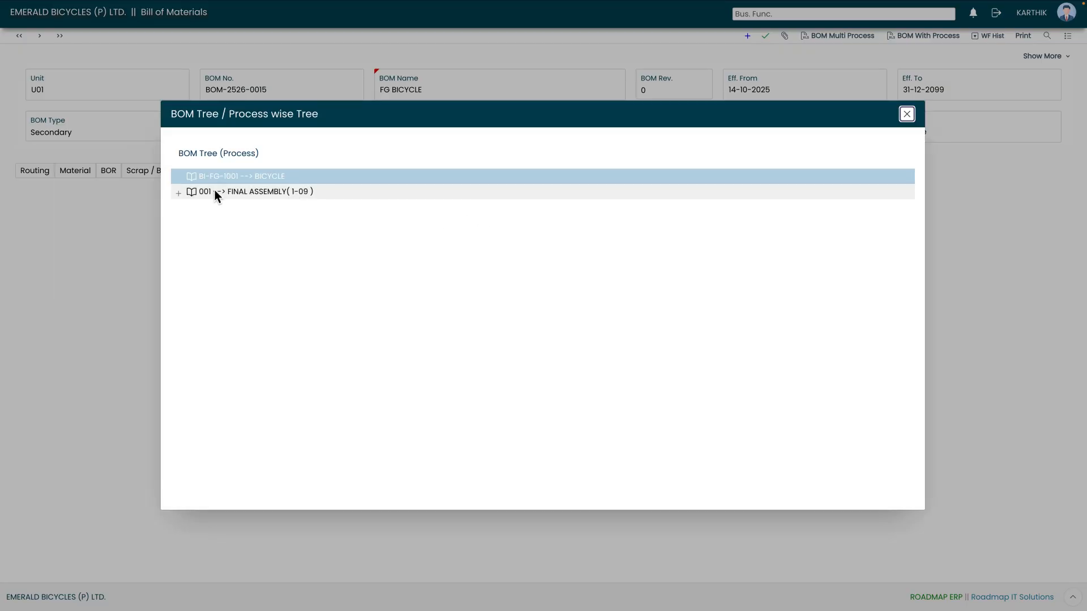
click(179, 194)
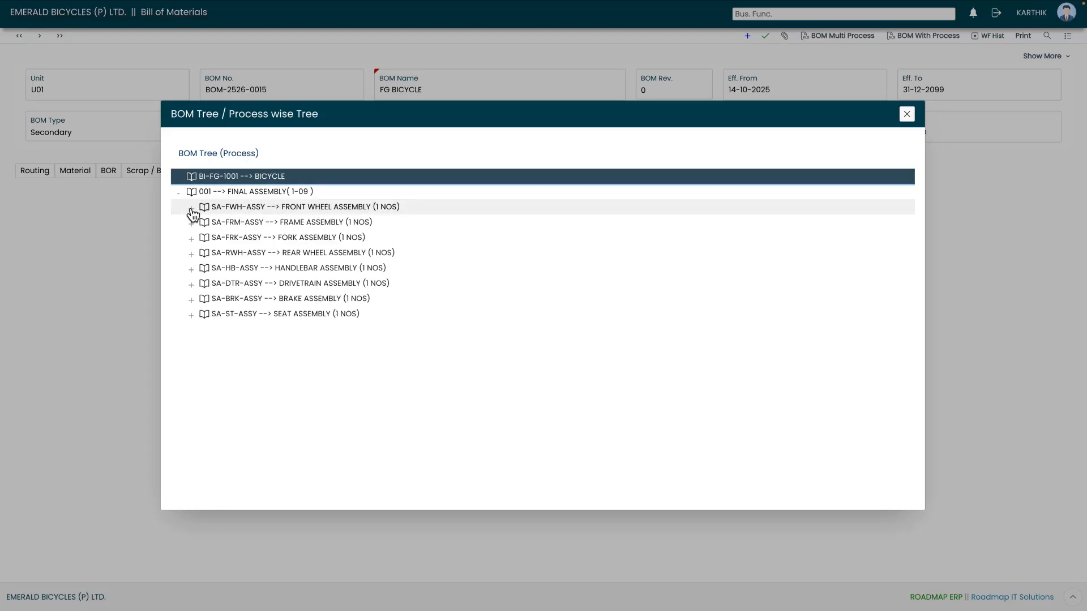
click(191, 209)
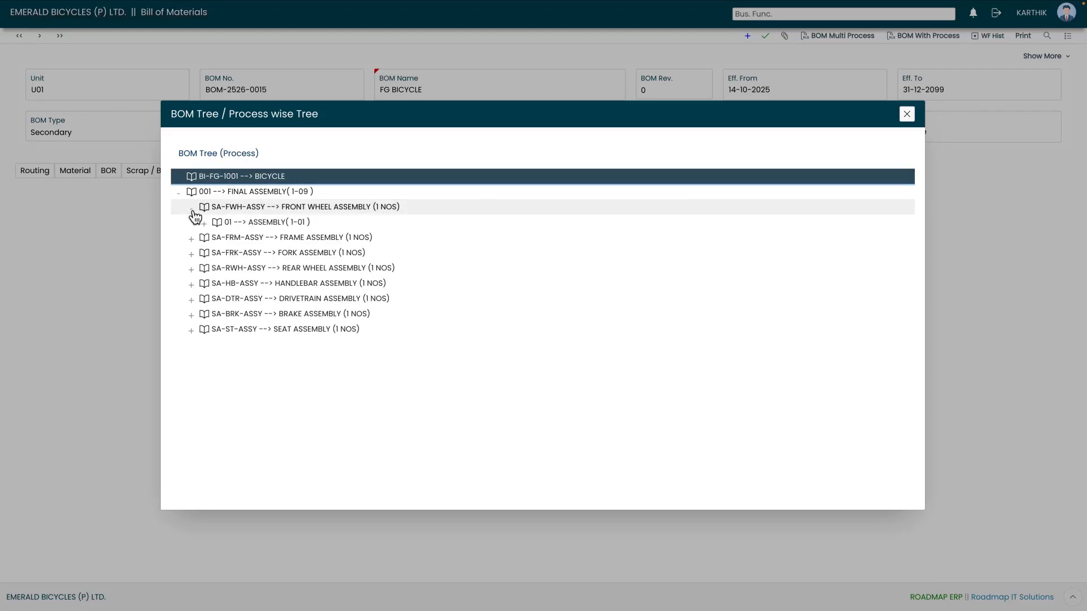
click(205, 226)
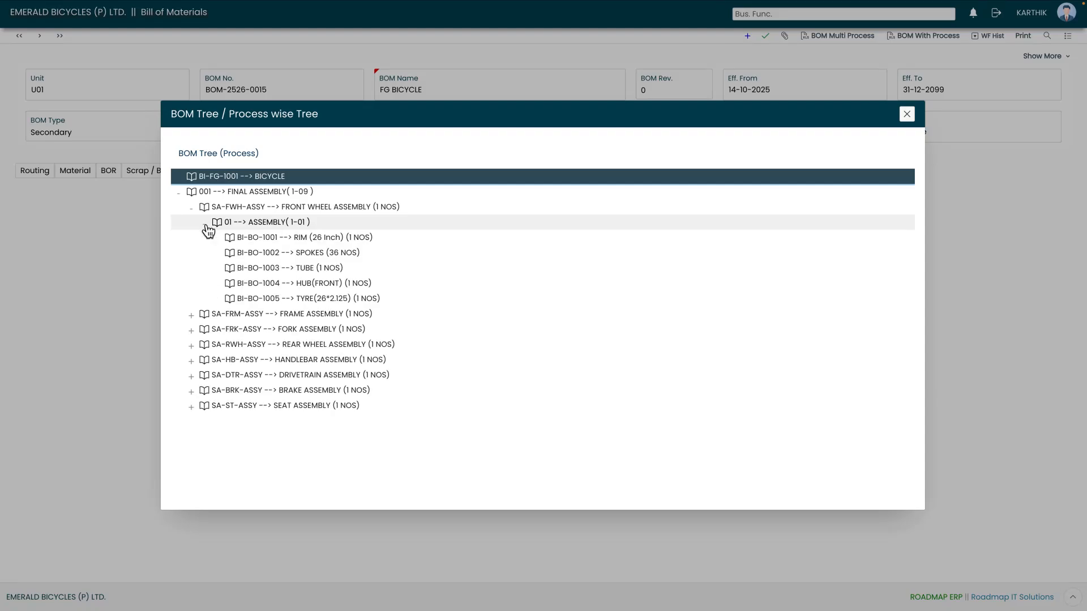
click(191, 315)
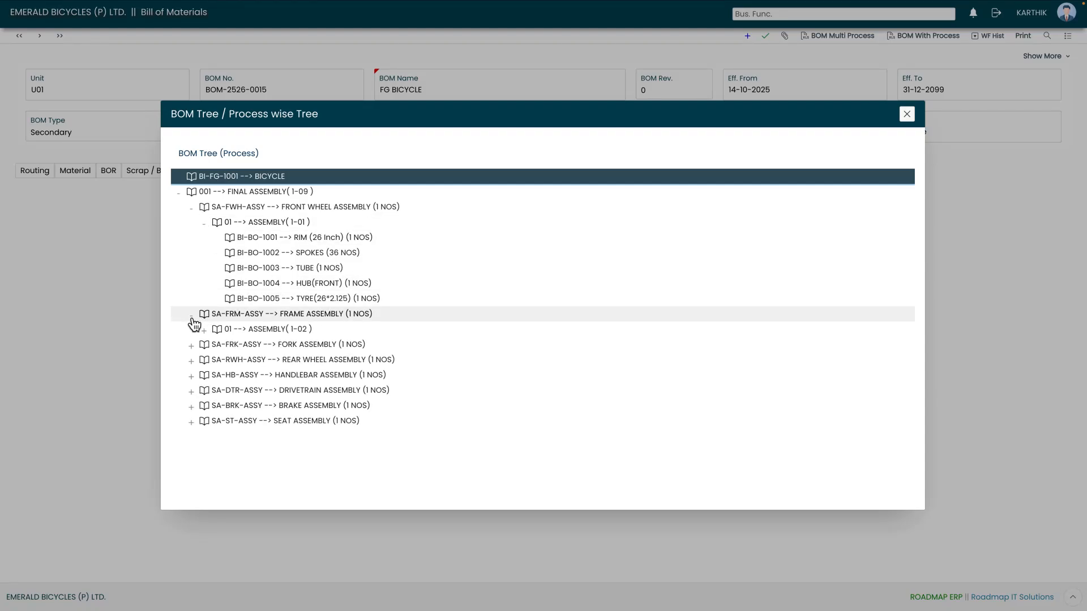
click(204, 332)
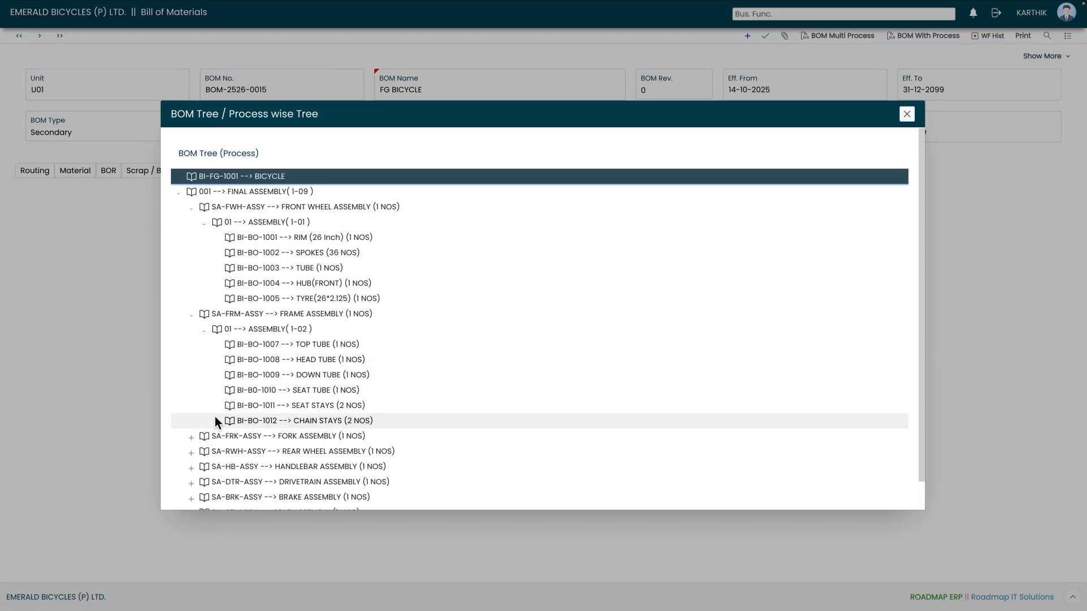
click(191, 439)
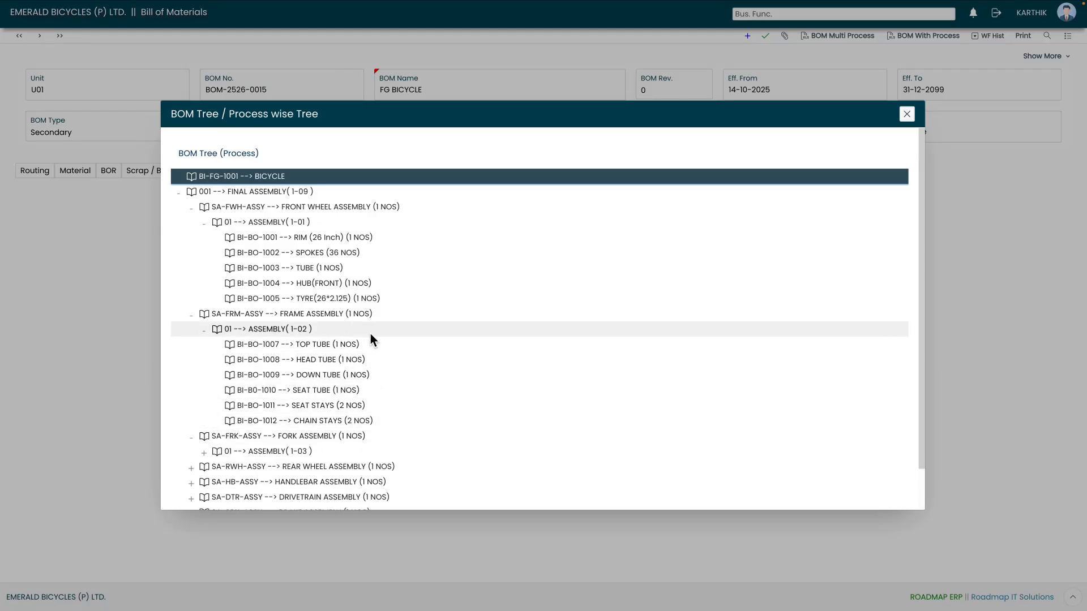
click(906, 114)
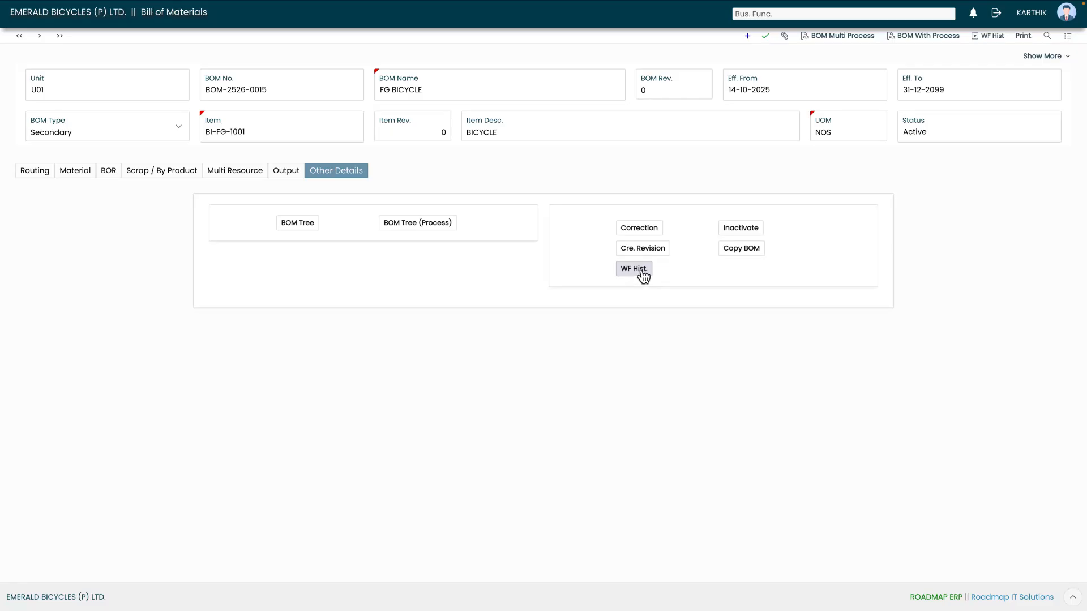
Start a copy of the active bicycle BOM with the Copy BOM function.
click(742, 249)
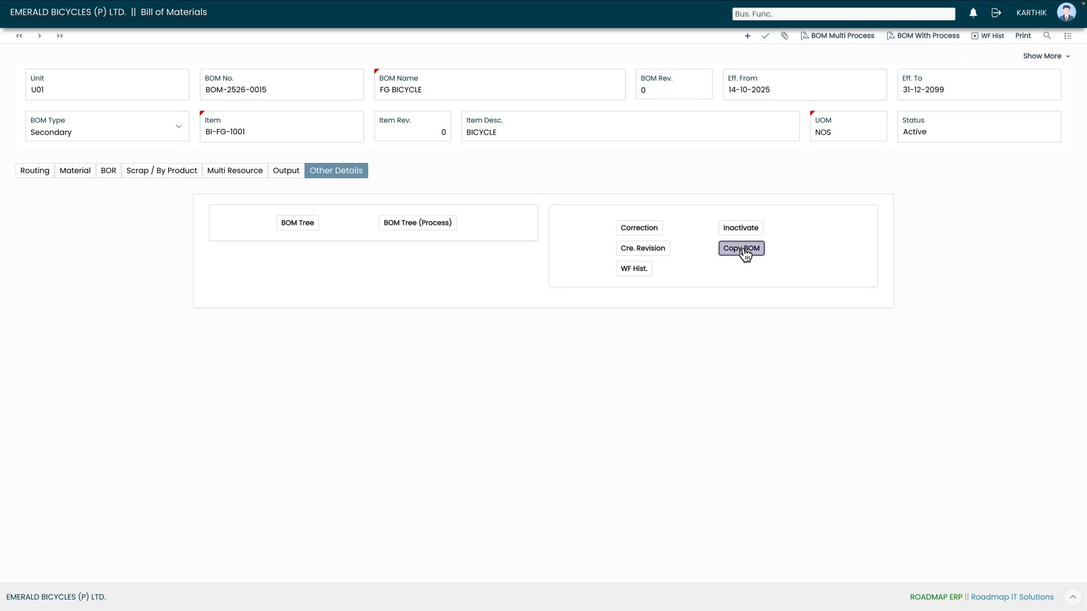